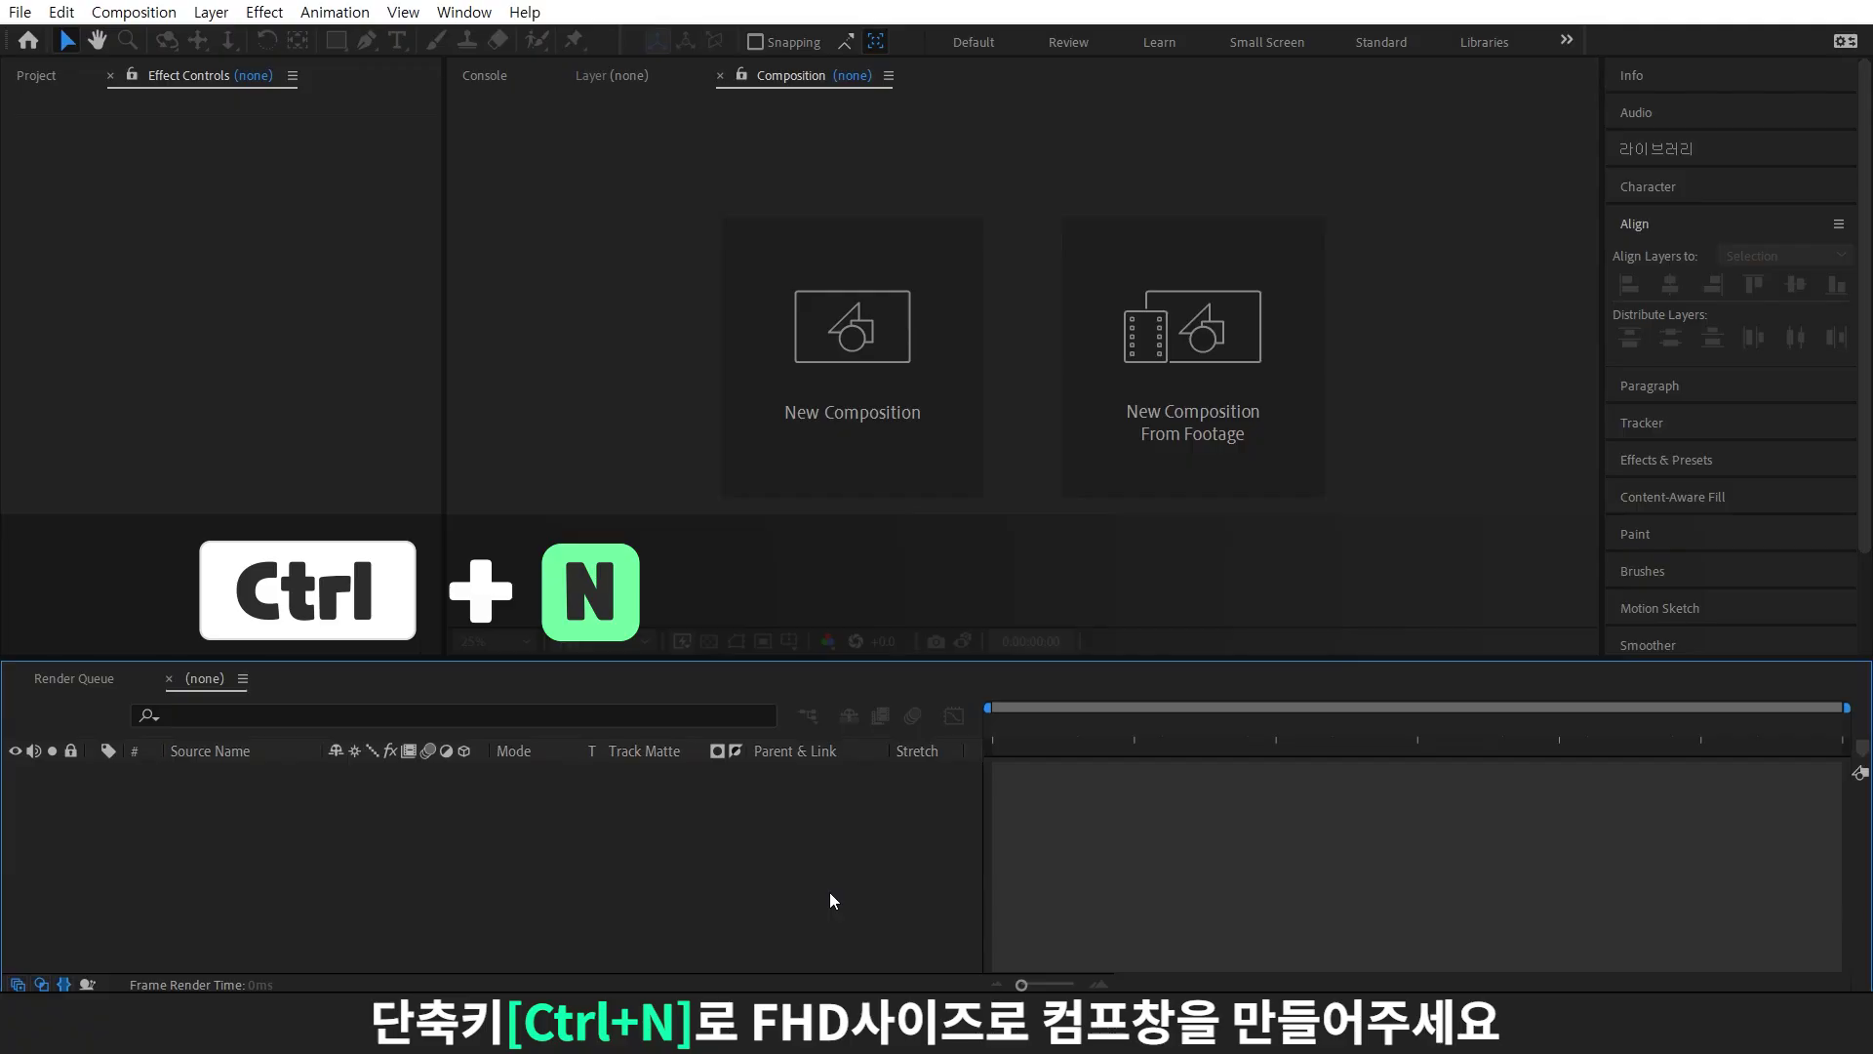
Open Composition Settings for Comp 1 with the Social Media Landscape HD 1920x1080 preset
{"action": "key", "text": "ctrl+n"}
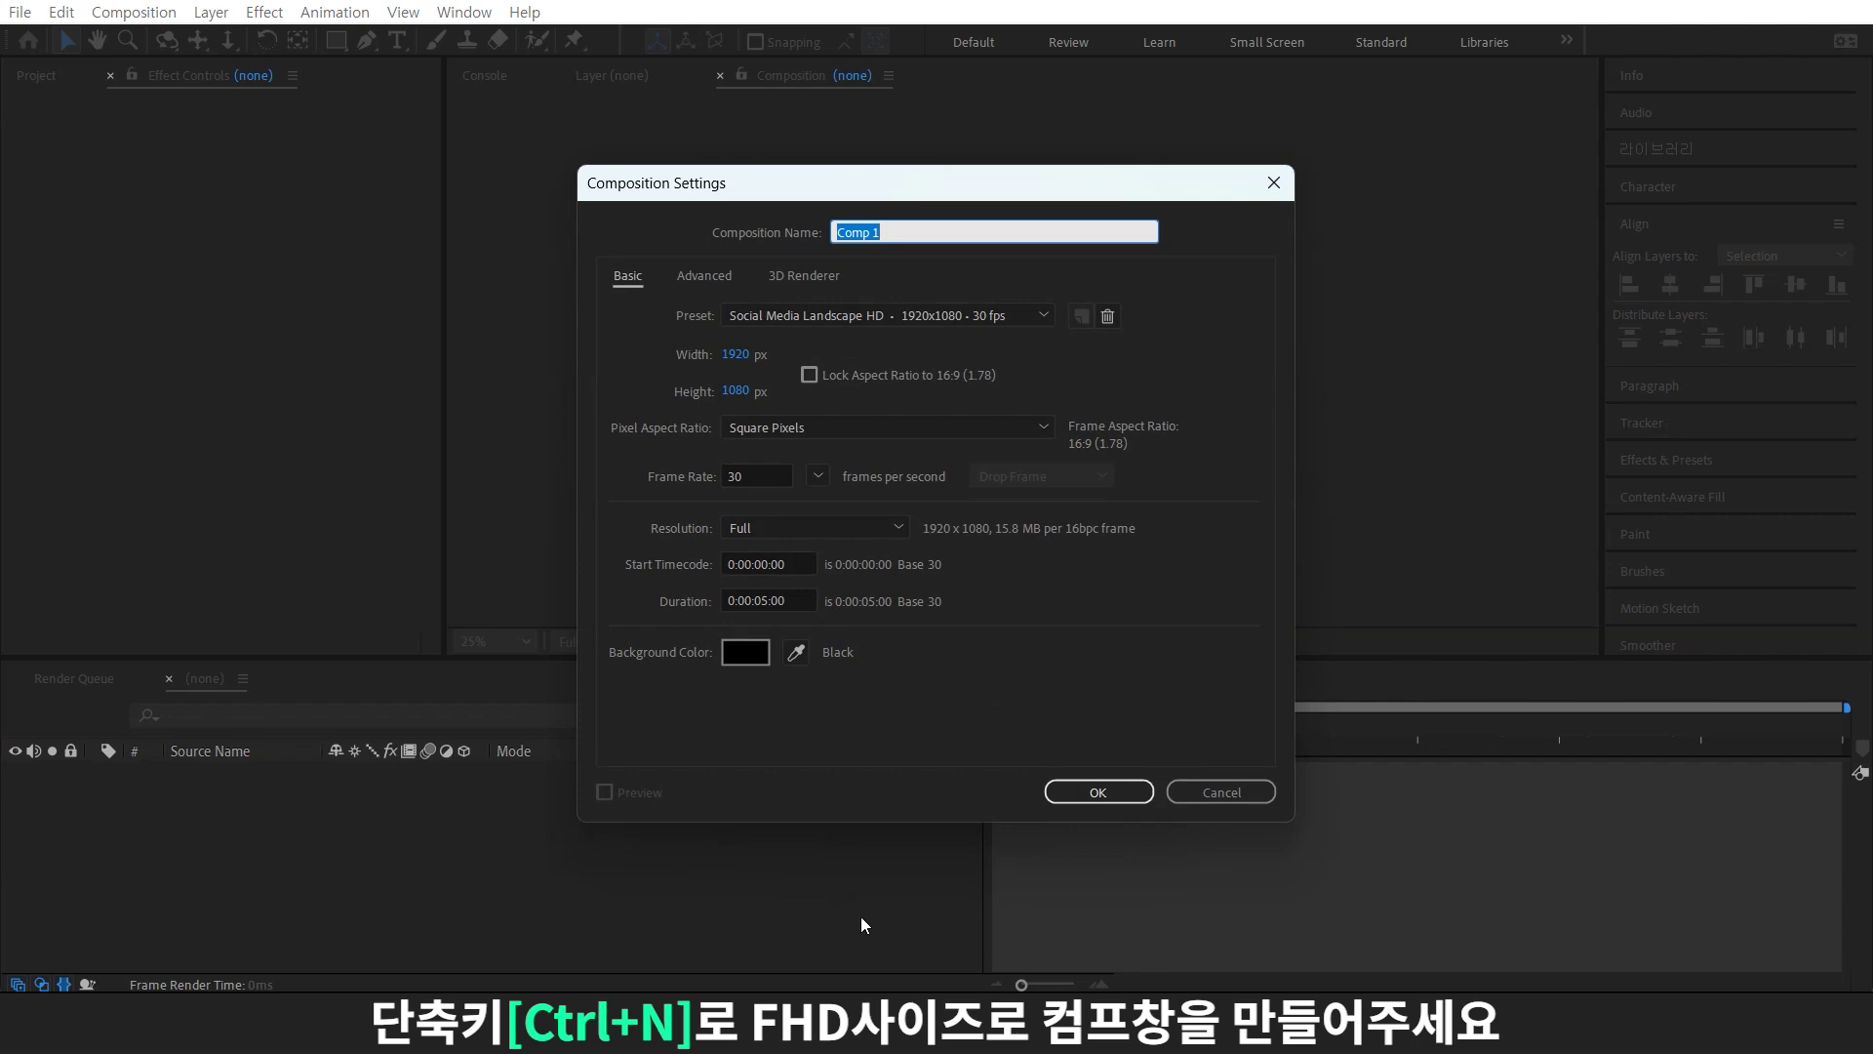
Create Comp 1 and add a full-frame 1920x1080 White Solid 1
{"action": "left_click", "coordinate": [1081, 793]}
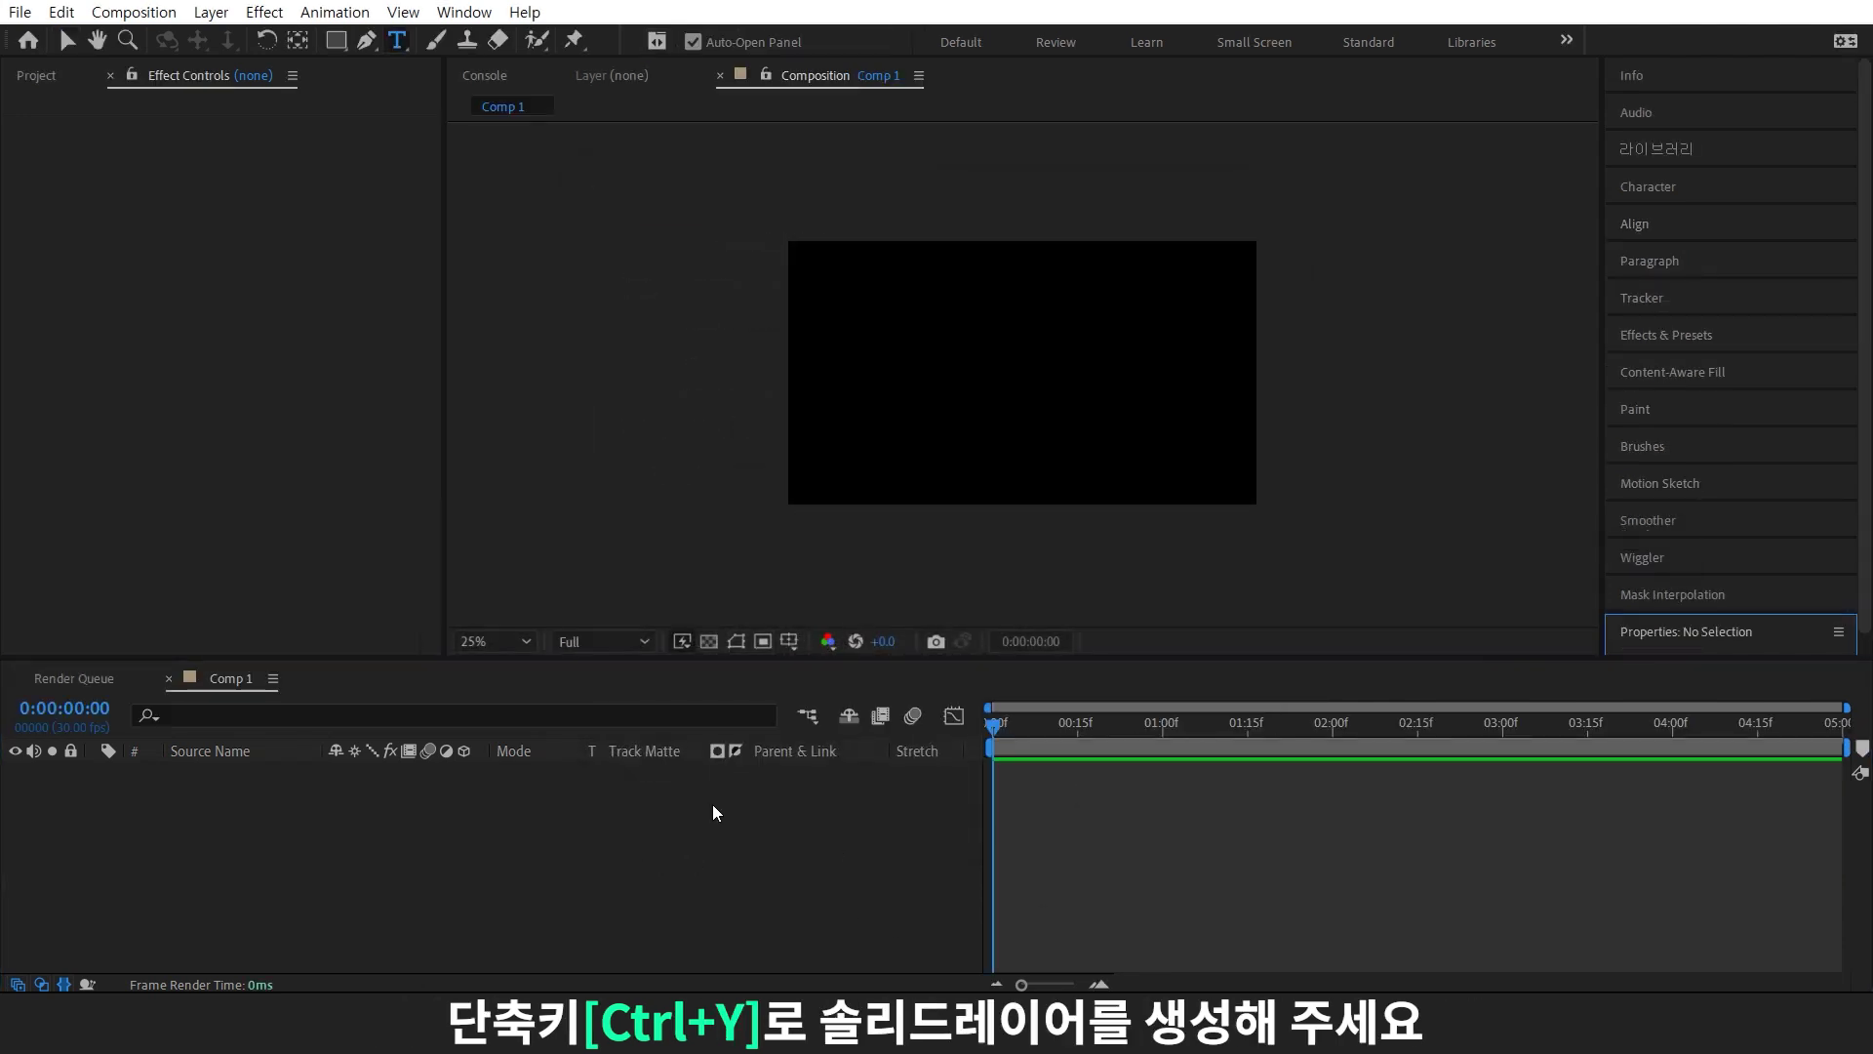
{"action": "key", "text": "ctrl+y"}
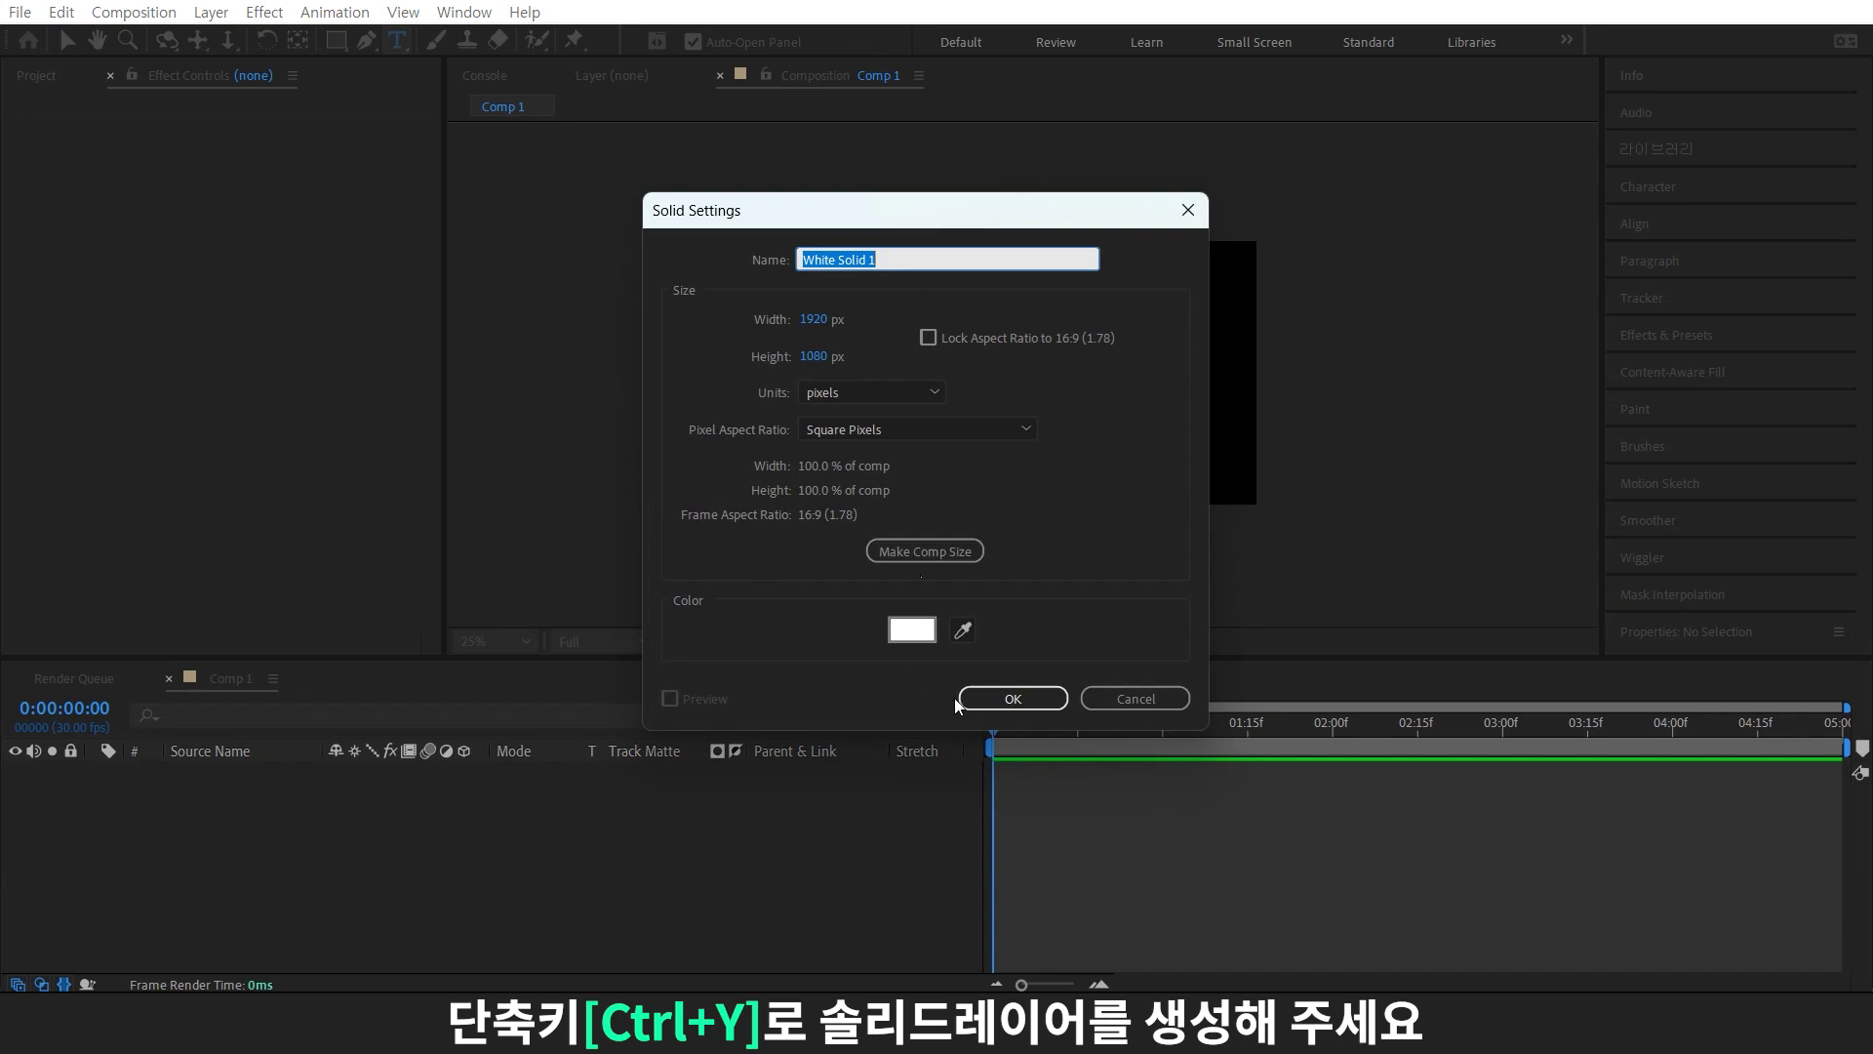
{"action": "left_click", "coordinate": [1011, 699]}
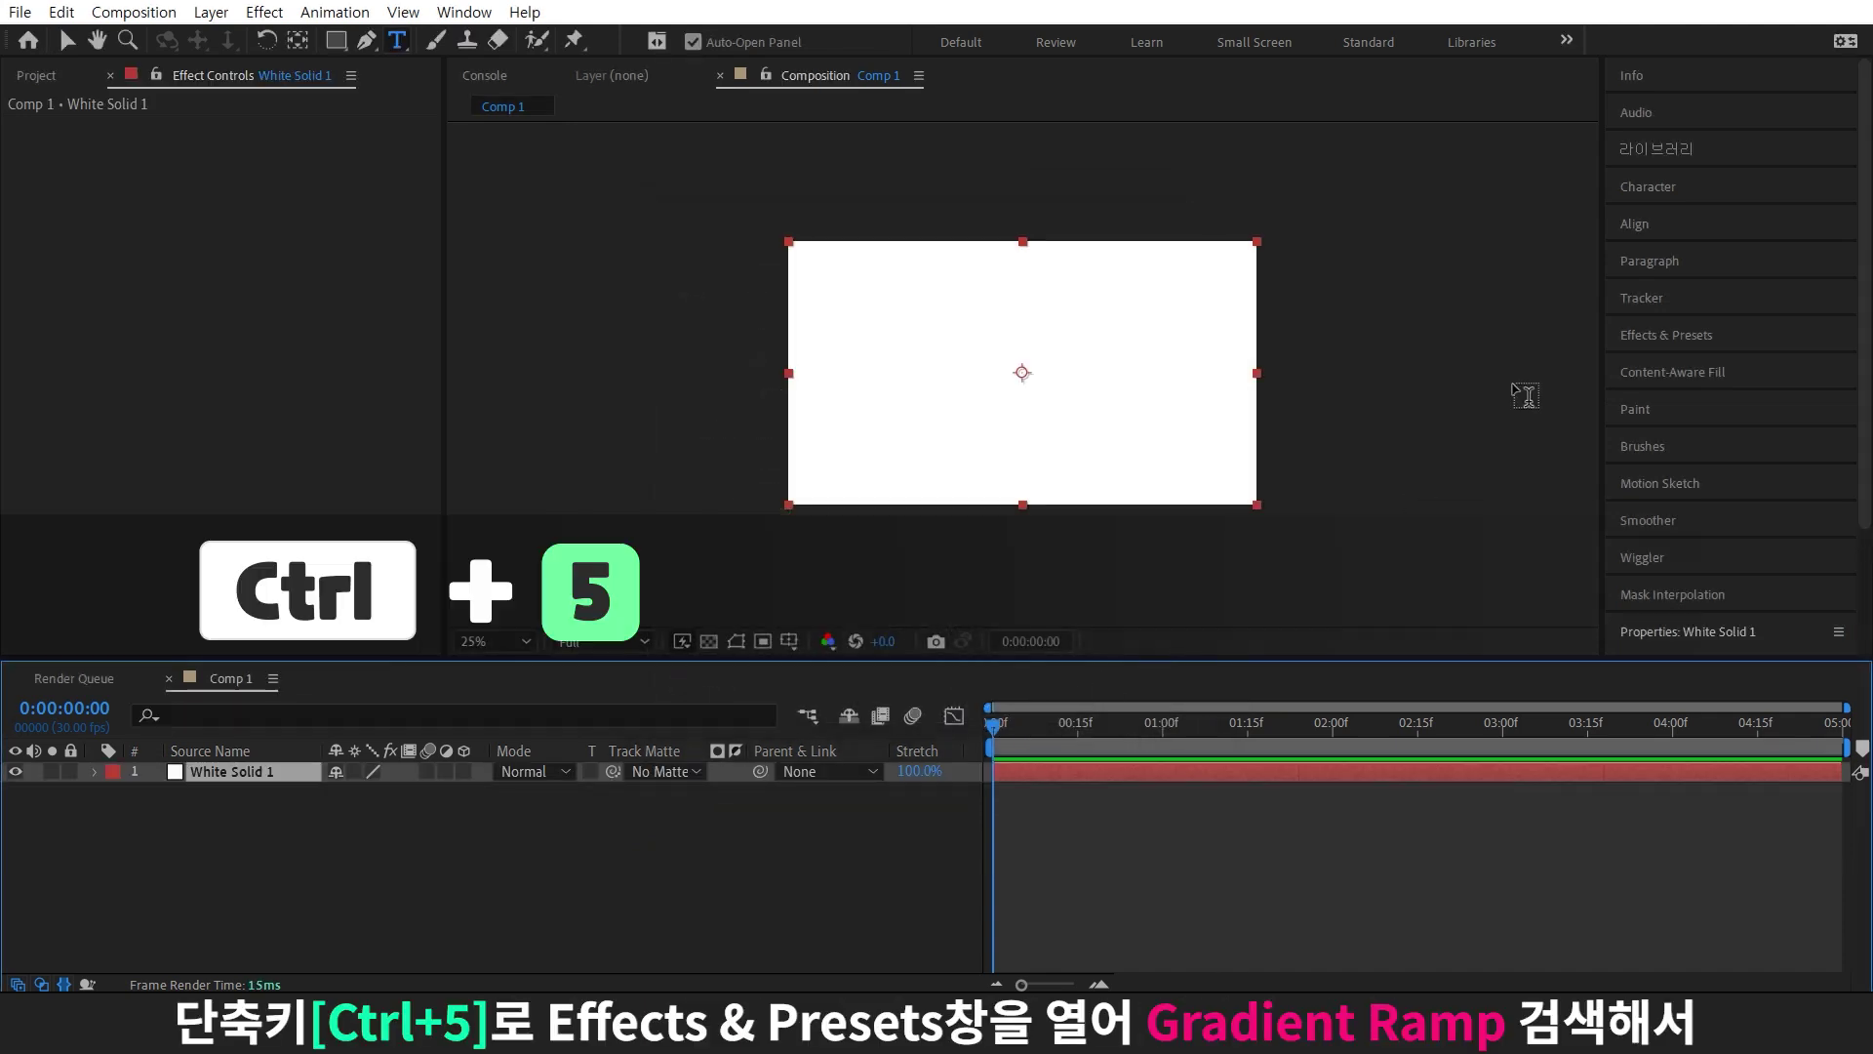
Apply Gradient Ramp to White Solid 1 from Effects & Presets
{"action": "key", "text": "ctrl+5"}
{"action": "left_click", "coordinate": [1662, 447]}
{"action": "type", "text": "ra"}
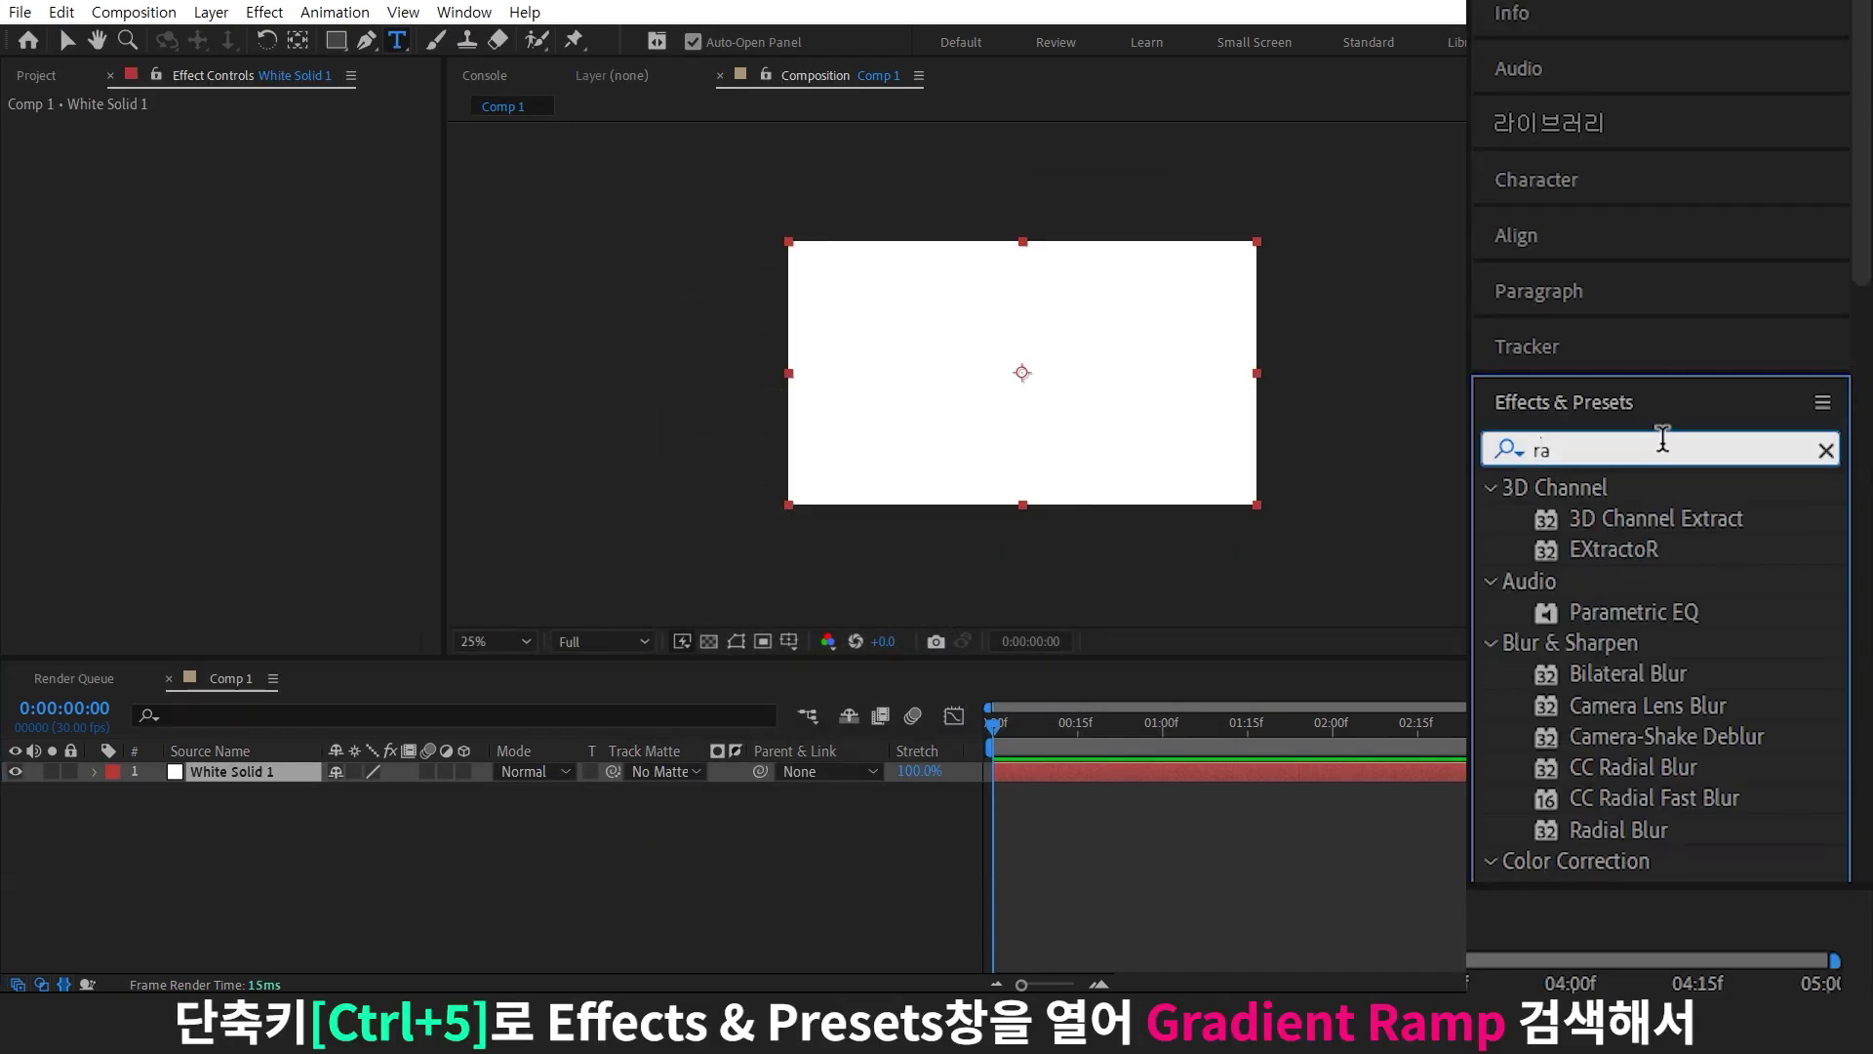
{"action": "type", "text": "mp"}
{"action": "left_click_drag", "start_coordinate": [1669, 518], "coordinate": [254, 771]}
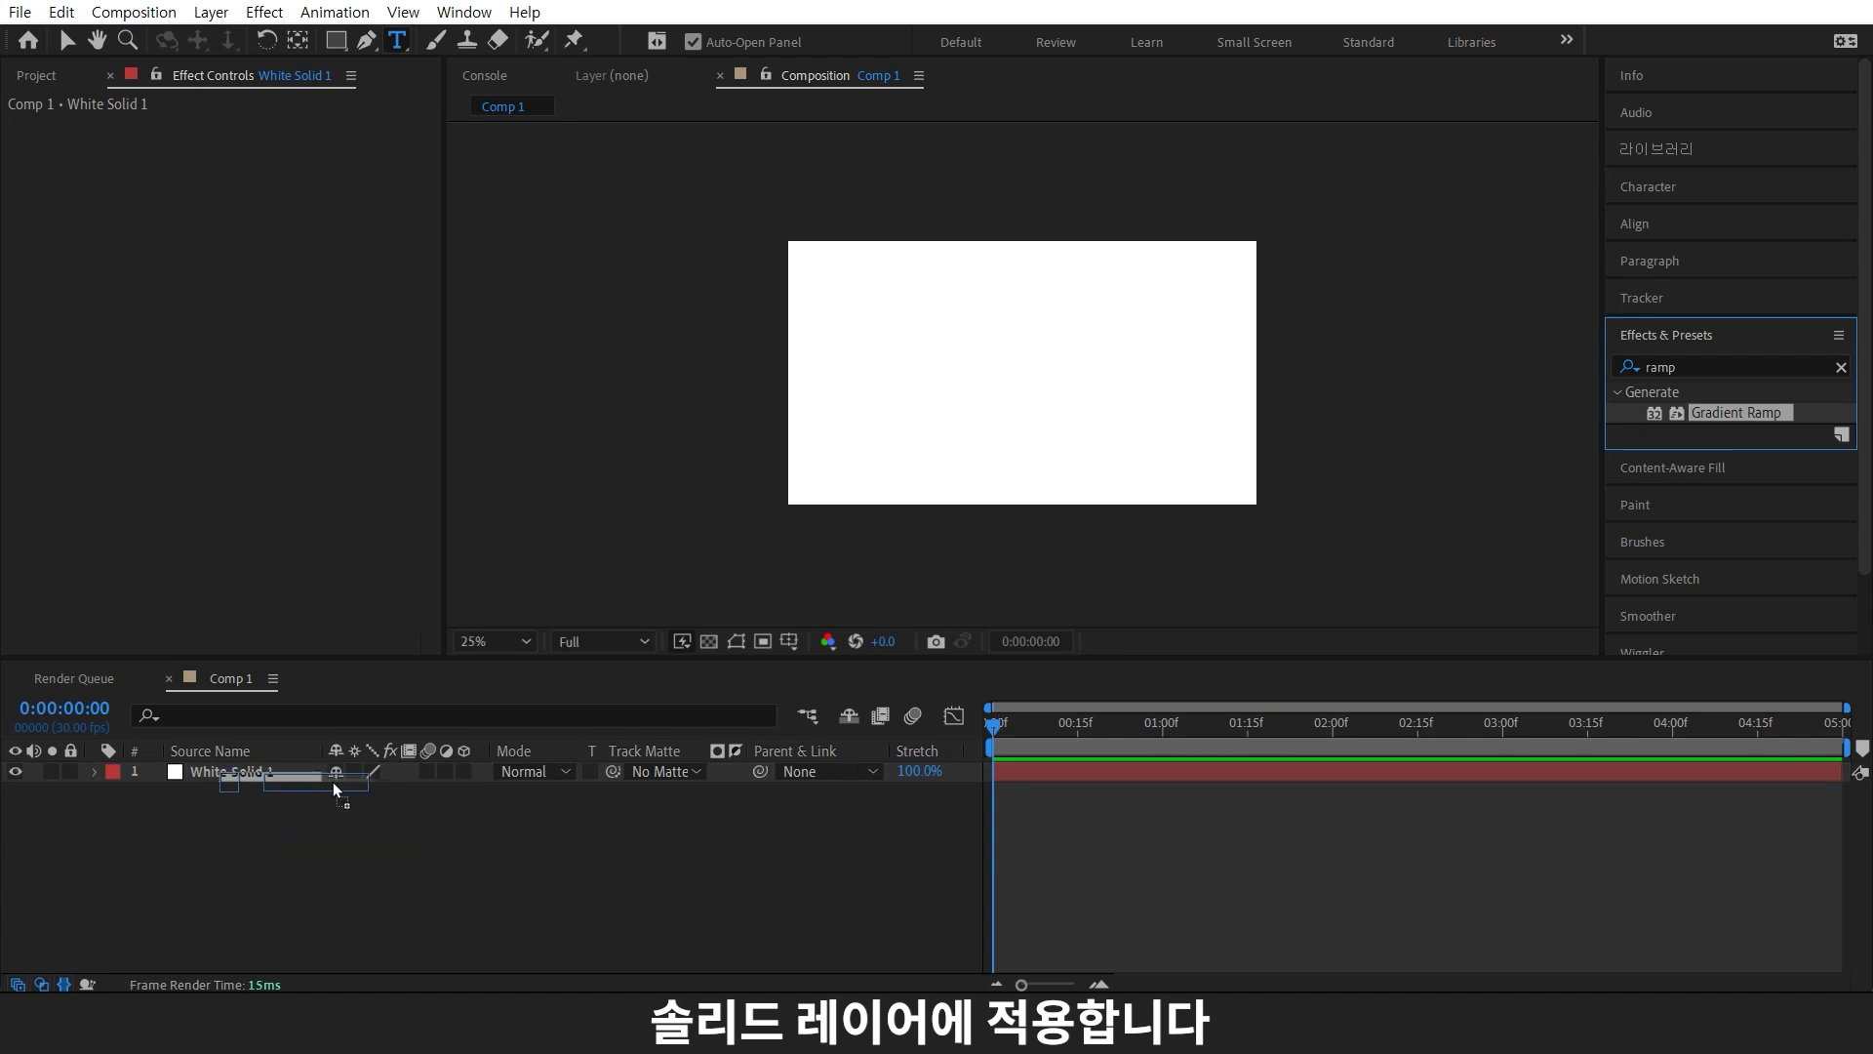
Apply Posterize to the solid with Level 10 for stepped grey bands
{"action": "left_click", "coordinate": [1621, 441]}
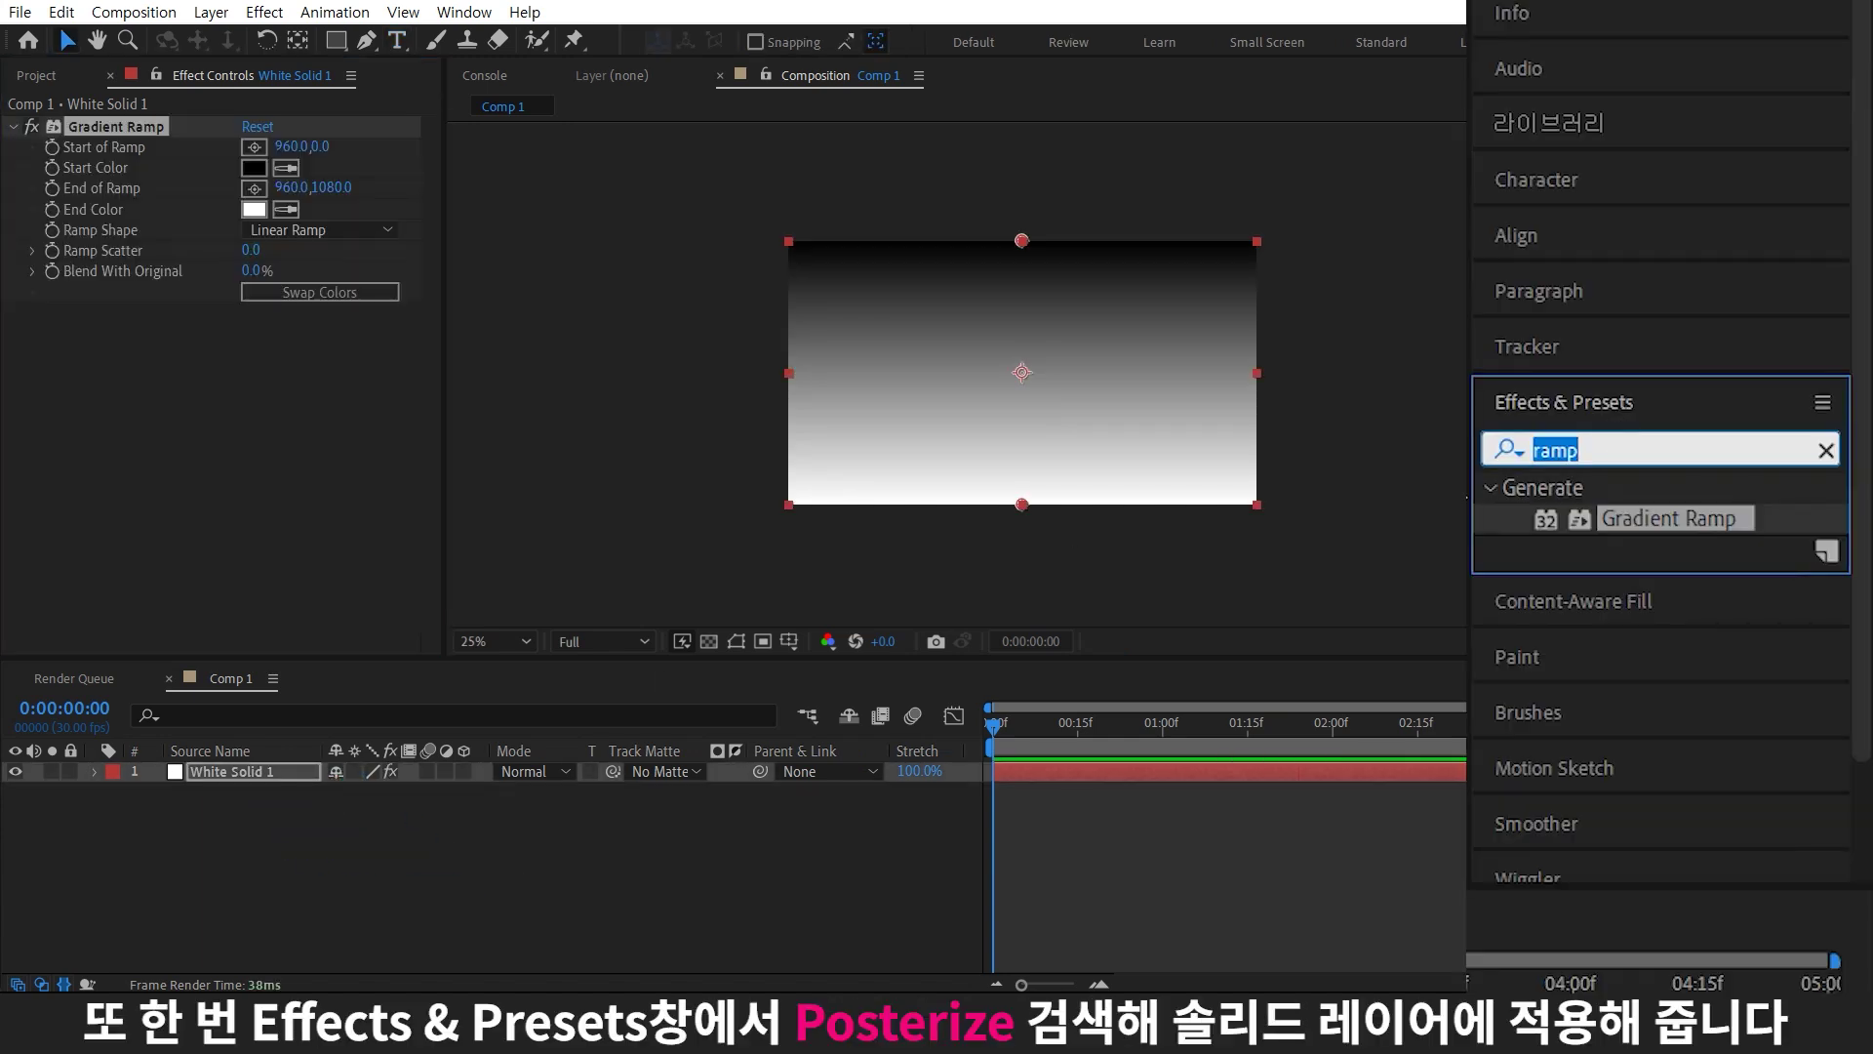
{"action": "type", "text": "pos"}
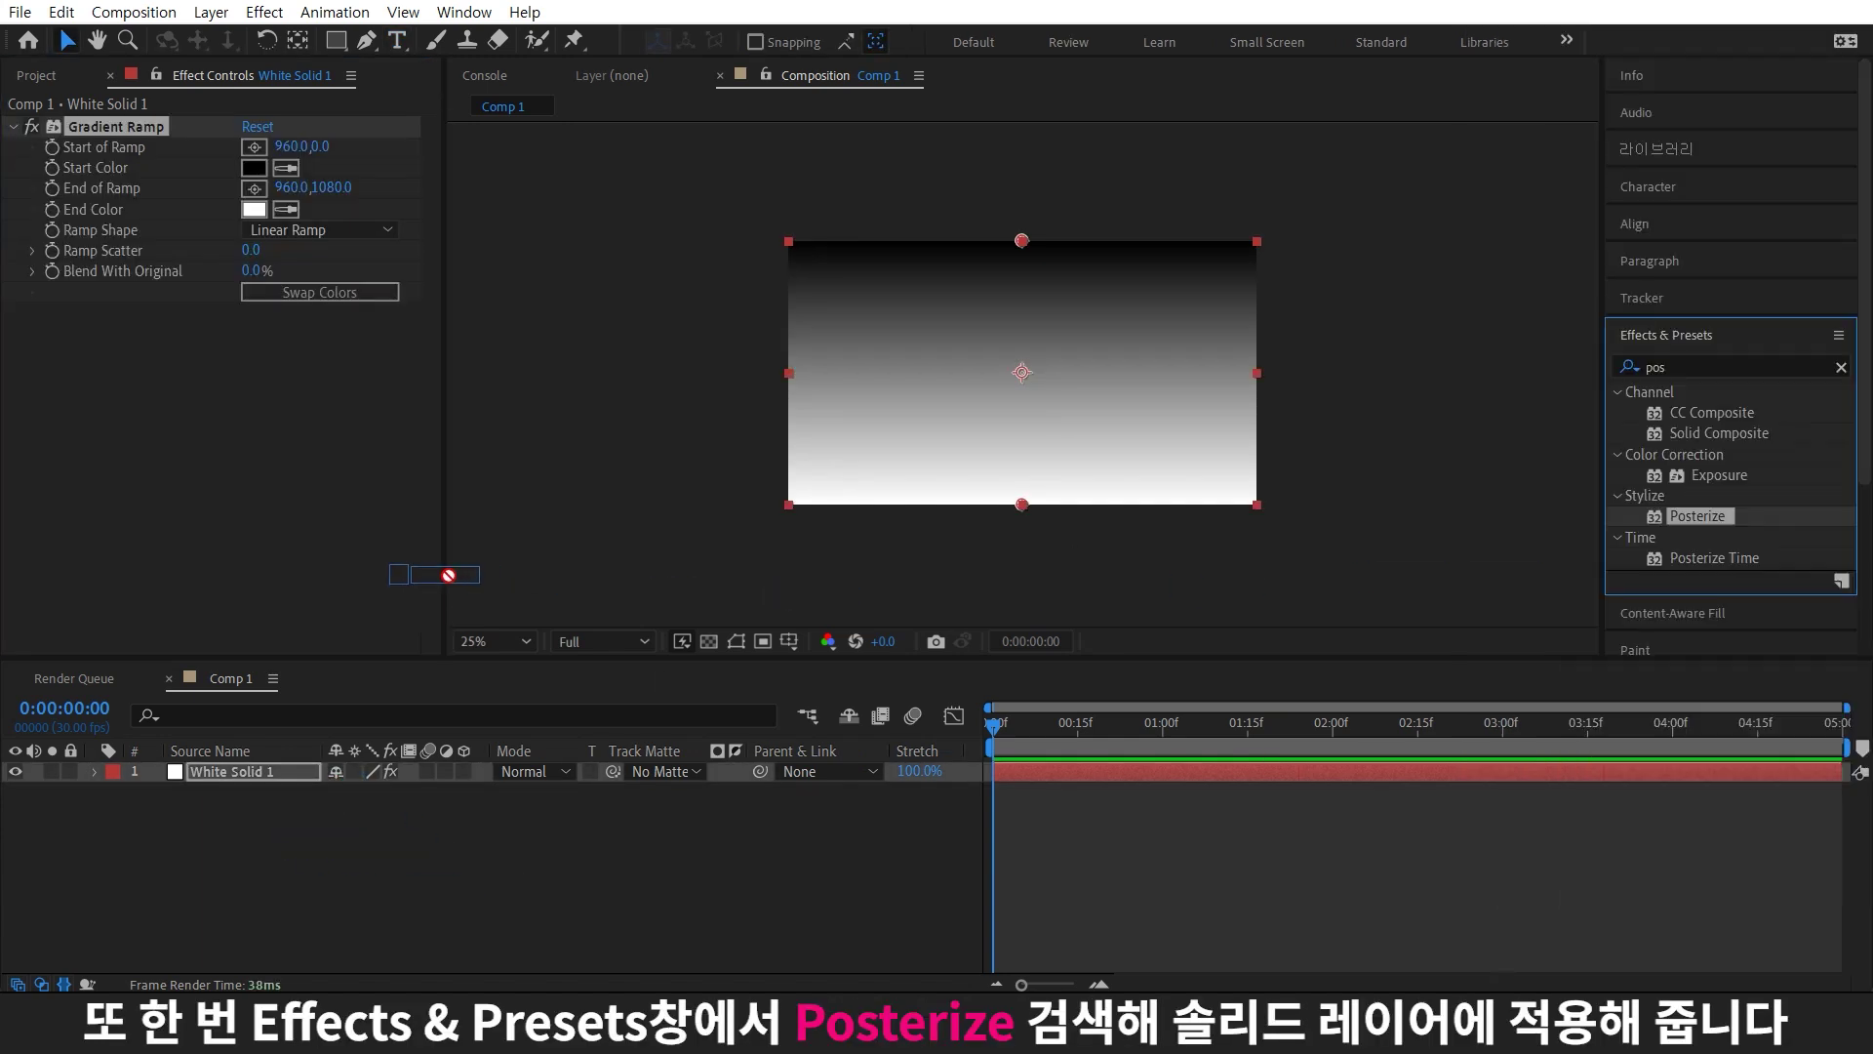
{"action": "left_click_drag", "start_coordinate": [1629, 673], "coordinate": [295, 383]}
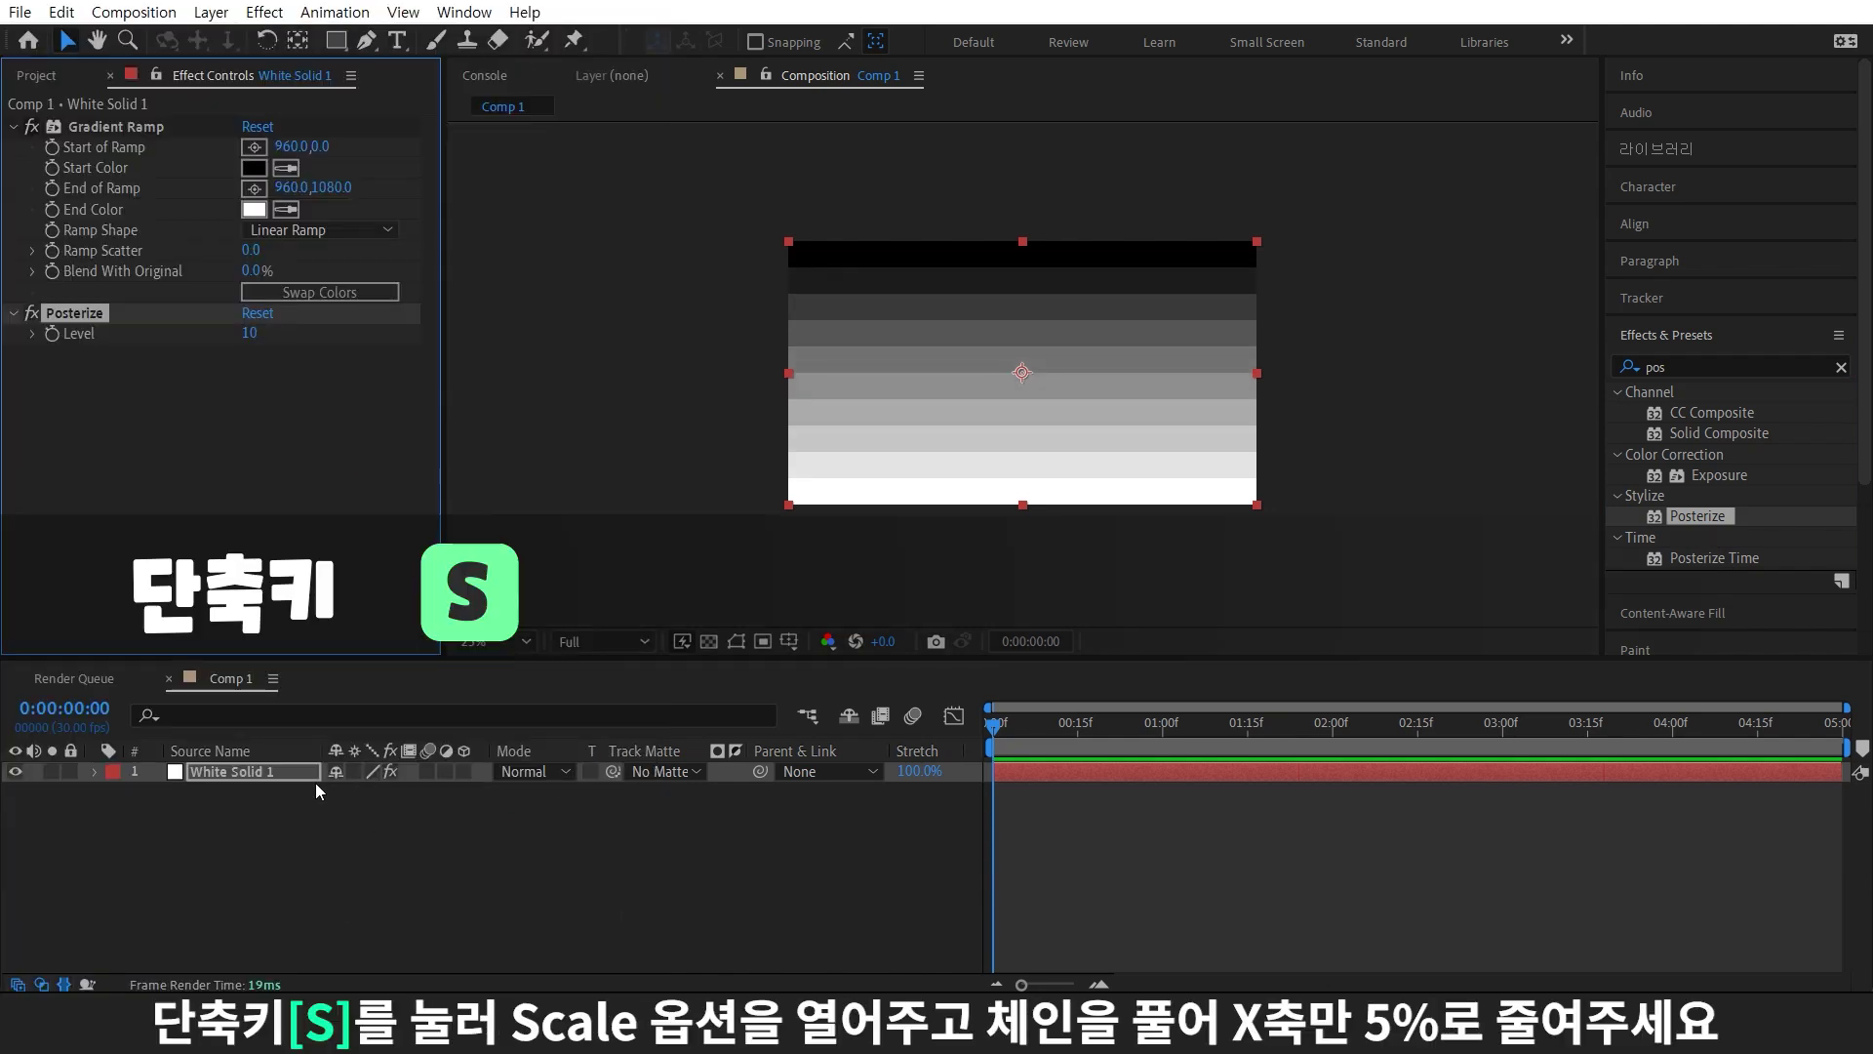
{"action": "type", "text": "0"}
Unlink Scale and set White Solid 1's horizontal scale to 5%
{"action": "key", "text": "s"}
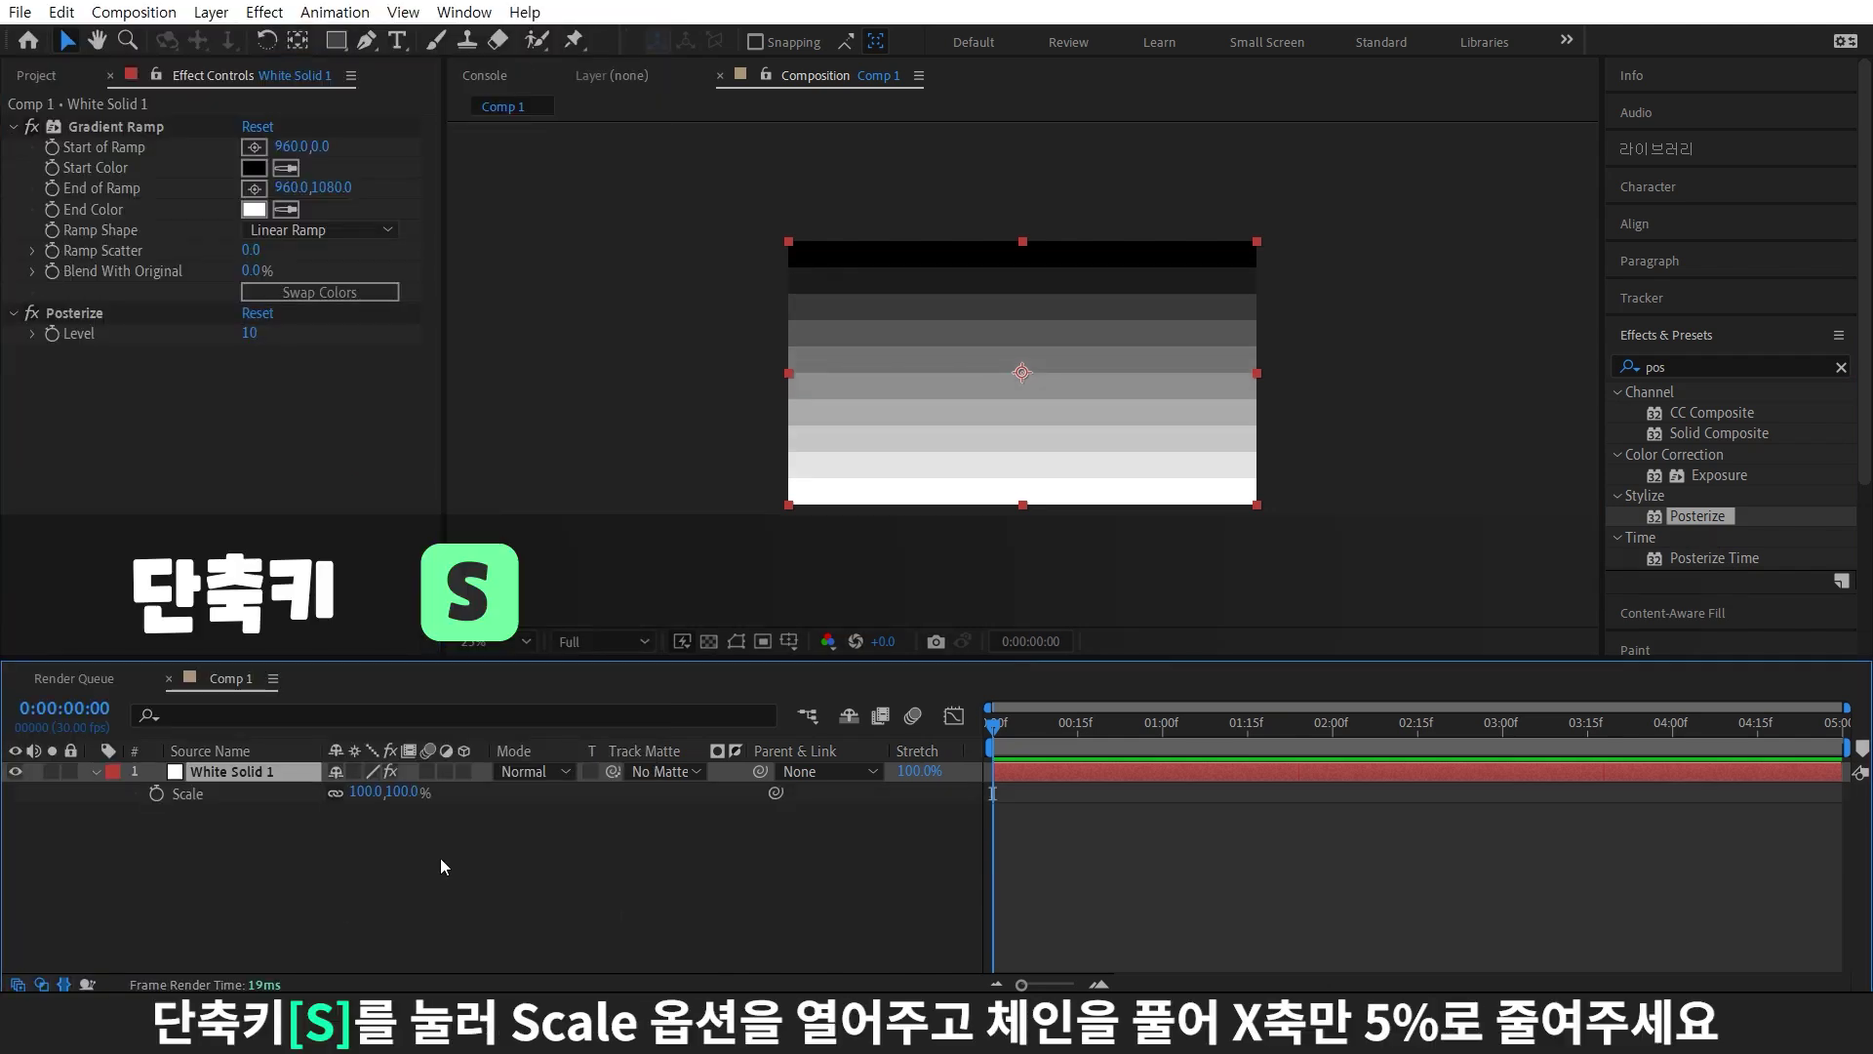
{"action": "left_click", "coordinate": [347, 790]}
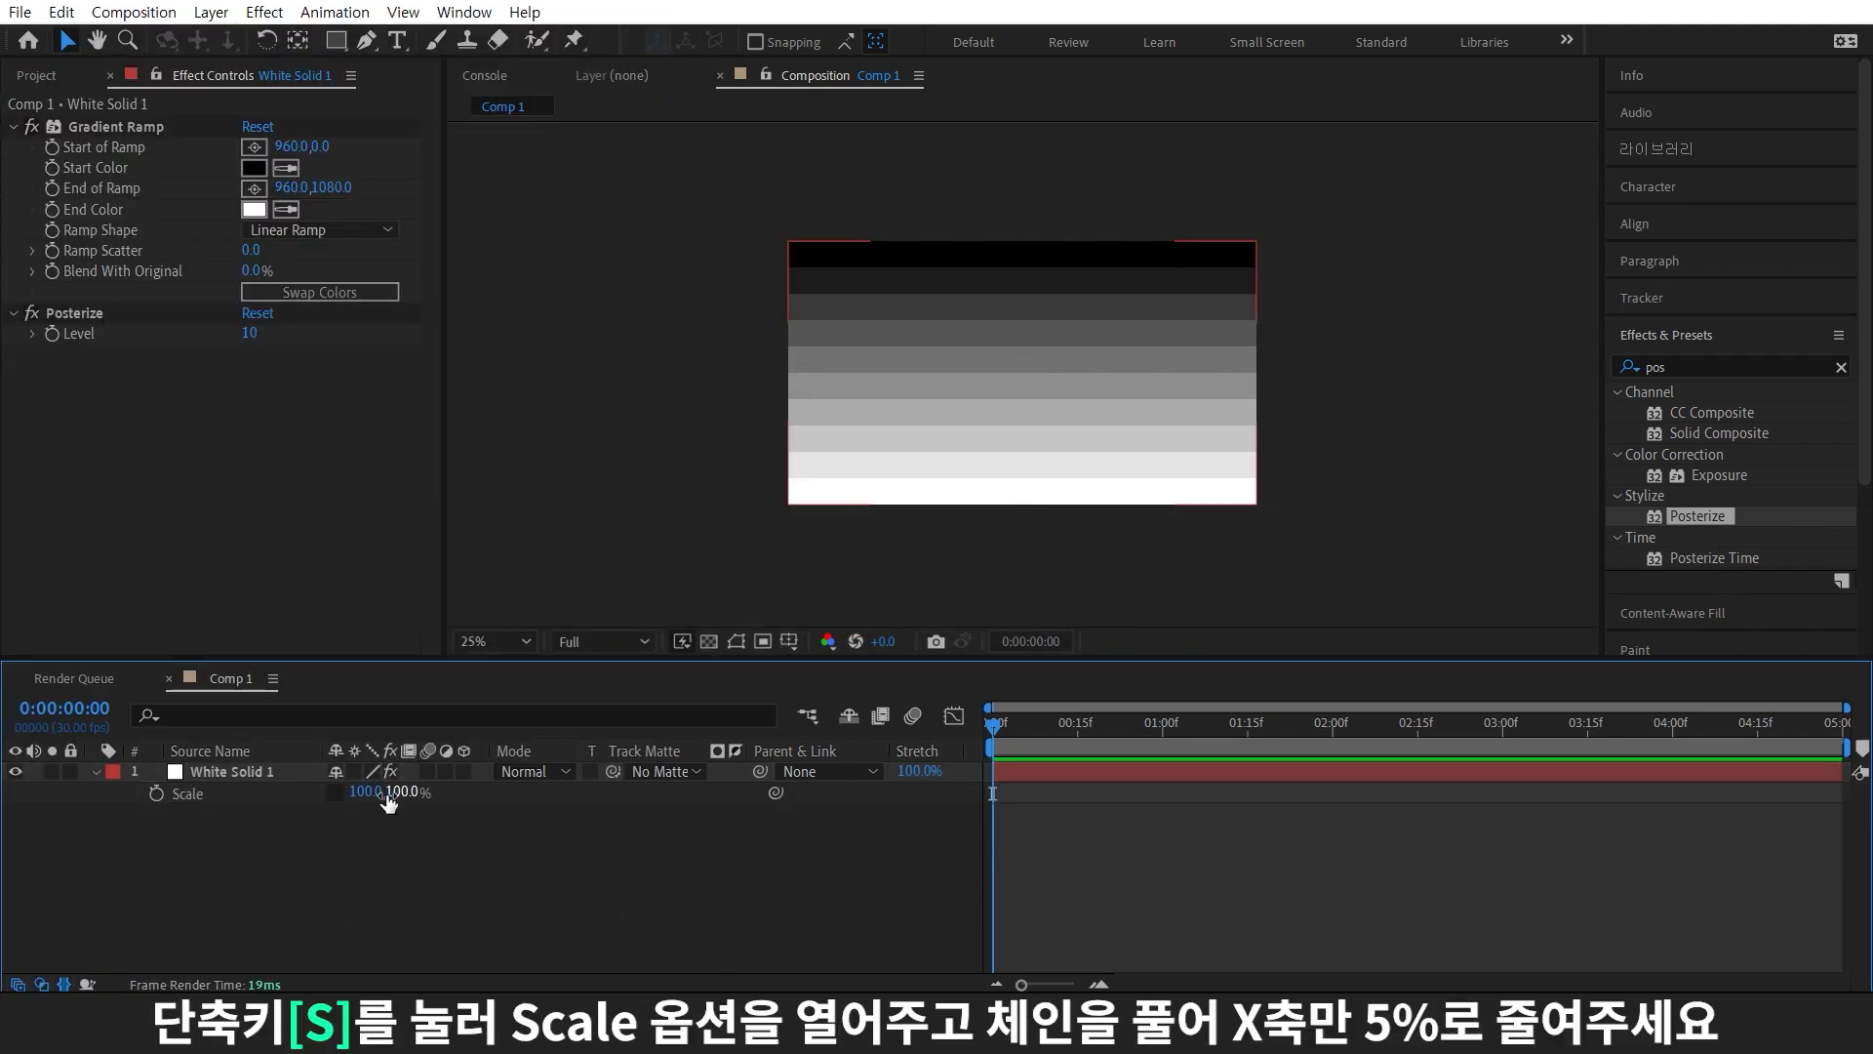
{"action": "type", "text": "5"}
{"action": "key", "text": "Return"}
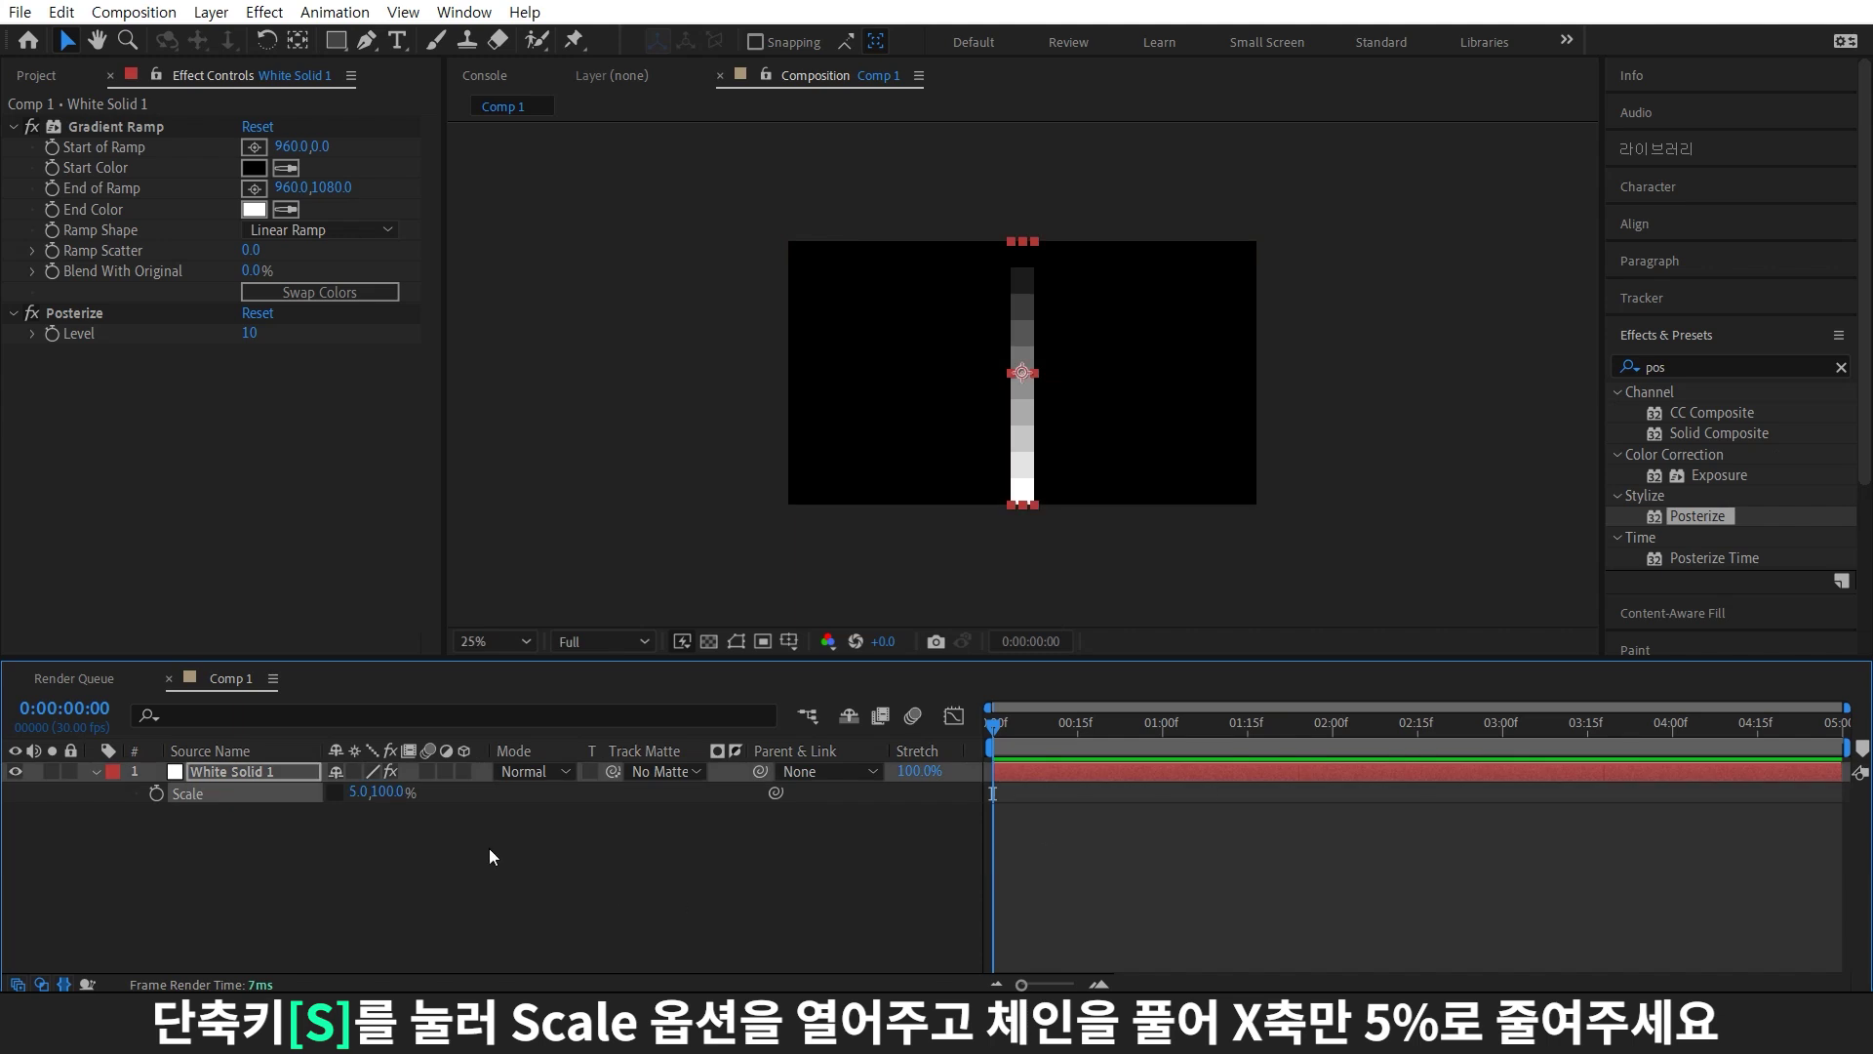
Align the strip to the composition's left edge and lock the layer
{"action": "left_click", "coordinate": [1641, 226]}
{"action": "left_click", "coordinate": [1629, 284]}
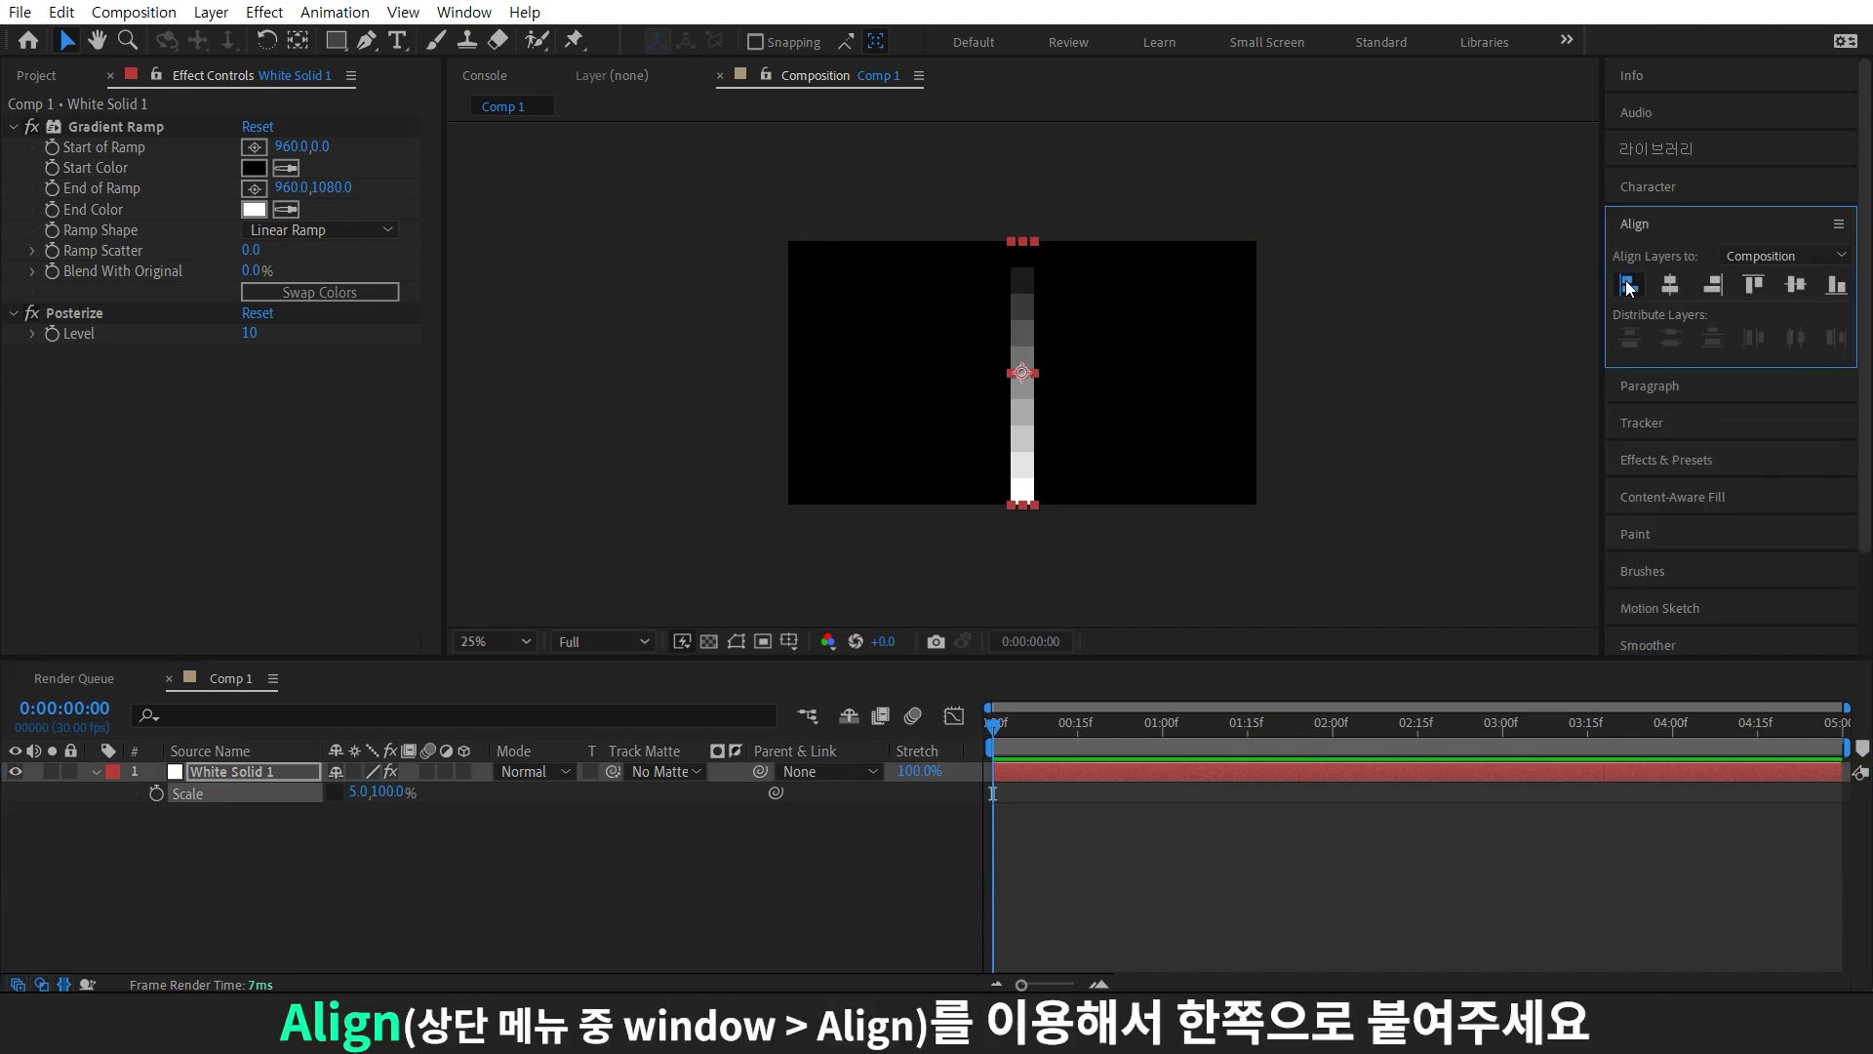
{"action": "left_click", "coordinate": [71, 770]}
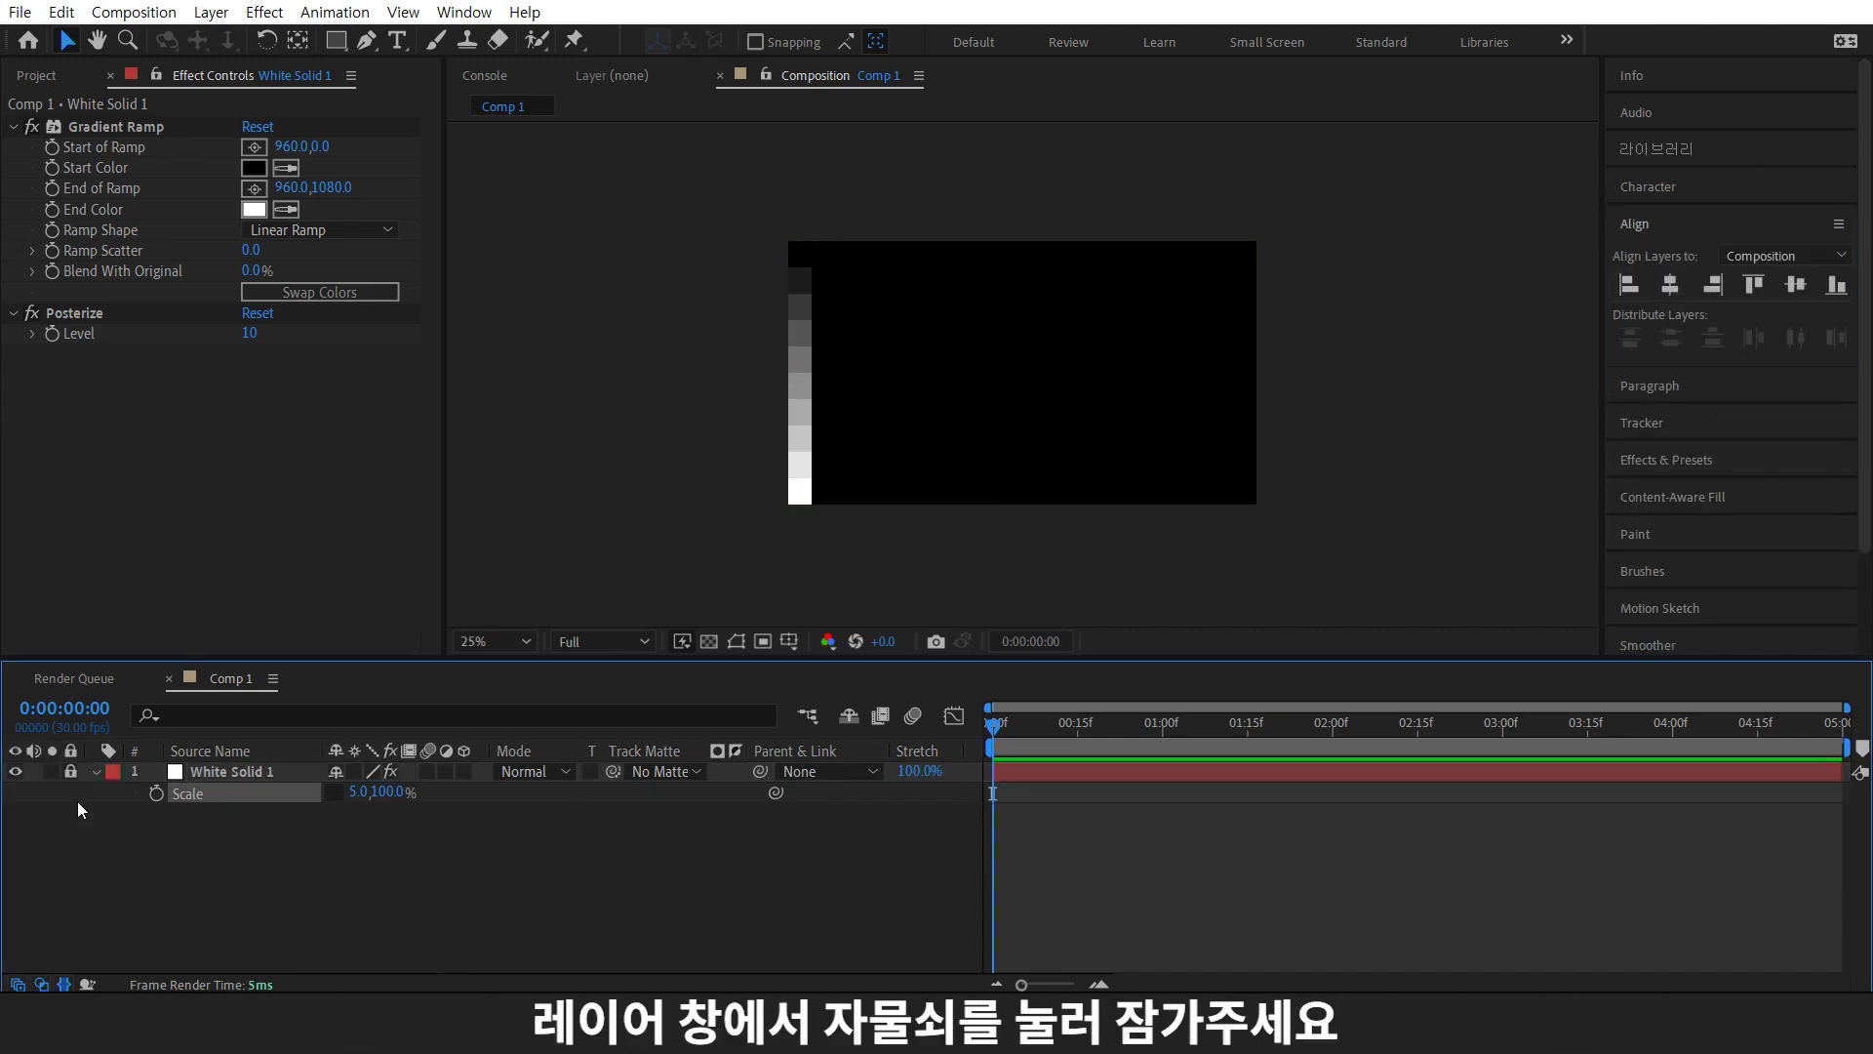
{"action": "key", "text": "ctrl+y"}
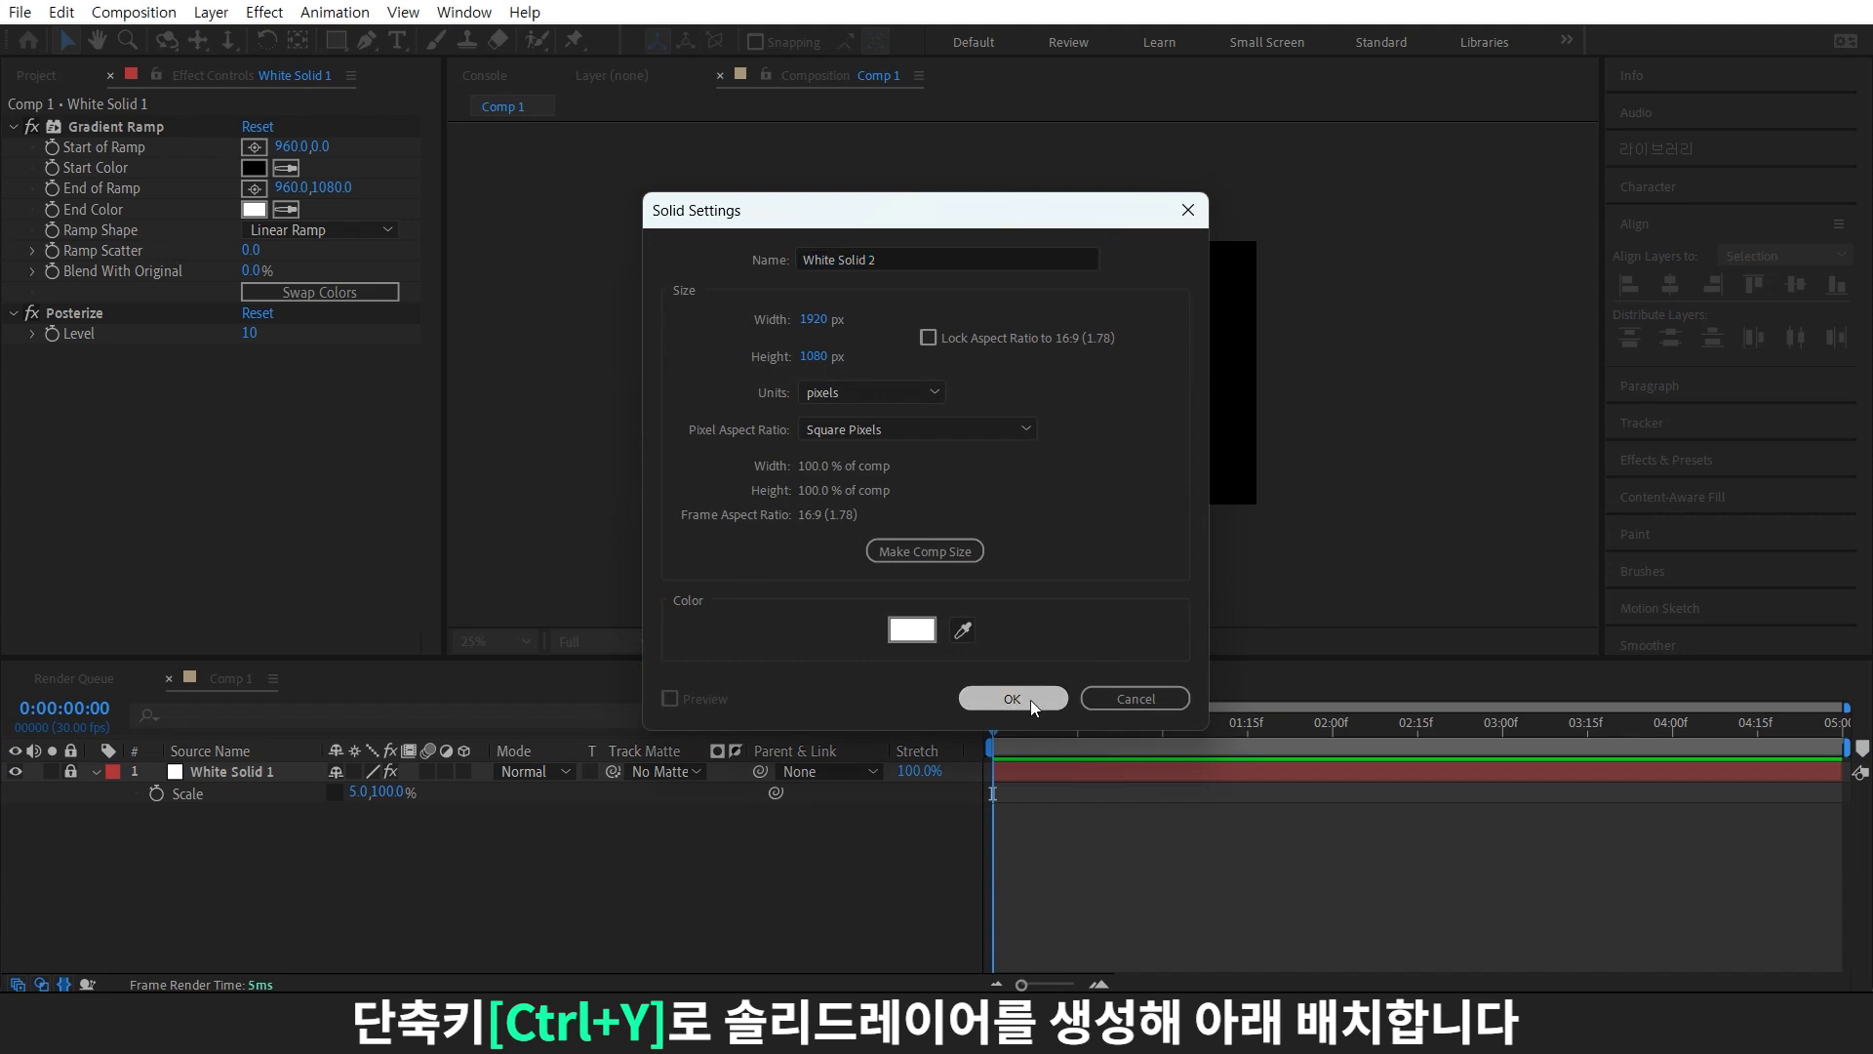
Add White Solid 2 below the strip and create a text layer reading 'AE reicpe'
{"action": "left_click", "coordinate": [1015, 699]}
{"action": "left_click_drag", "start_coordinate": [279, 777], "coordinate": [273, 909]}
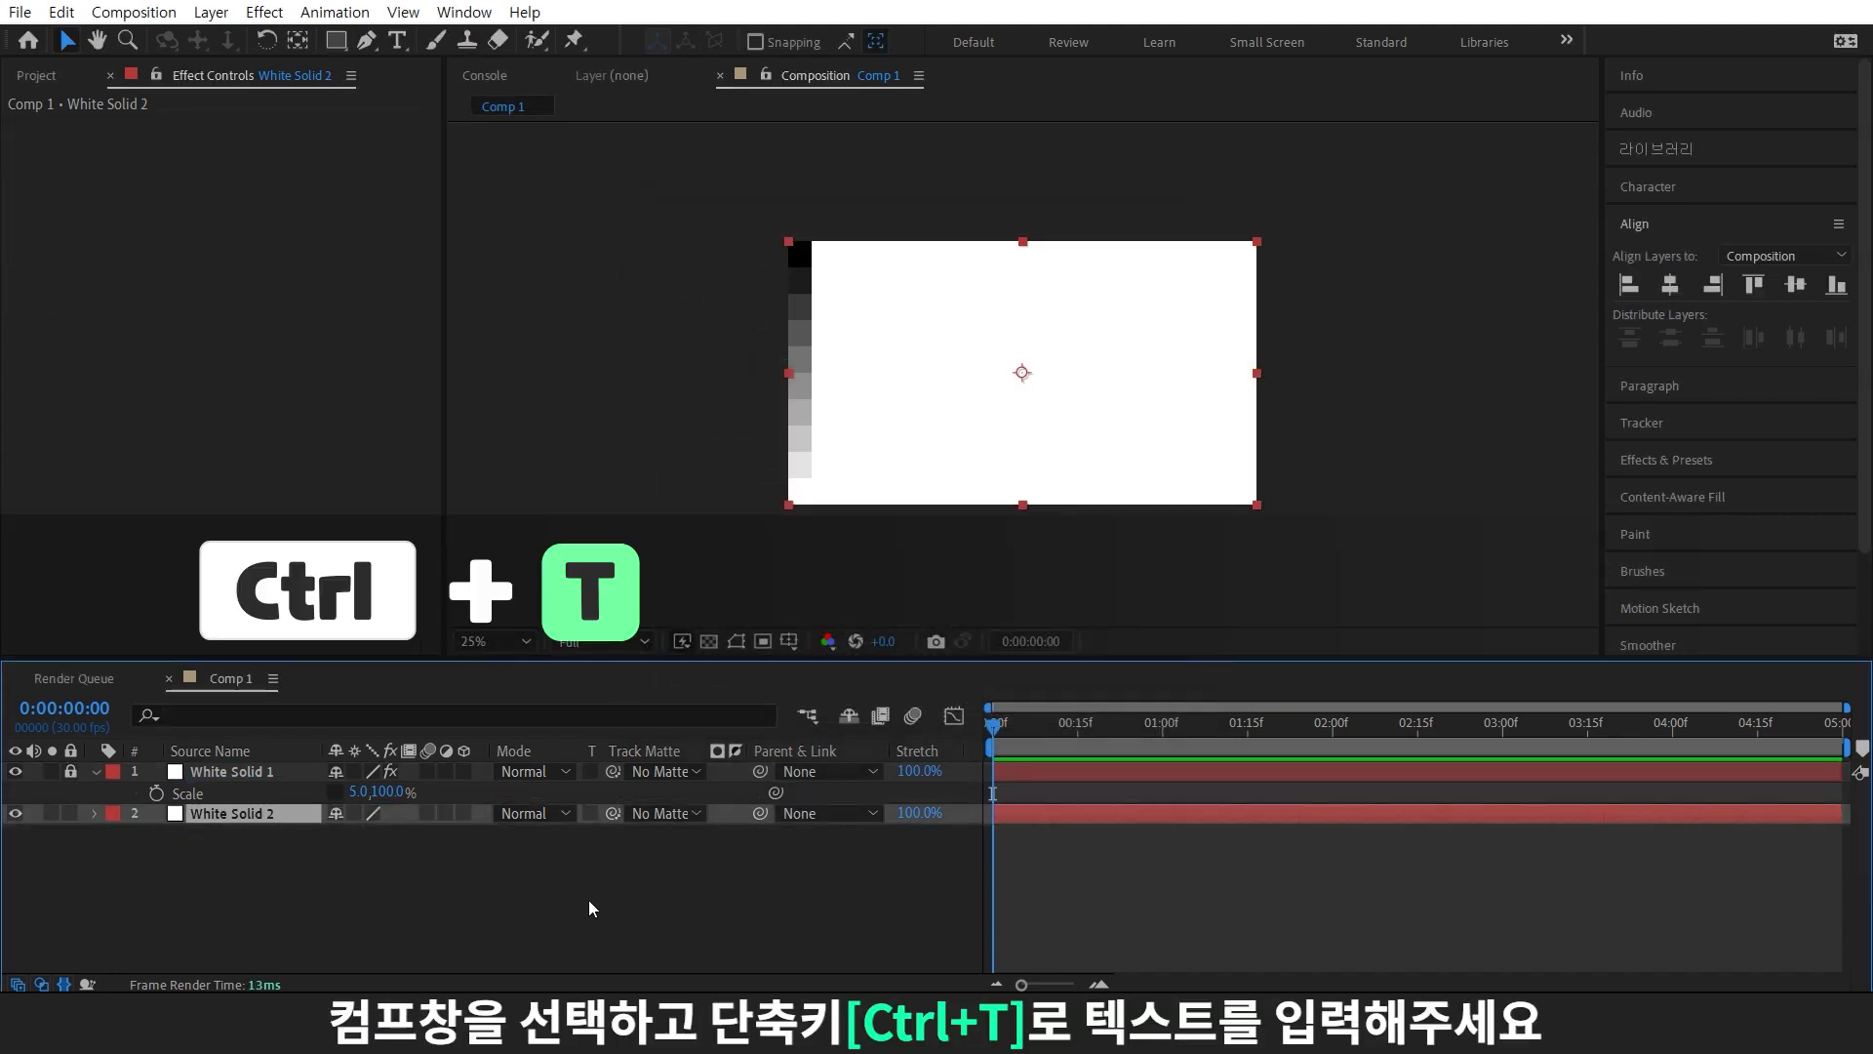
{"action": "key", "text": "ctrl+t"}
{"action": "left_click", "coordinate": [890, 359]}
{"action": "type", "text": "AE"}
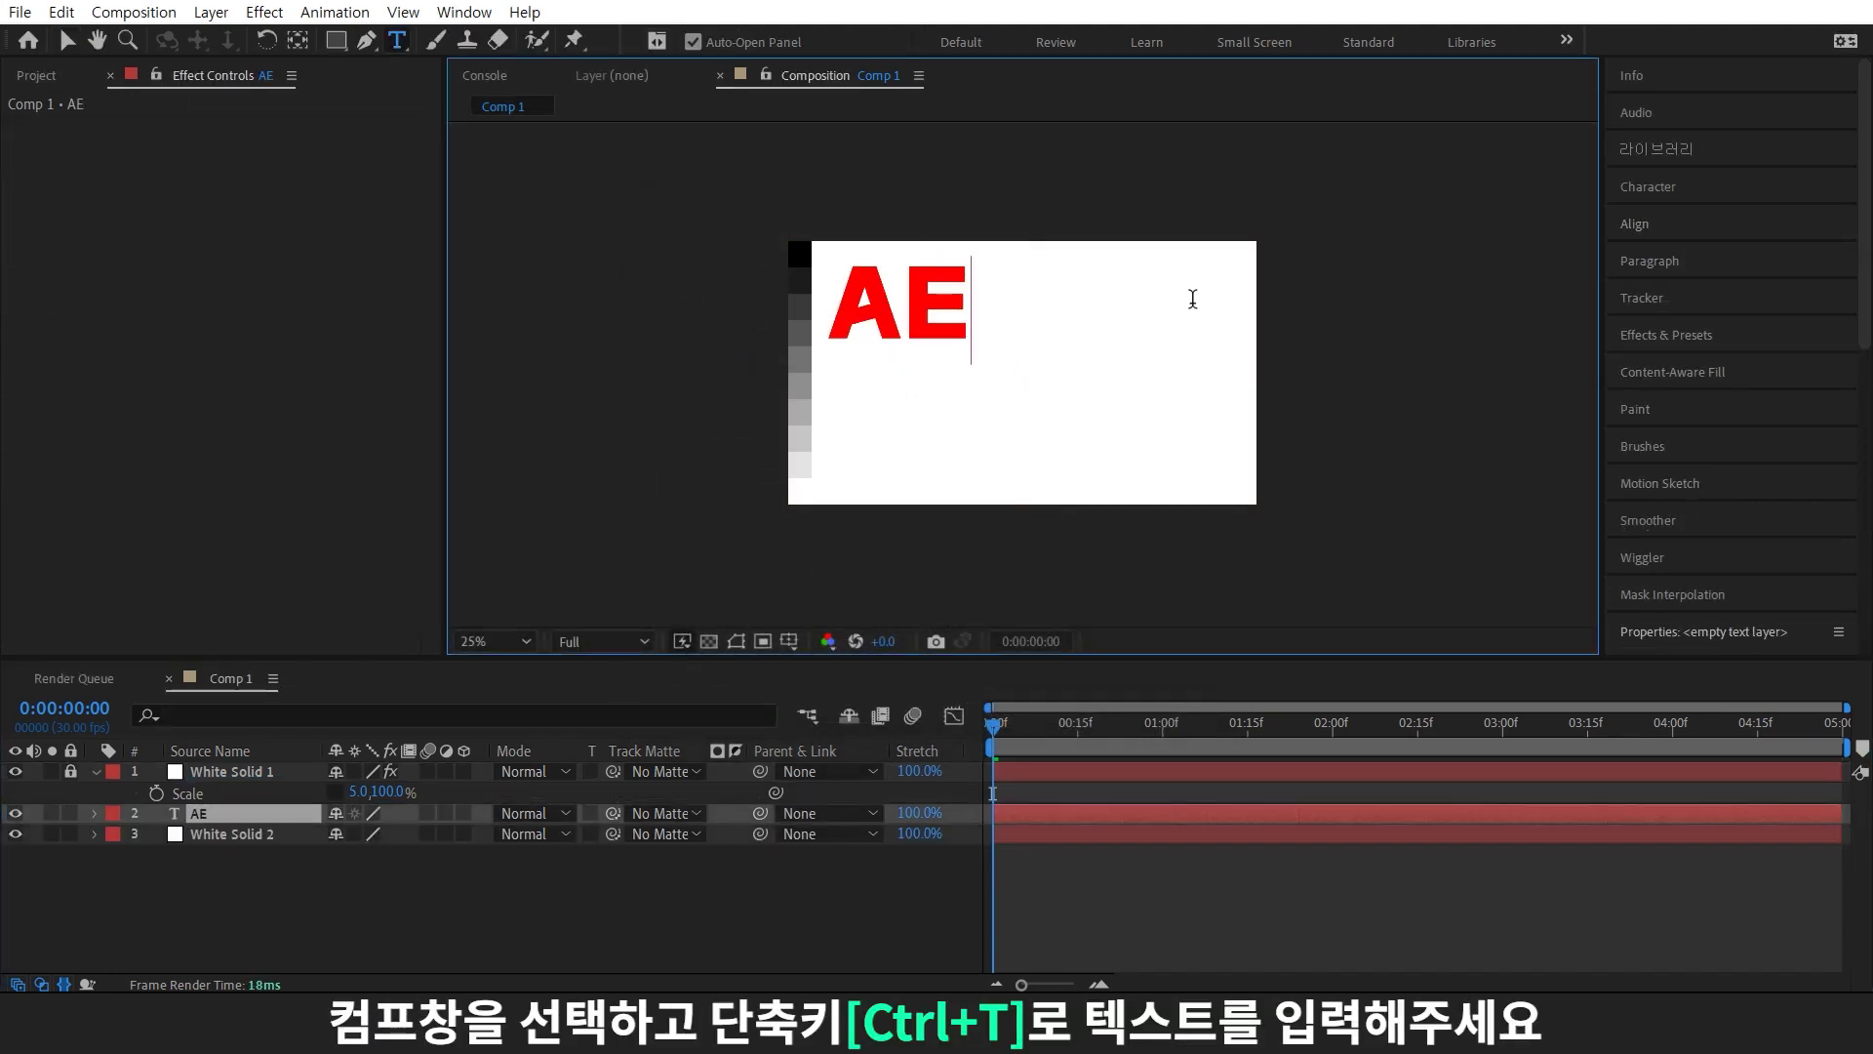
{"action": "type", "text": " reicp"}
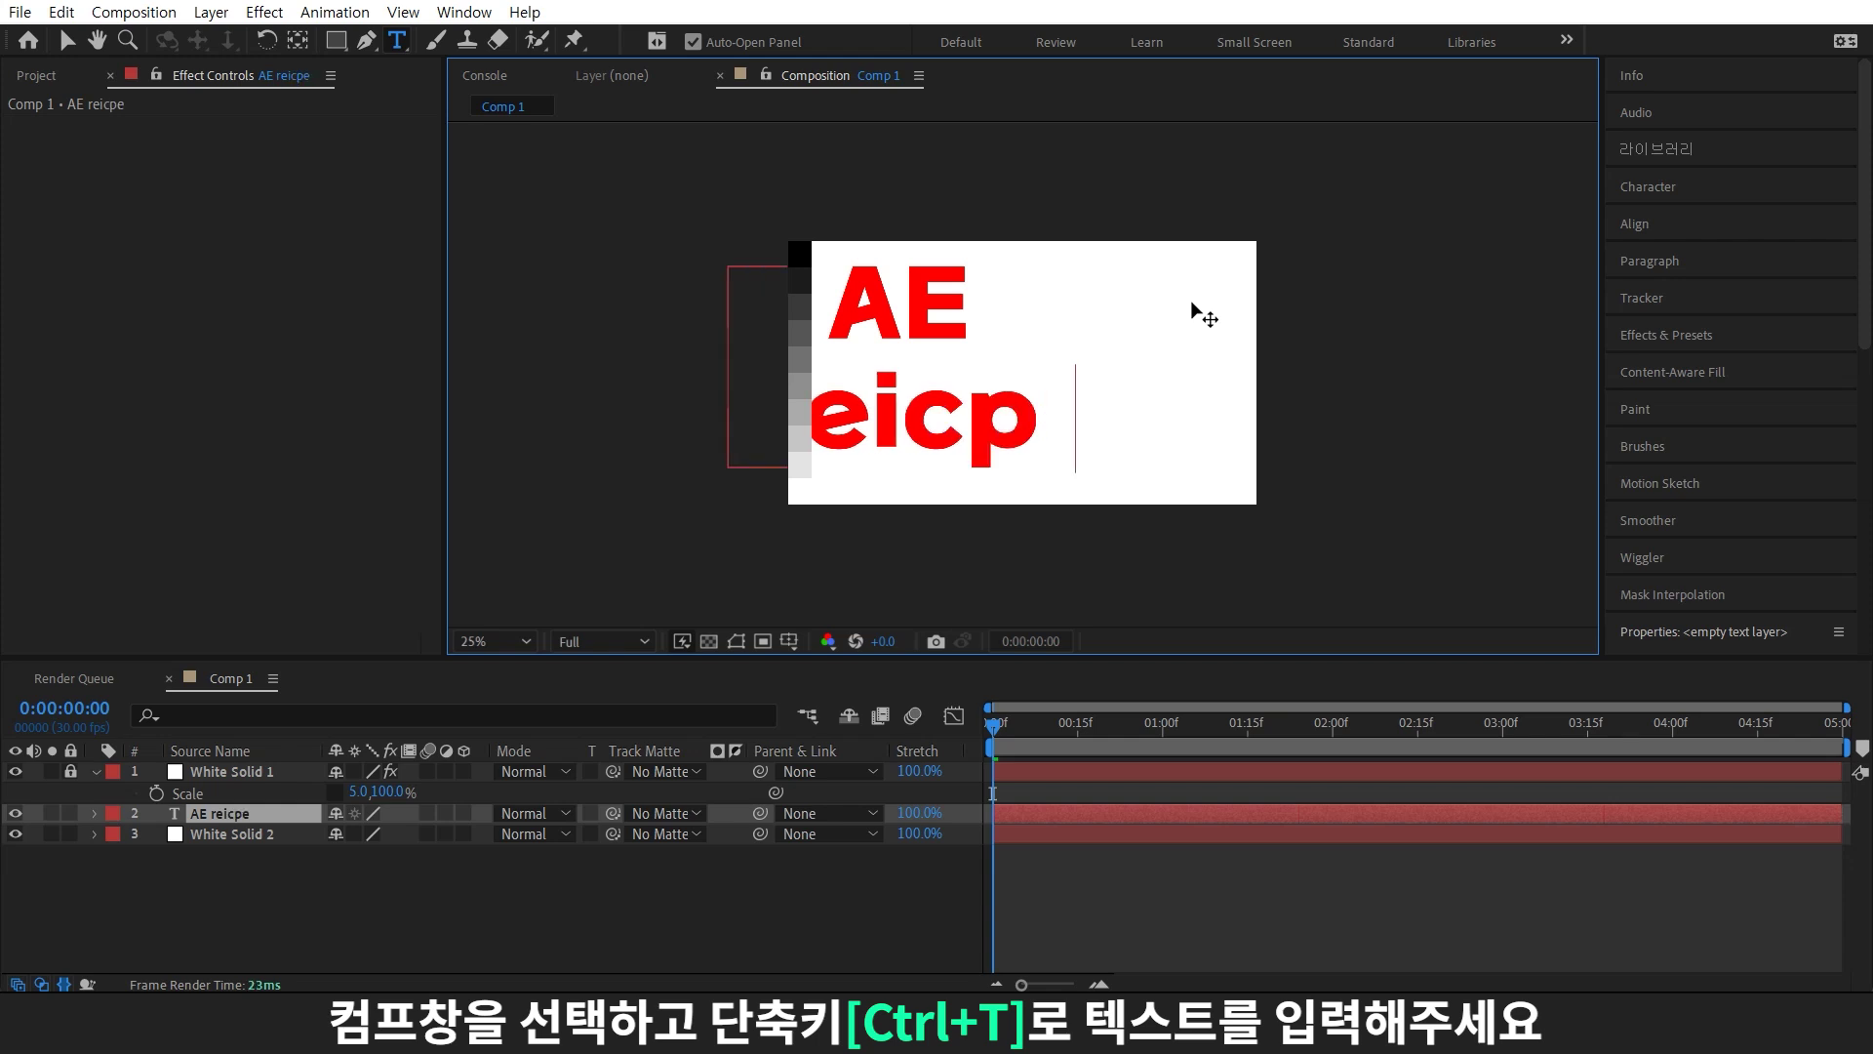
{"action": "type", "text": "e"}
Make 'AE' larger than 'reicpe' in the Character panel and centre the text horizontally
{"action": "key", "text": "ctrl+6"}
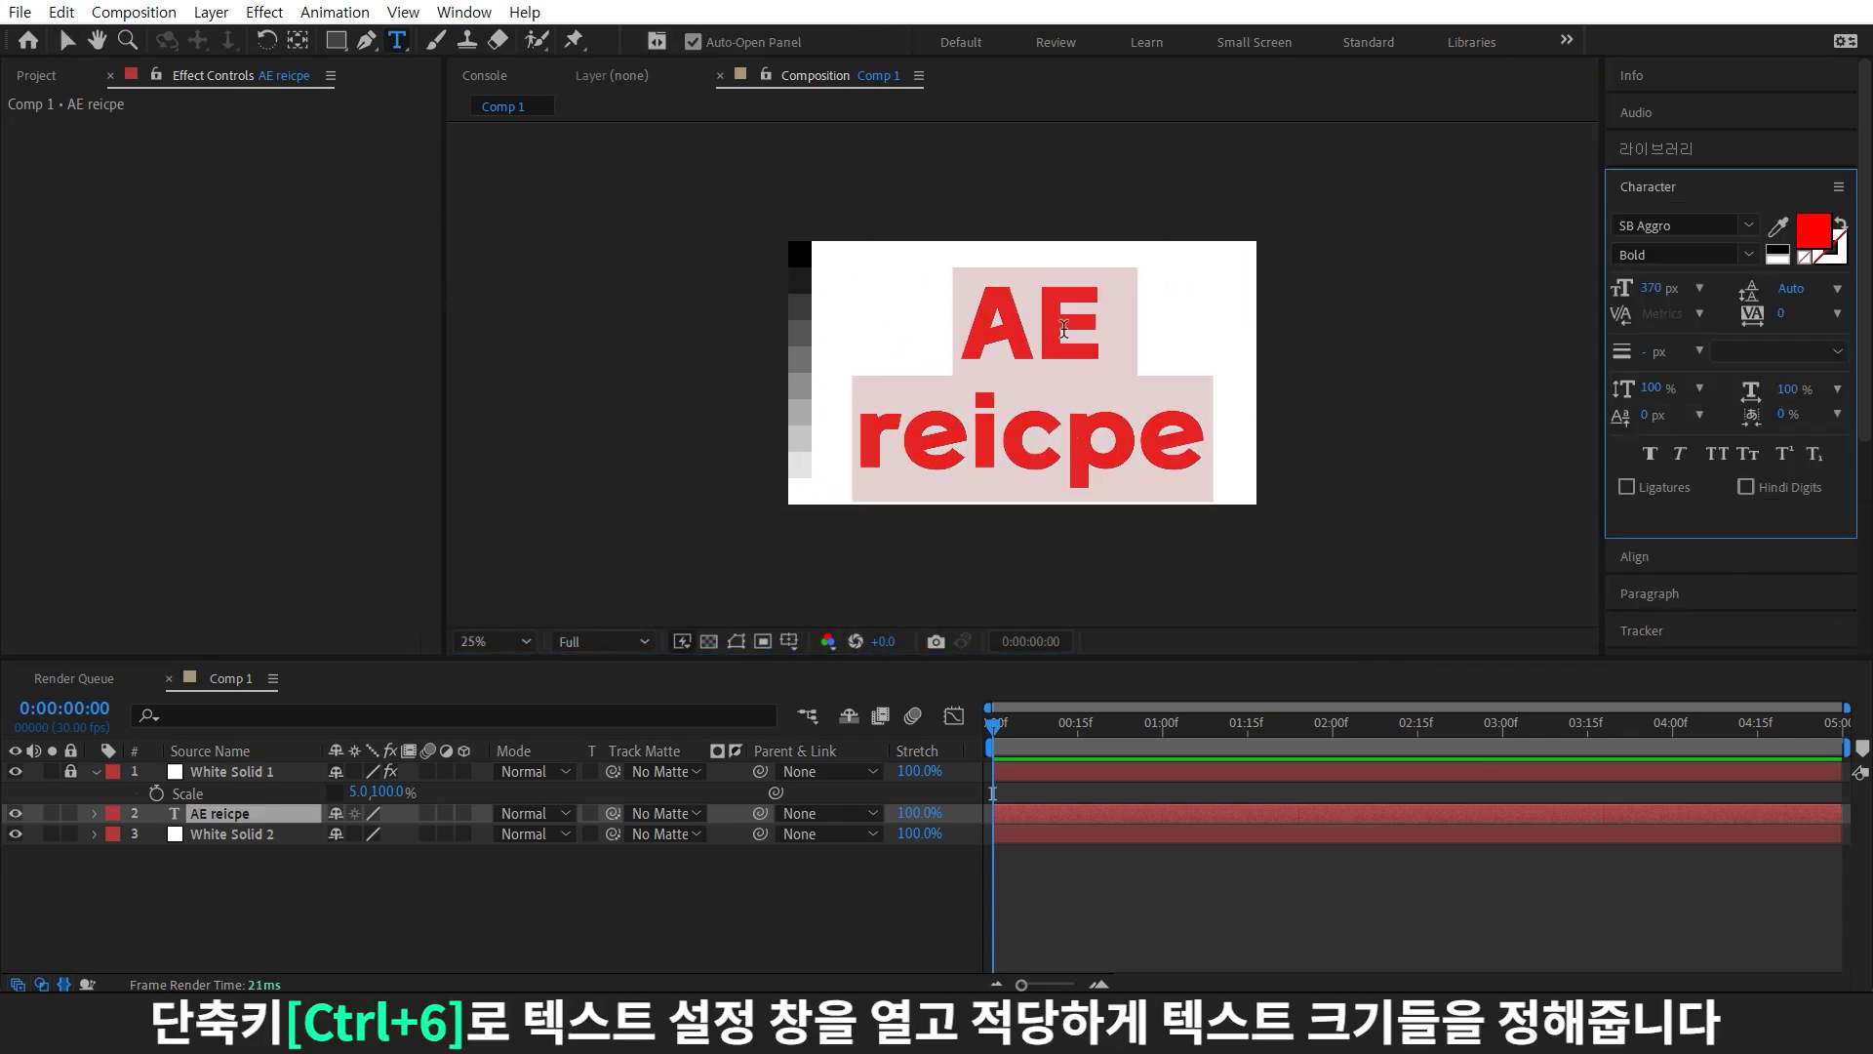
{"action": "double_click", "coordinate": [1074, 391]}
{"action": "double_click", "coordinate": [977, 341]}
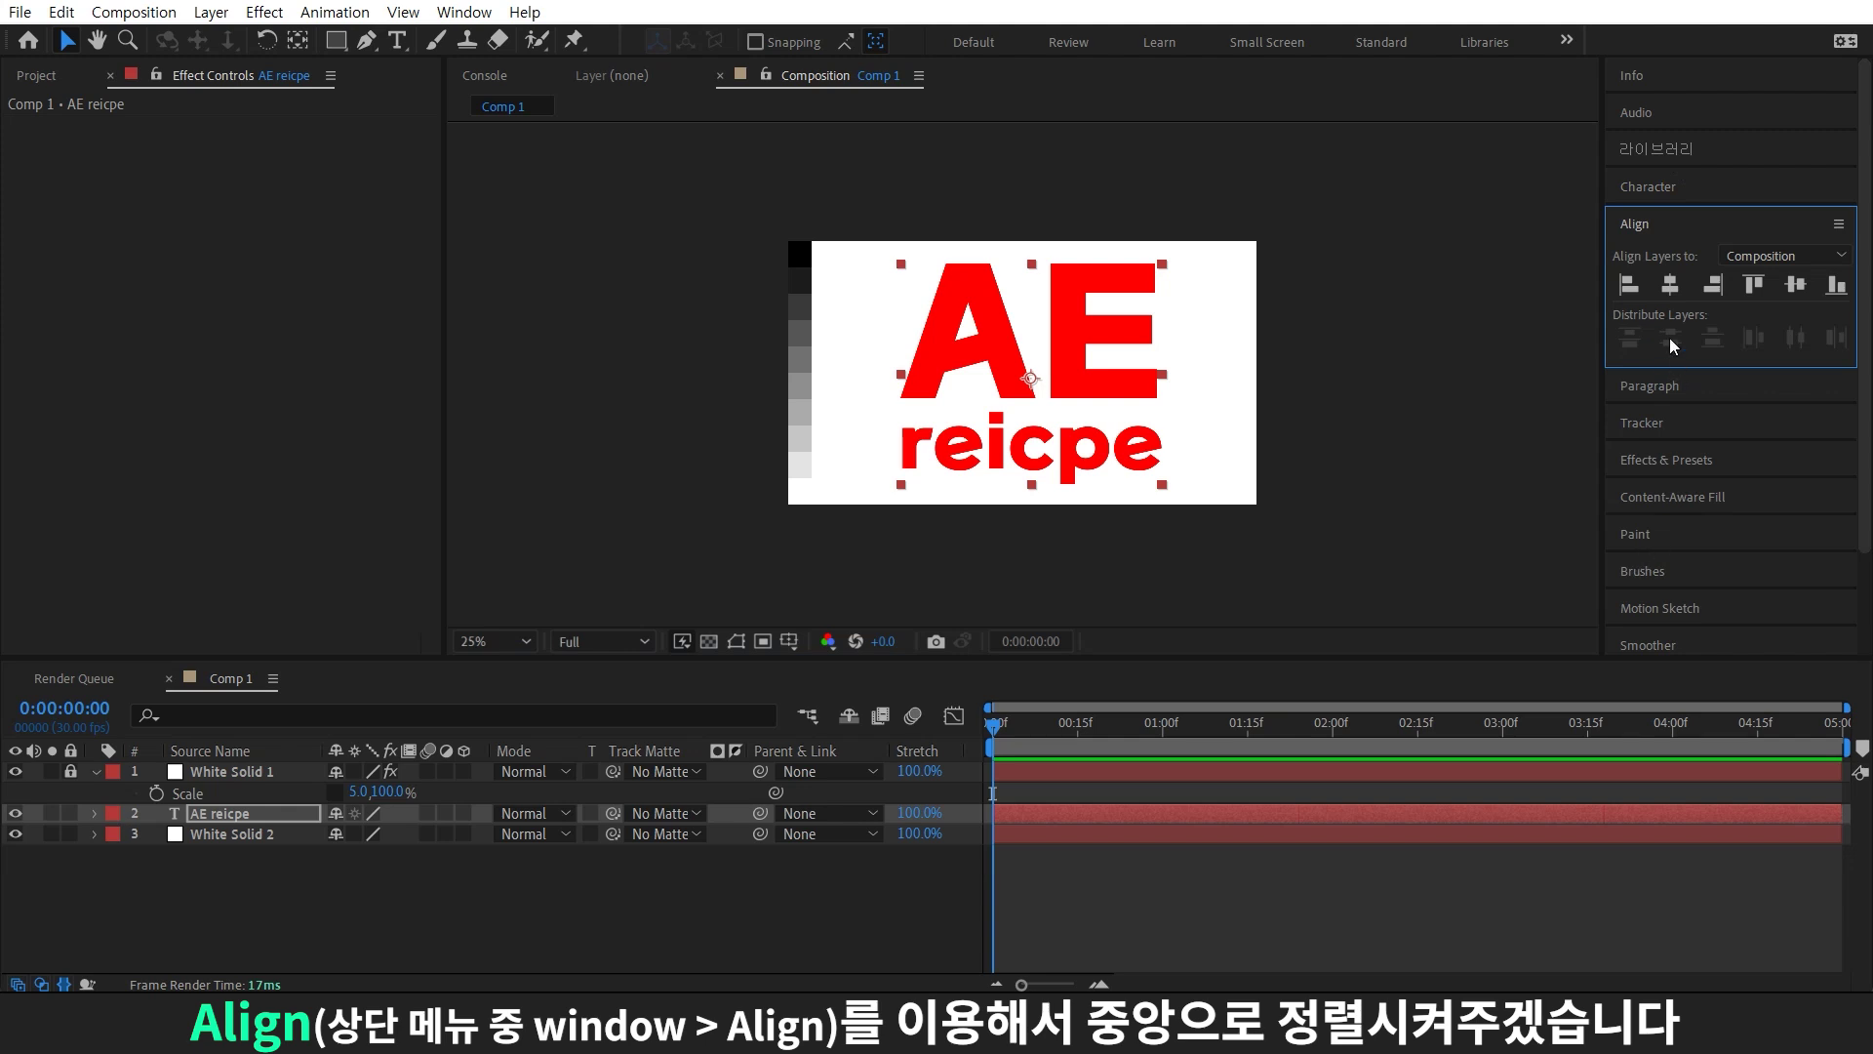
{"action": "left_click", "coordinate": [1668, 291]}
Scale the AE reicpe text layer to 90%
{"action": "key", "text": "s"}
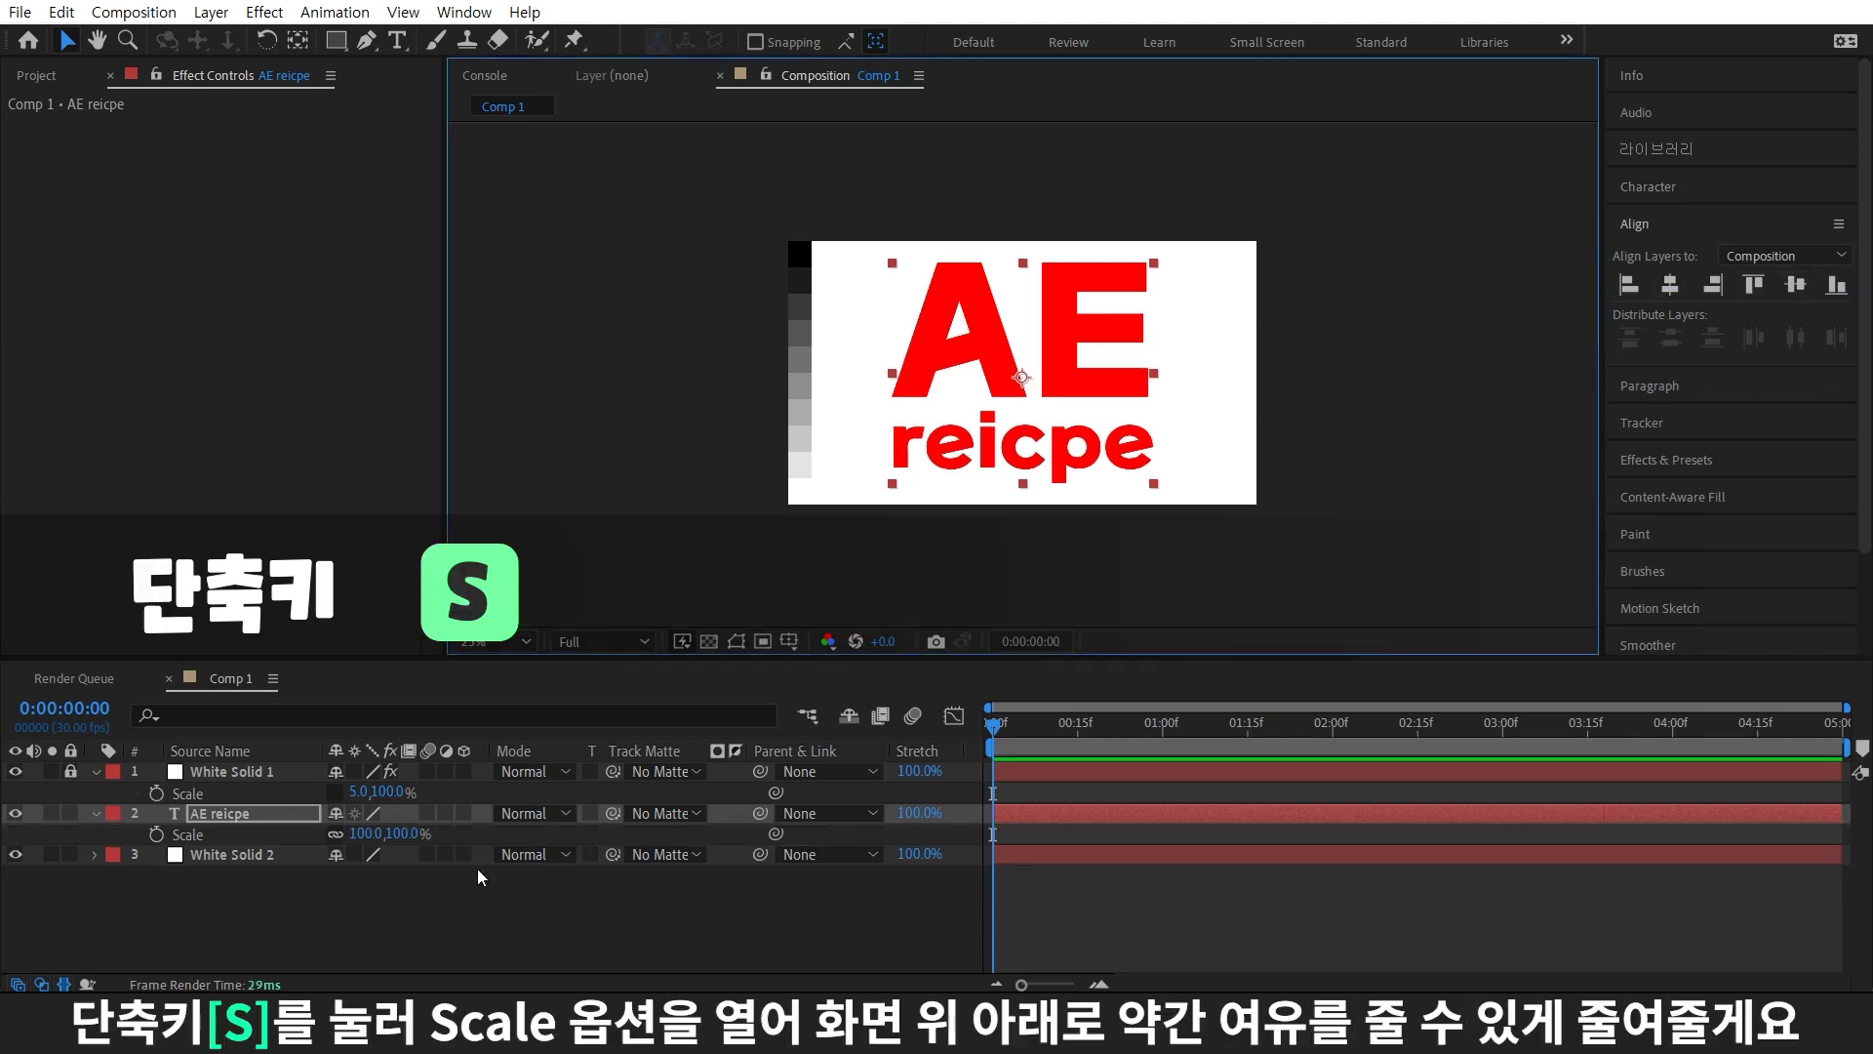
{"action": "left_click", "coordinate": [400, 835]}
{"action": "type", "text": "90"}
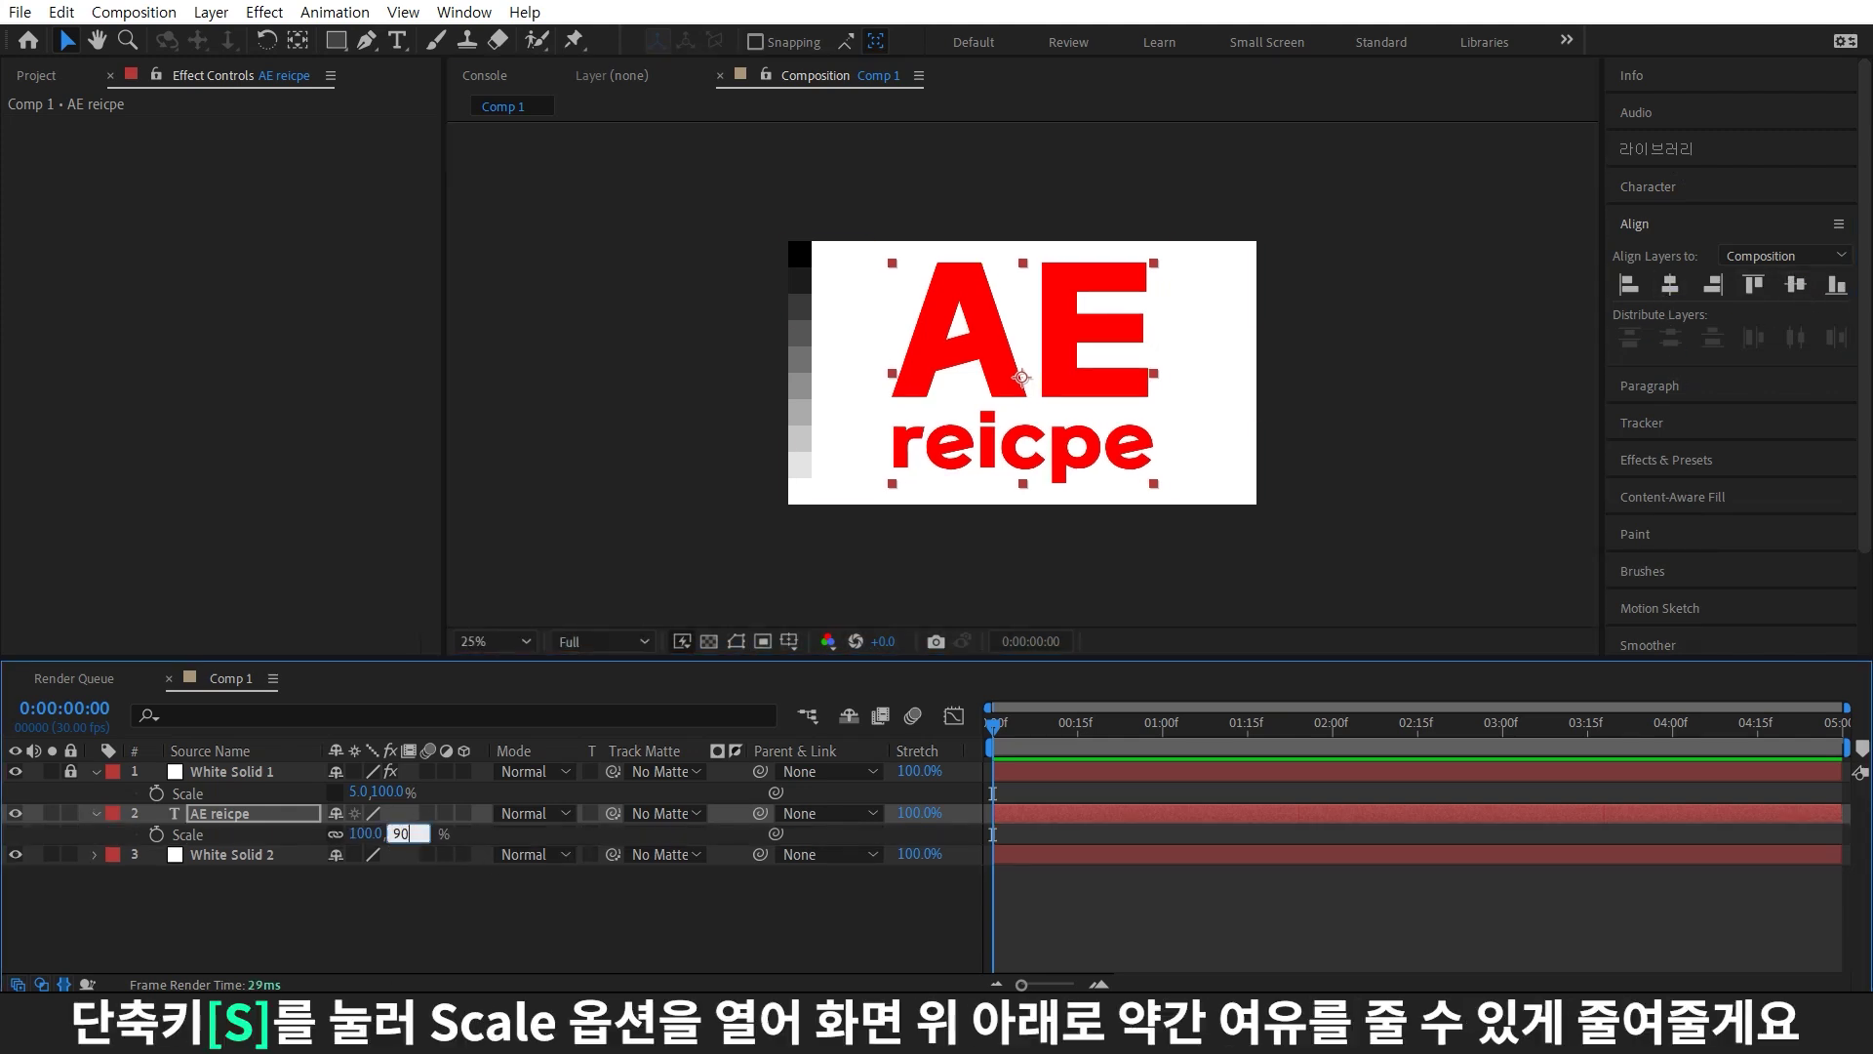
{"action": "key", "text": "Return"}
{"action": "left_click", "coordinate": [1336, 908]}
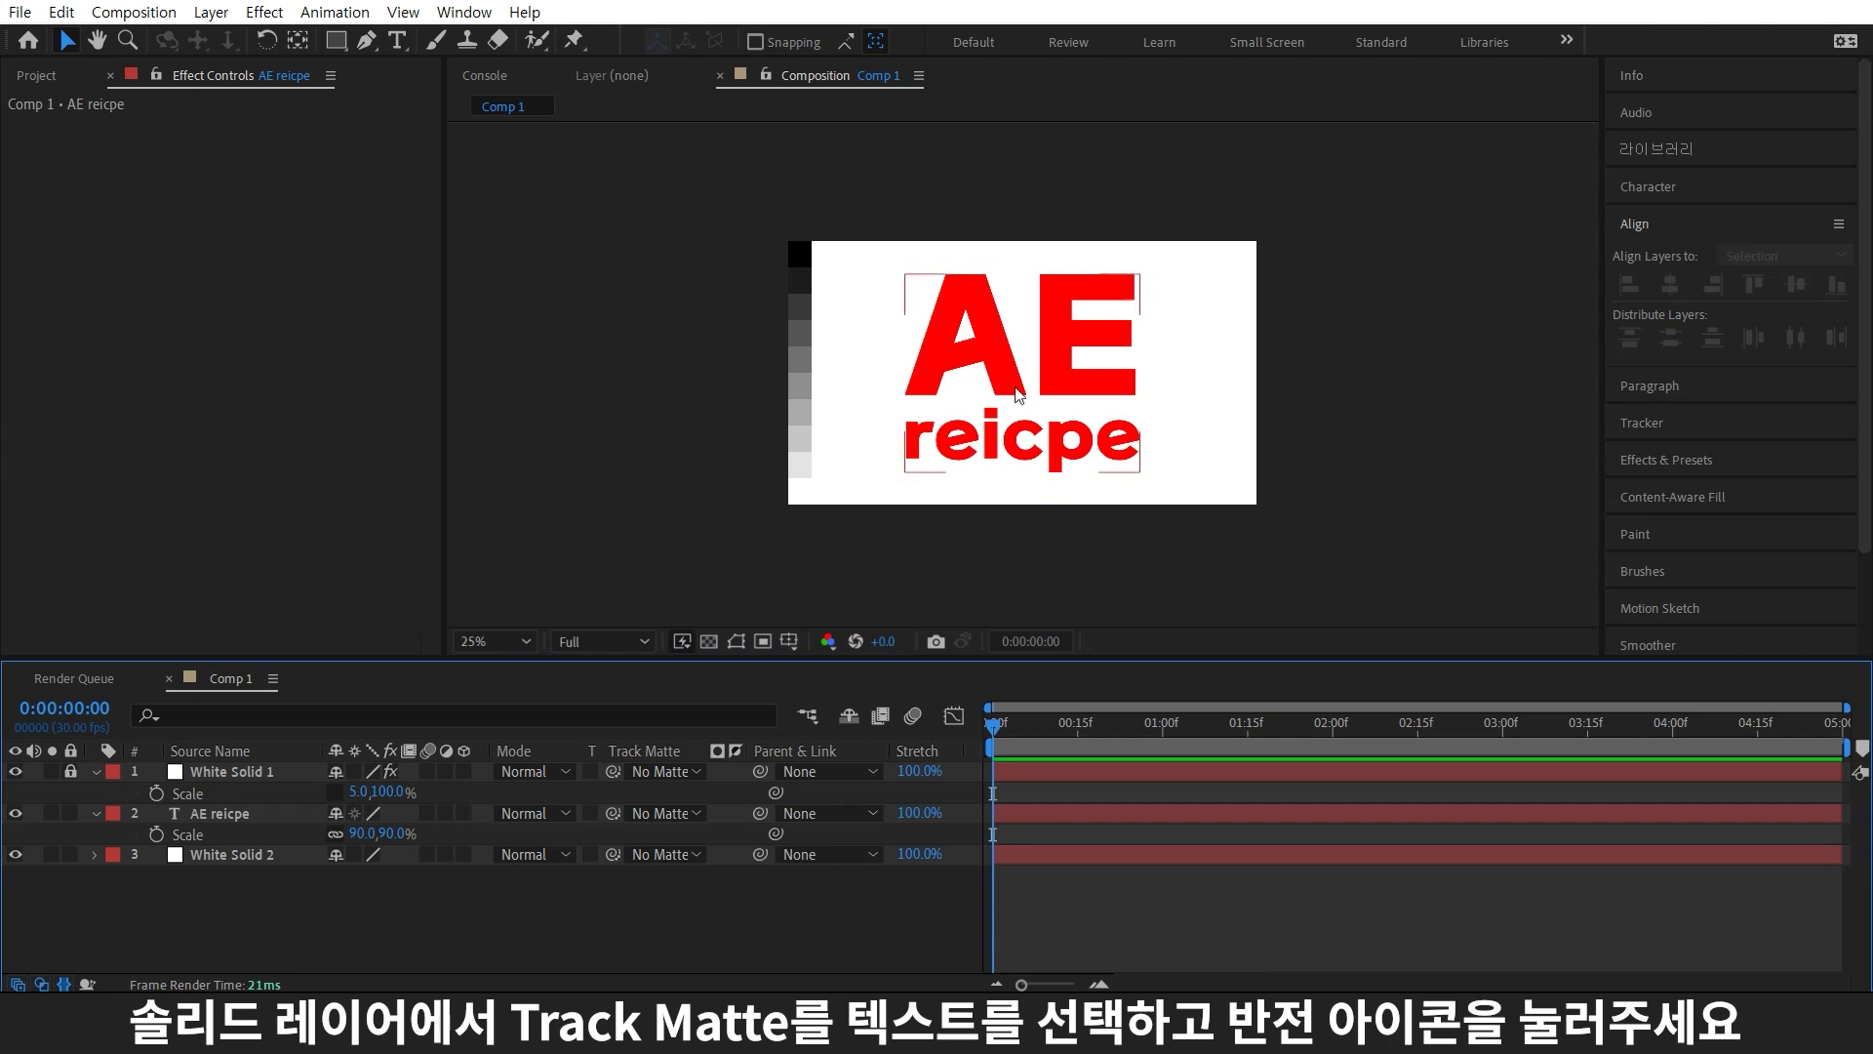
Set White Solid 2's track matte to AE reicpe and invert it
{"action": "left_click", "coordinate": [292, 865]}
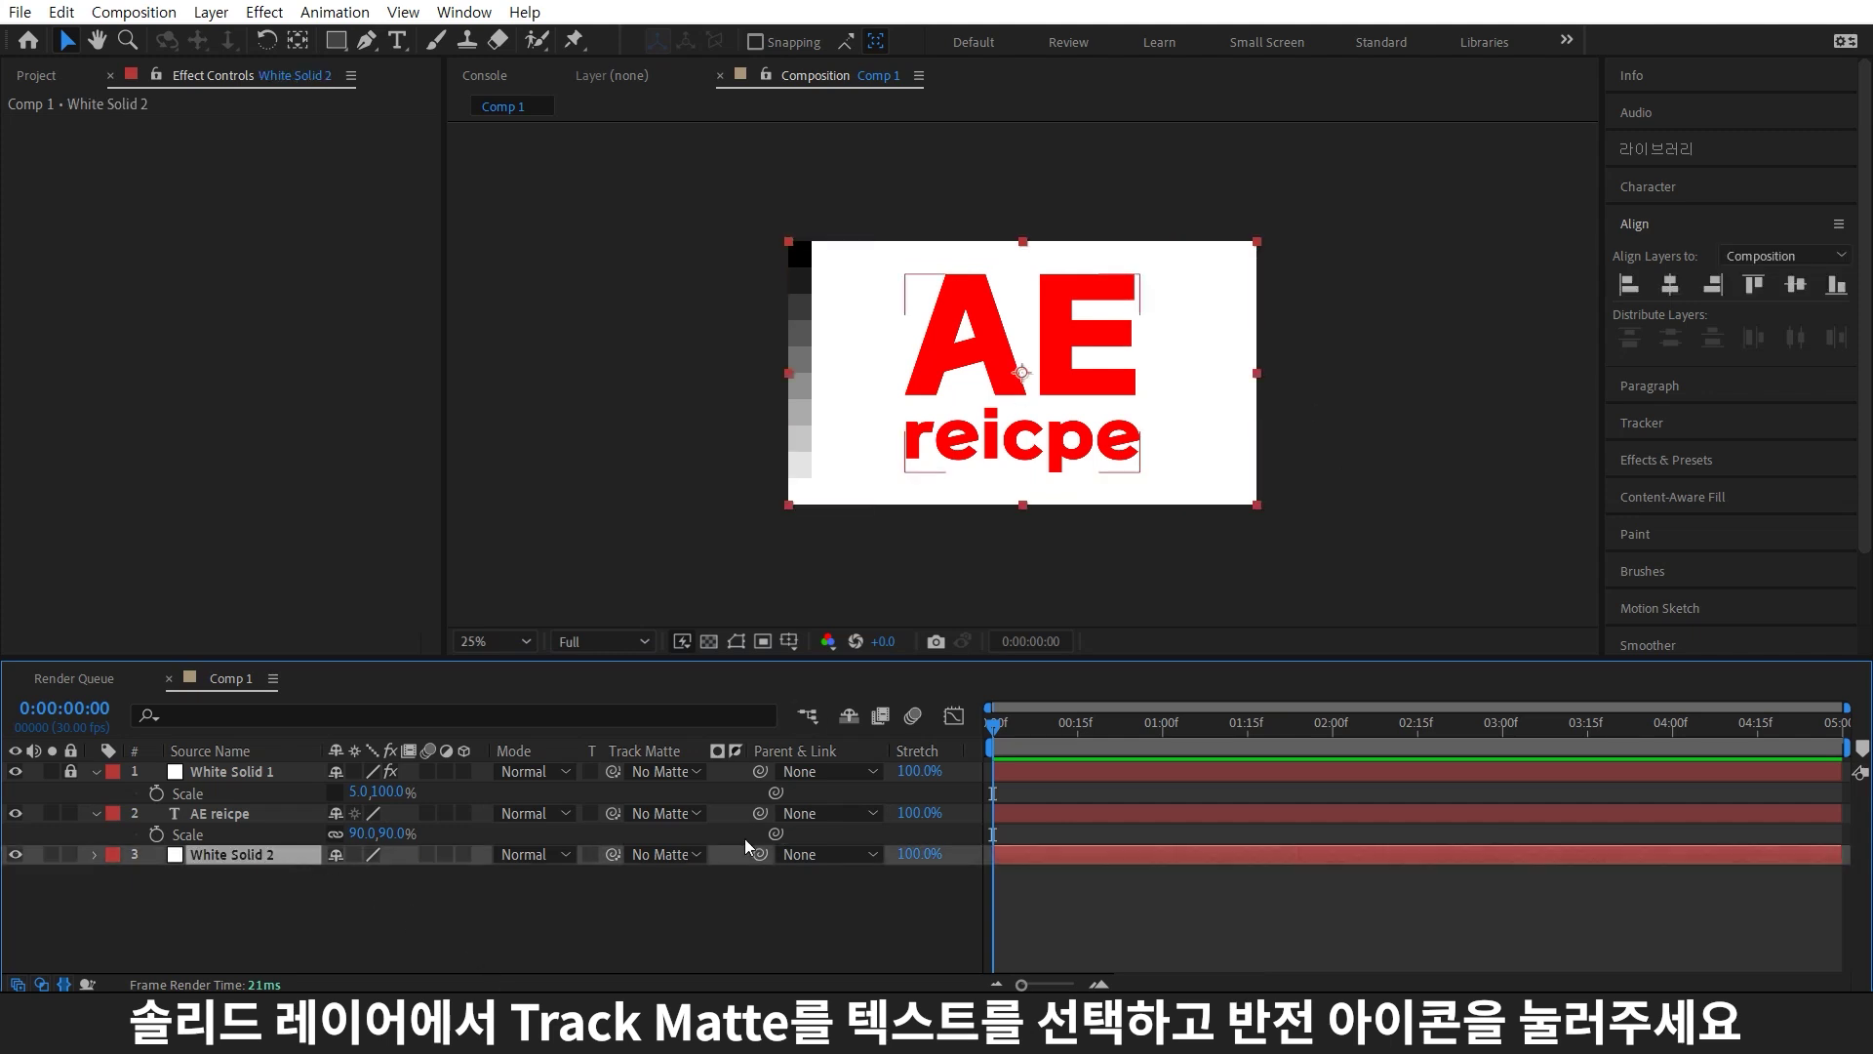
{"action": "left_click_drag", "start_coordinate": [615, 859], "coordinate": [595, 818]}
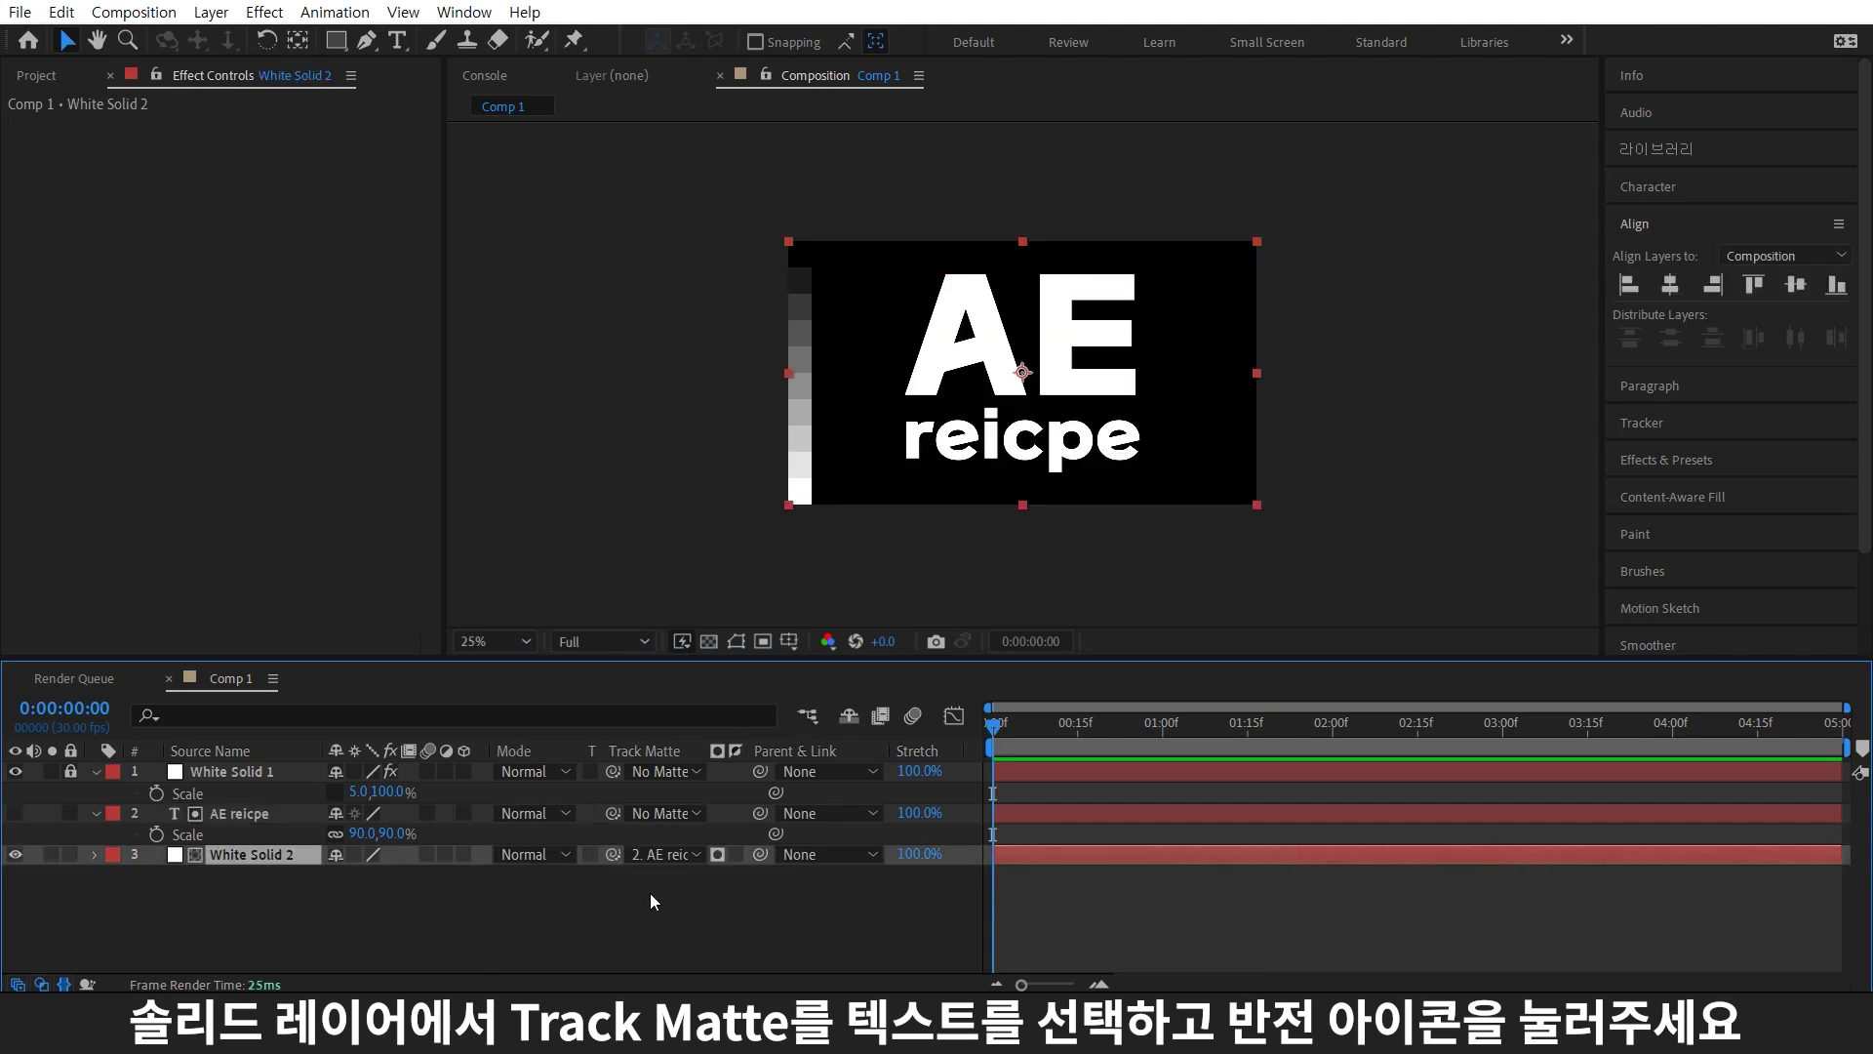
{"action": "left_click", "coordinate": [722, 854]}
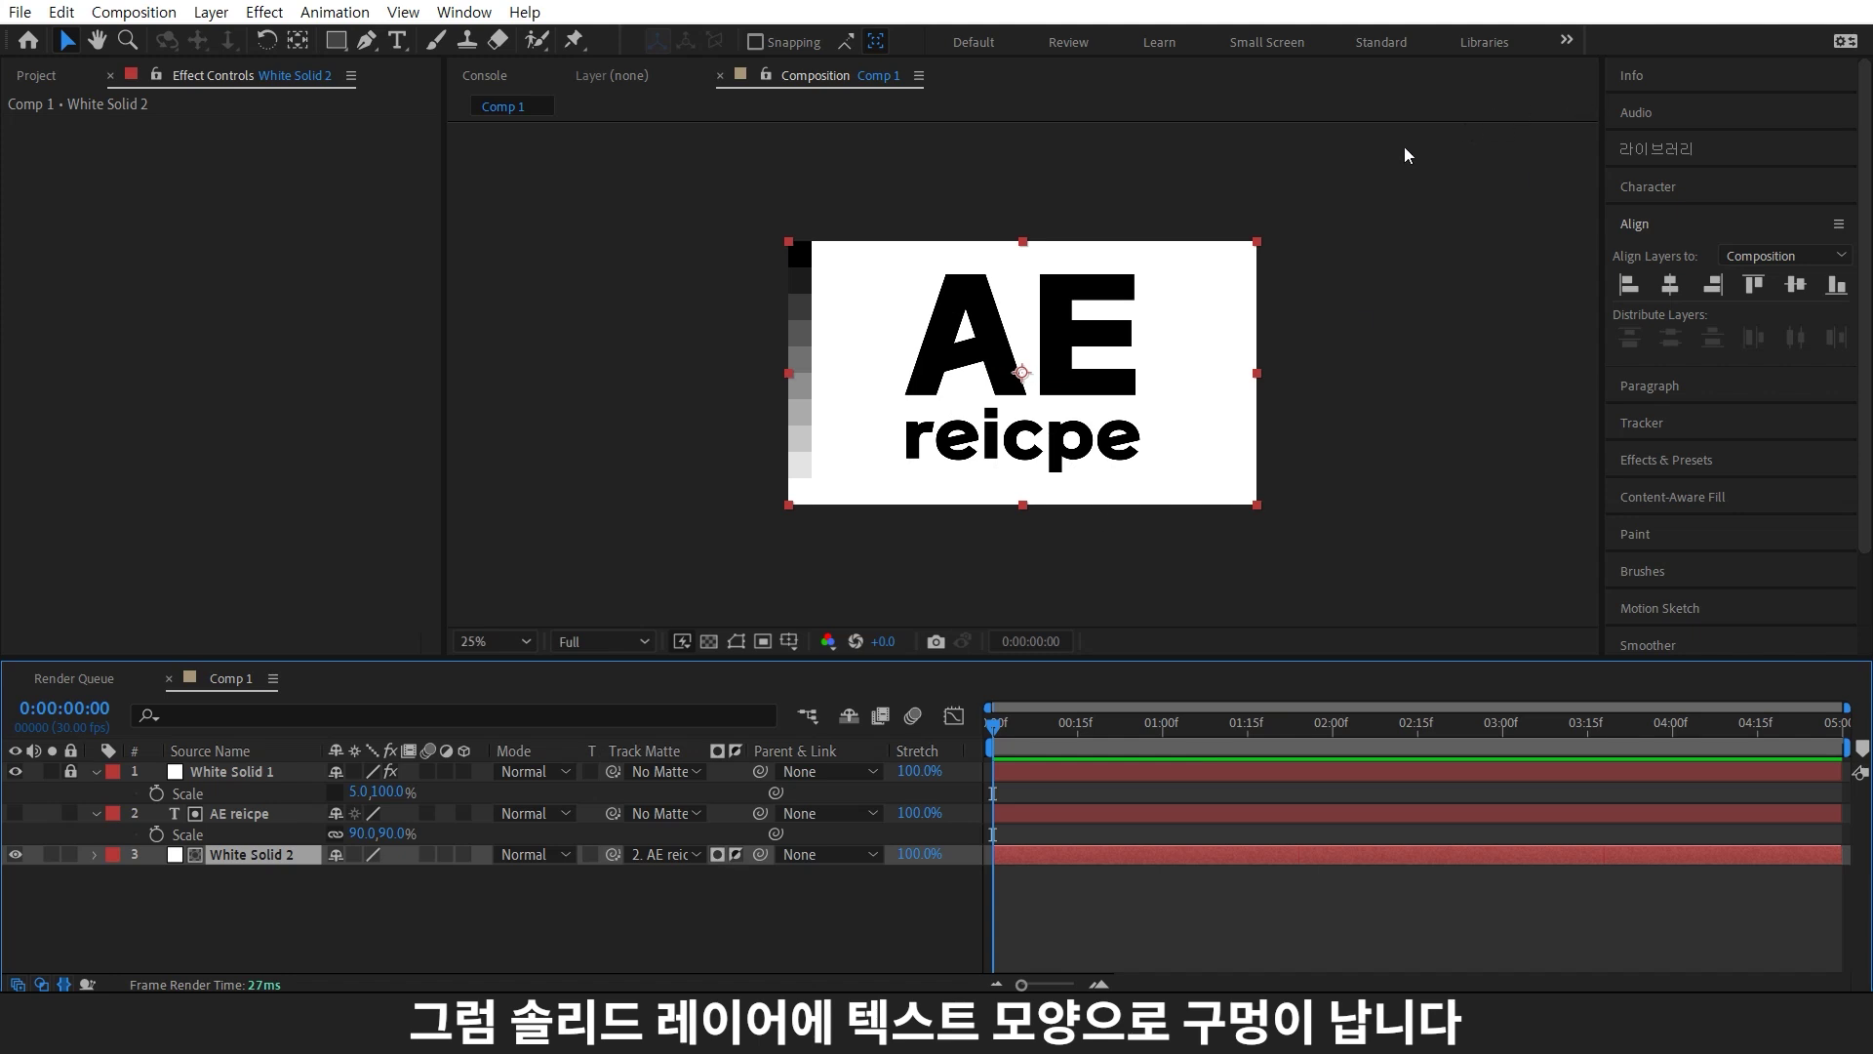
{"action": "left_click", "coordinate": [293, 813], "text": "ctrl"}
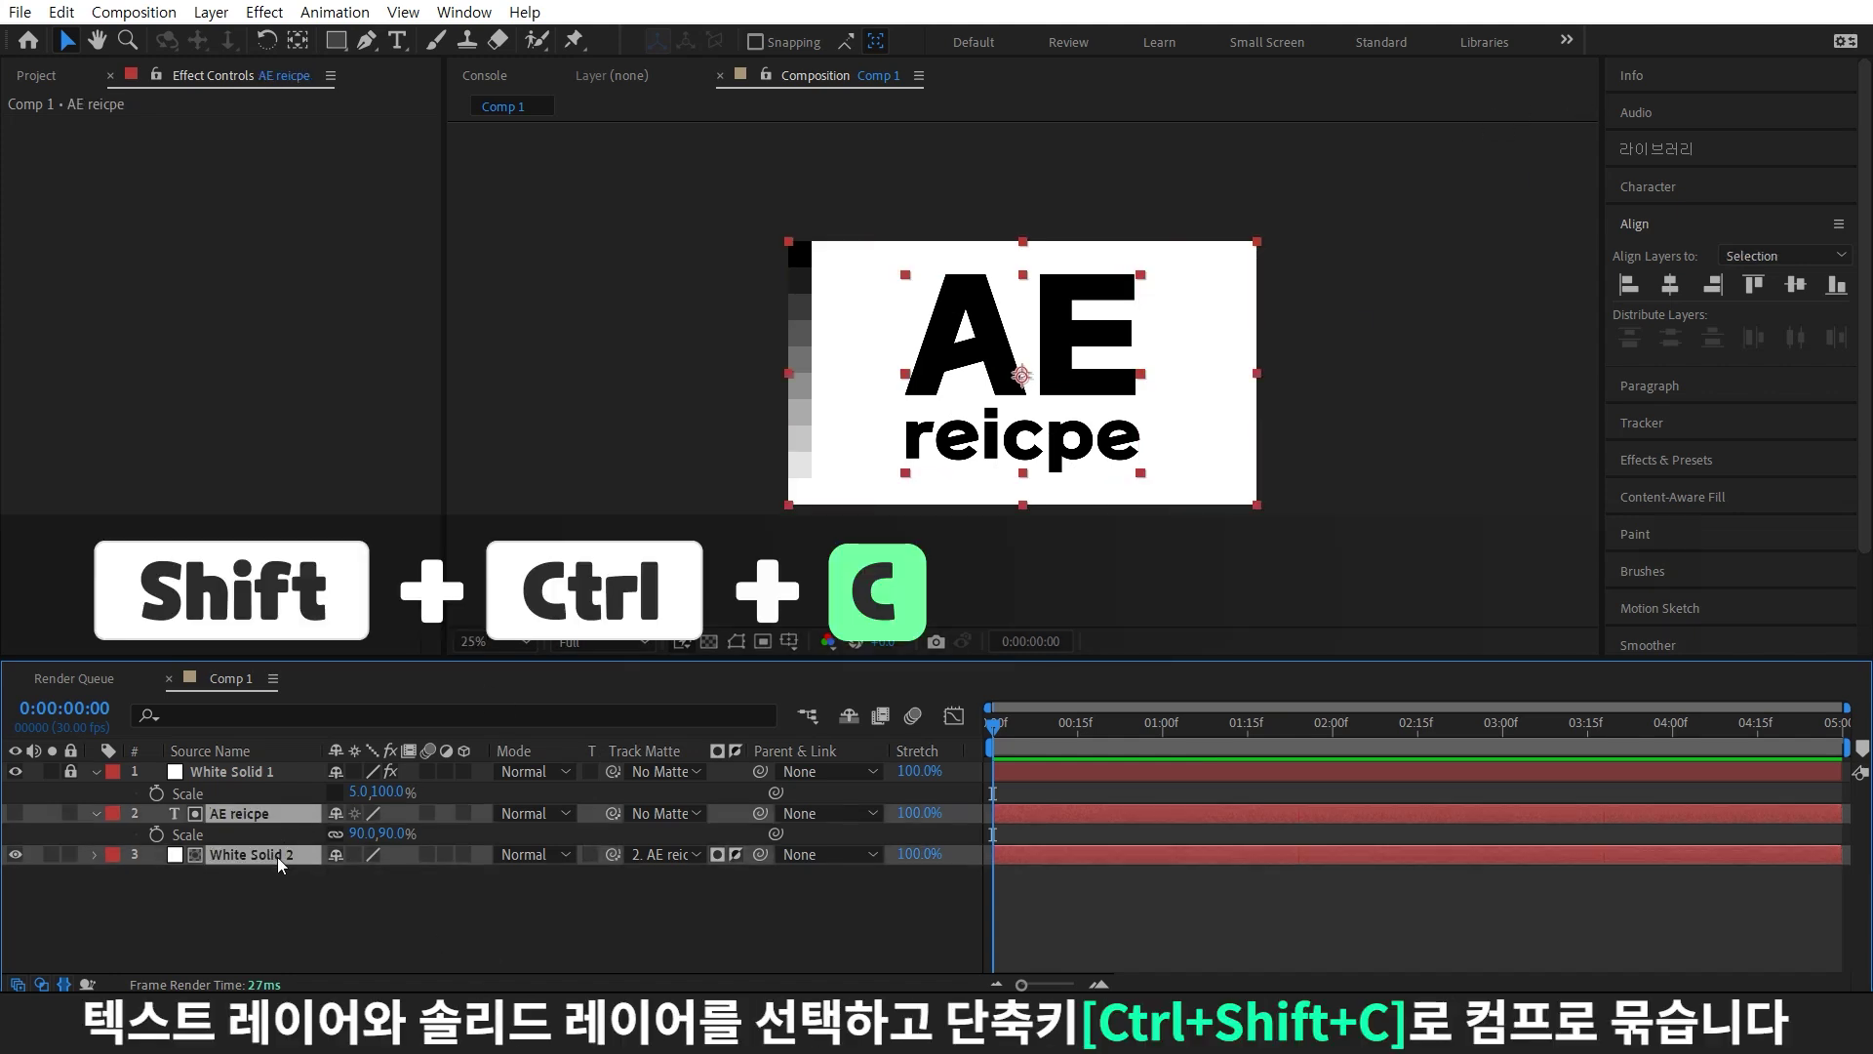
Pre-compose the text and solid into a 3D pre-comp named 'text'
{"action": "key", "text": "ctrl+shift+c"}
{"action": "type", "text": "text"}
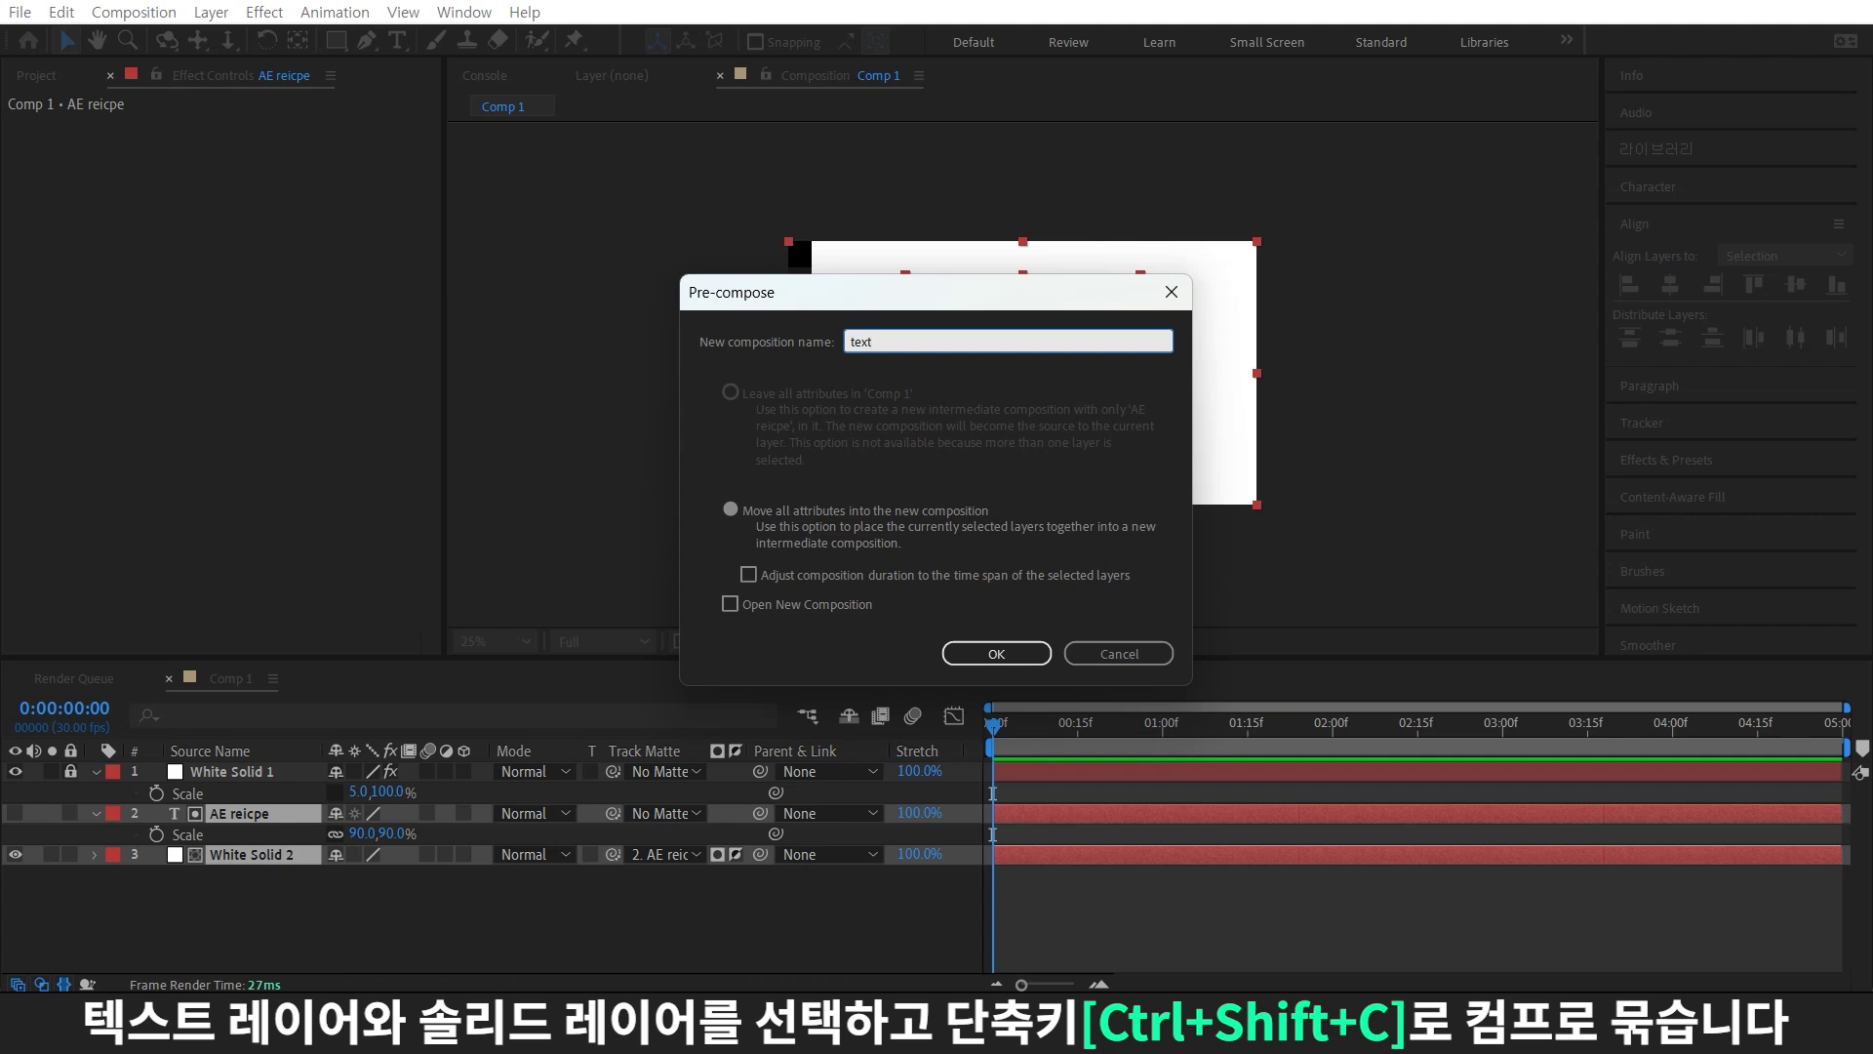
{"action": "key", "text": "Return"}
{"action": "left_click", "coordinate": [464, 813]}
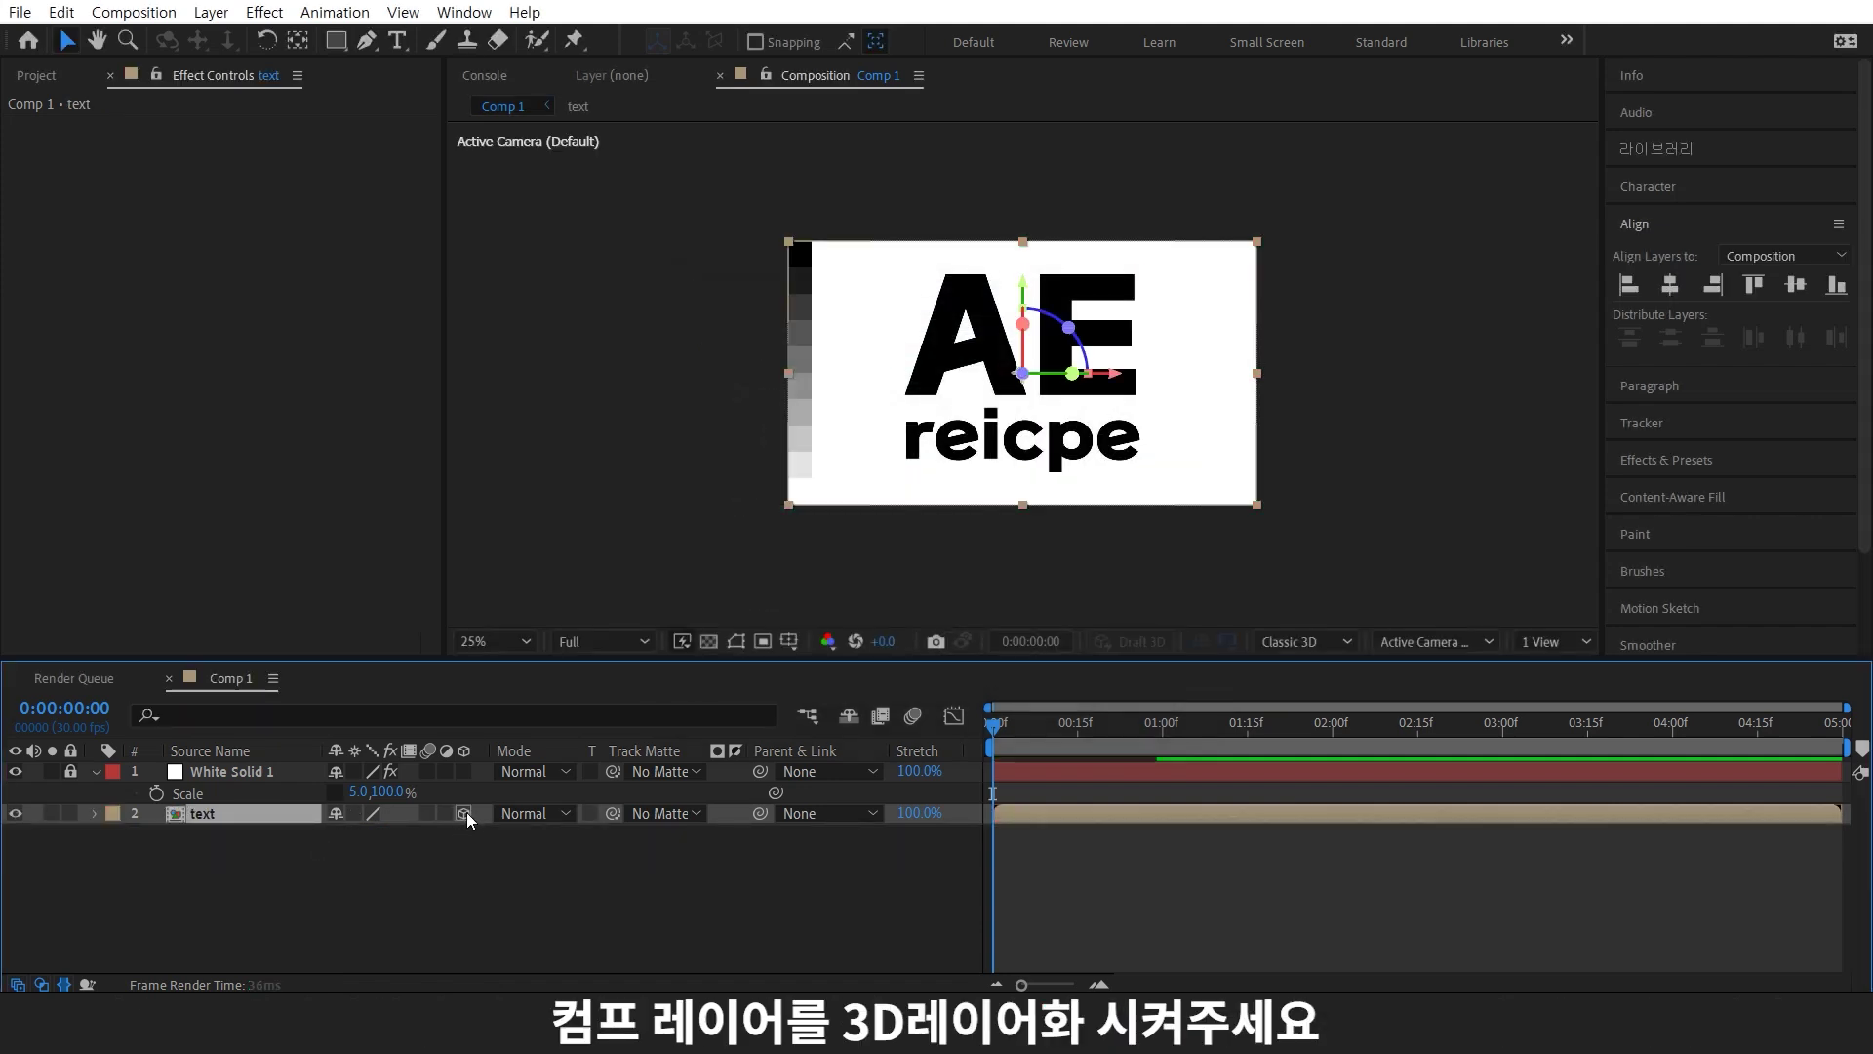
Apply the Fill effect to the 'text' pre-comp layer
{"action": "left_click", "coordinate": [1667, 459]}
{"action": "left_click", "coordinate": [1610, 444]}
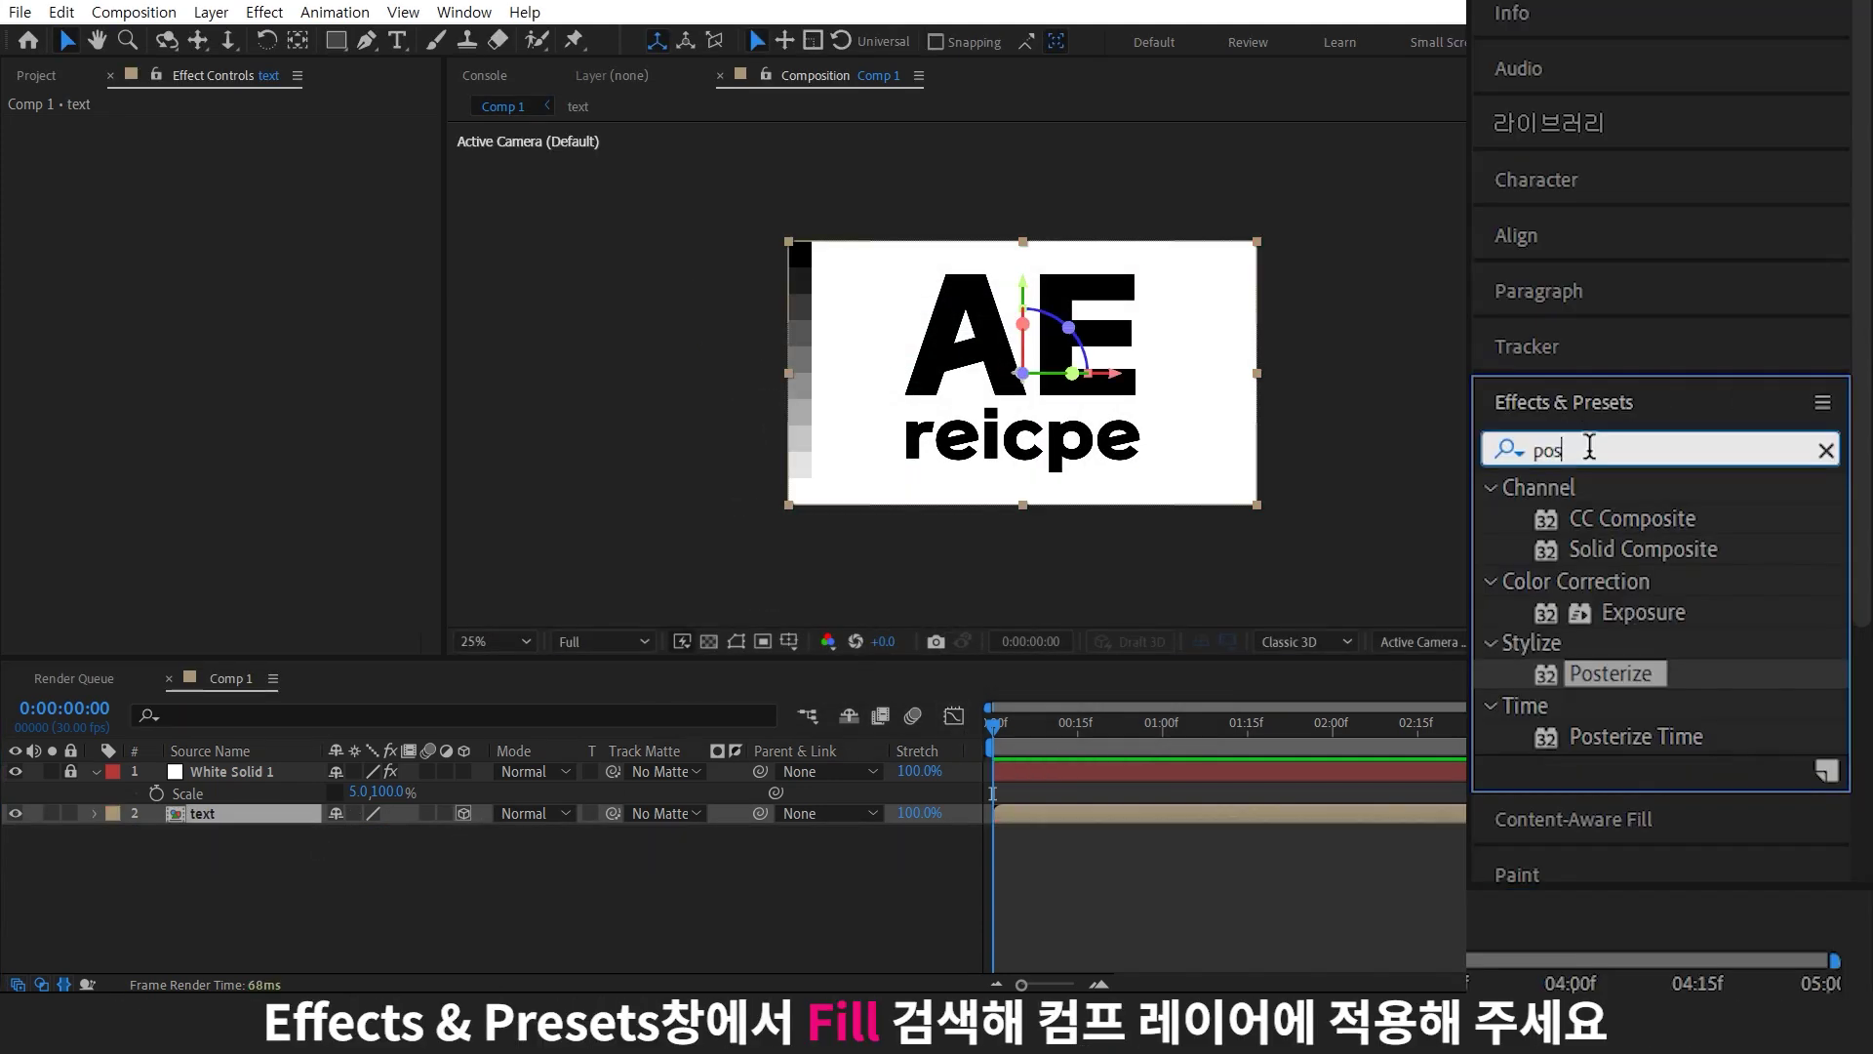
{"action": "type", "text": "fill"}
{"action": "left_click_drag", "start_coordinate": [1614, 549], "coordinate": [307, 818]}
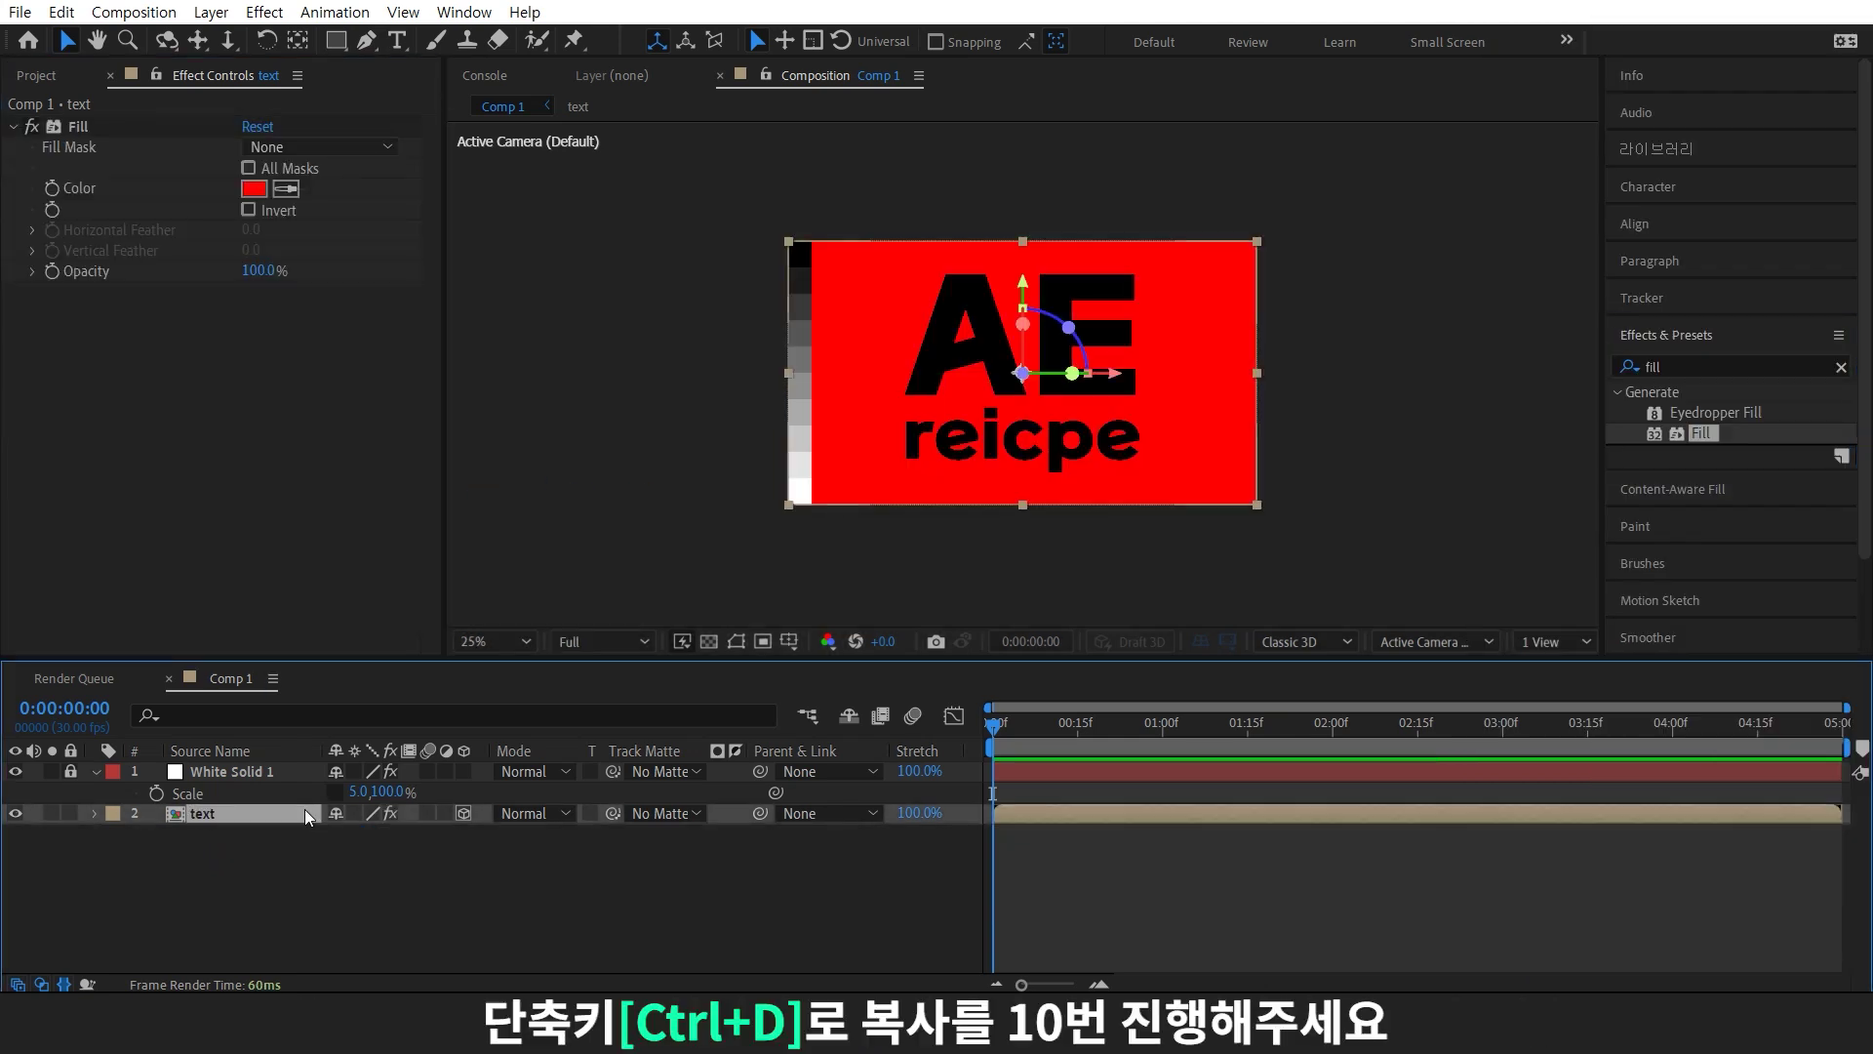
Duplicate the 'text' pre-comp into ten copies and reveal their Position properties
{"action": "key", "text": "ctrl+d"}
{"action": "key", "text": "ctrl+d"}
{"action": "key", "text": "ctrl+d"}
{"action": "key", "text": "ctrl+d"}
{"action": "key", "text": "ctrl+d"}
{"action": "key", "text": "ctrl+d"}
{"action": "key", "text": "ctrl+d"}
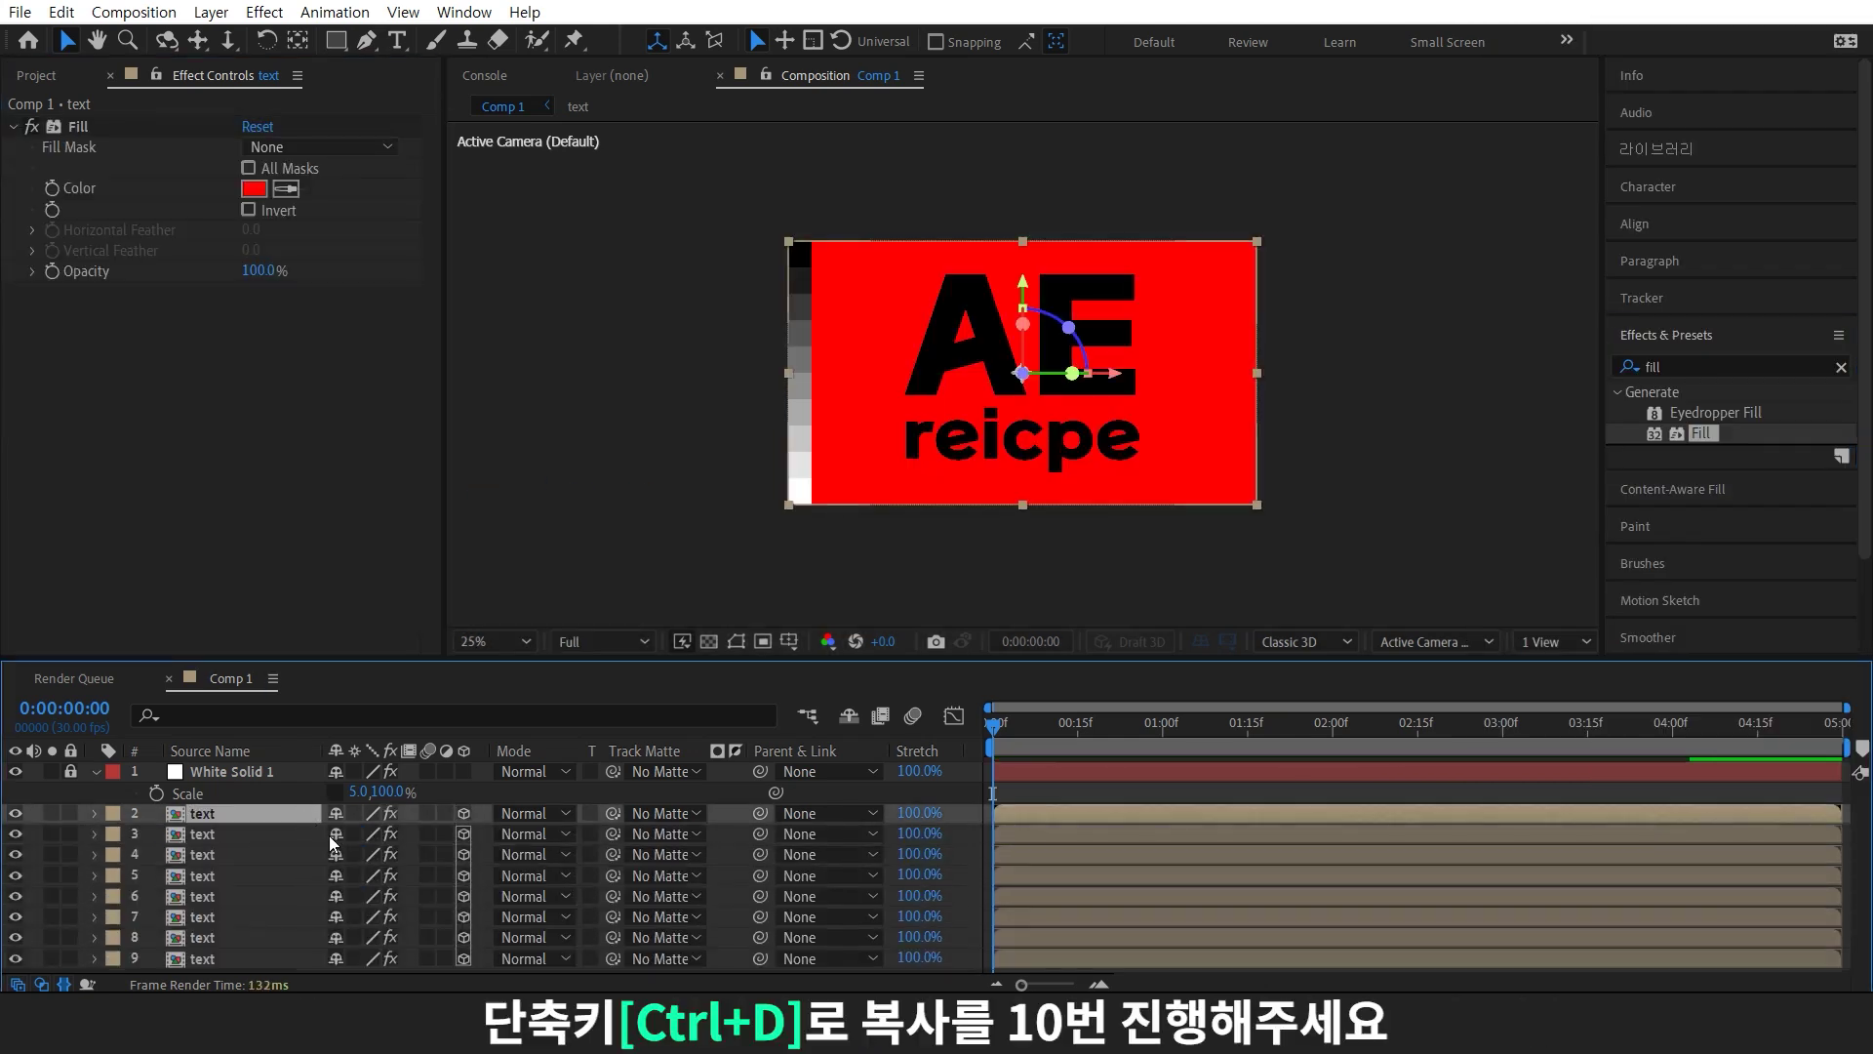
{"action": "key", "text": "ctrl+d"}
{"action": "scroll", "coordinate": [298, 847], "scroll_direction": "down", "scroll_amount": 1}
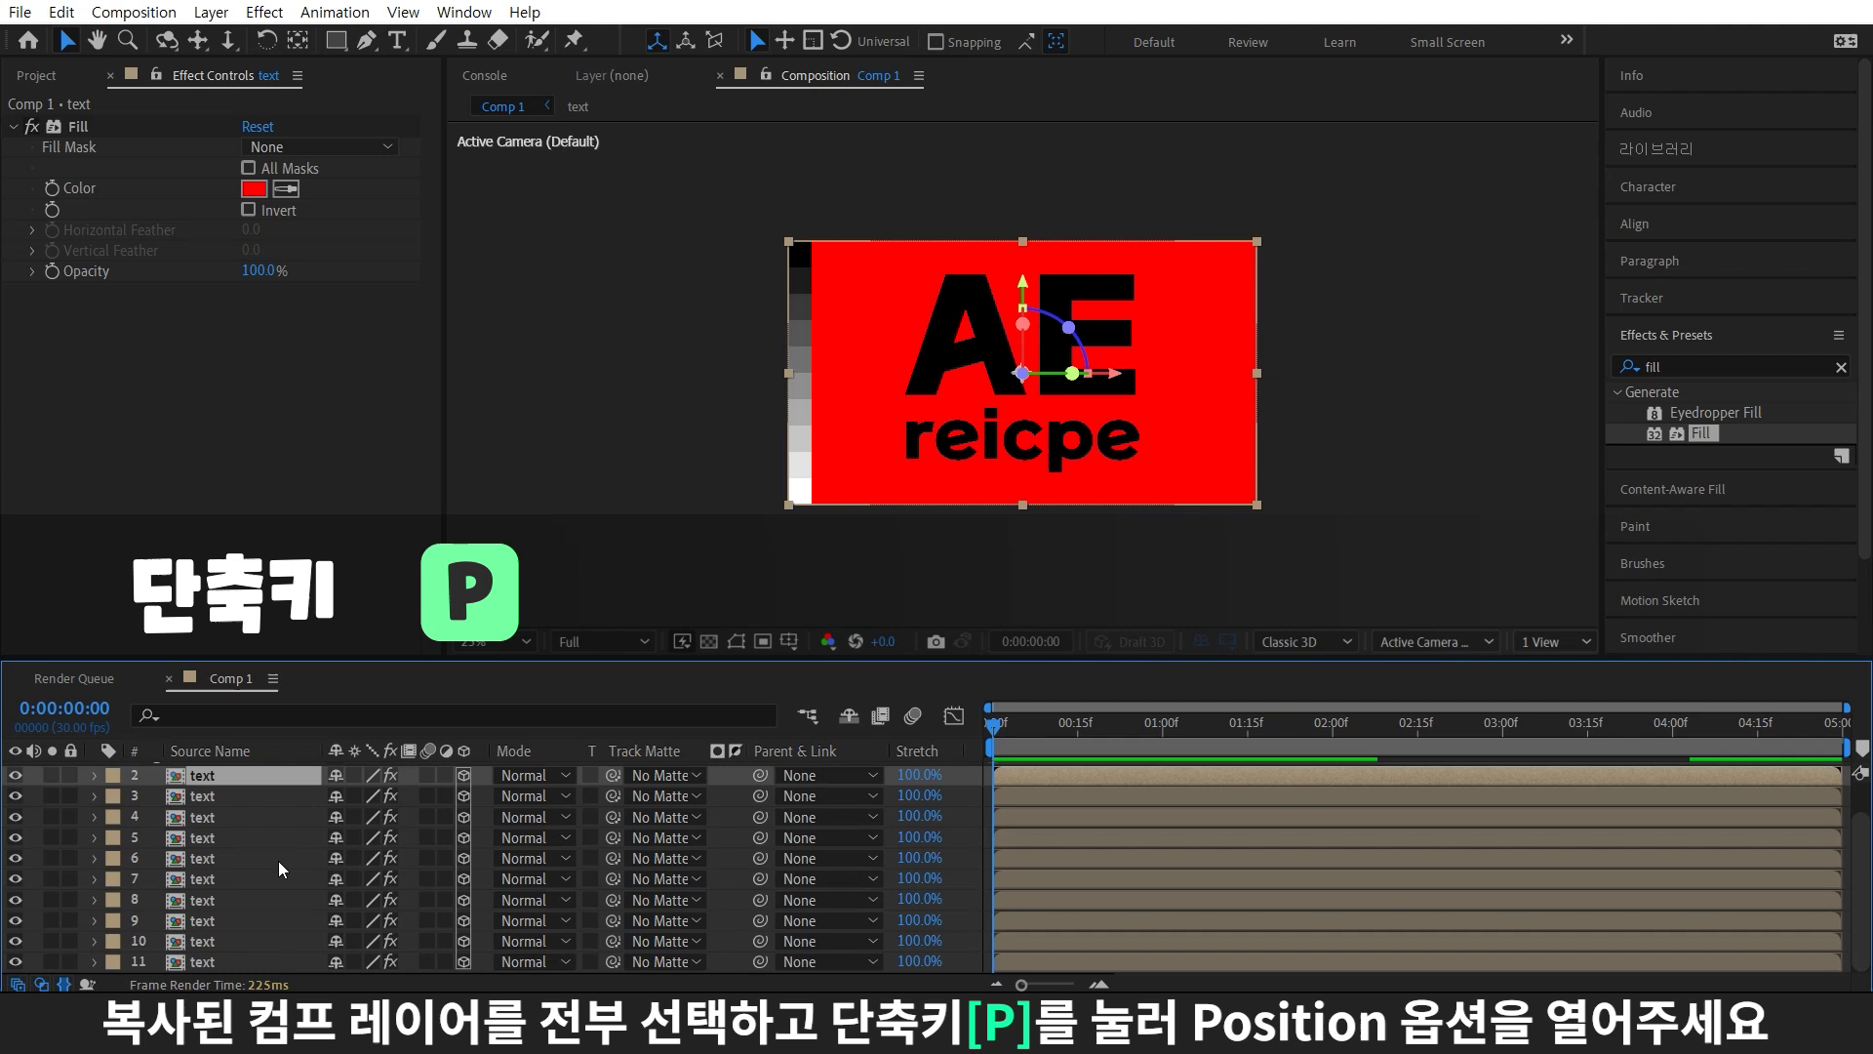
{"action": "left_click", "coordinate": [214, 953], "text": "shift"}
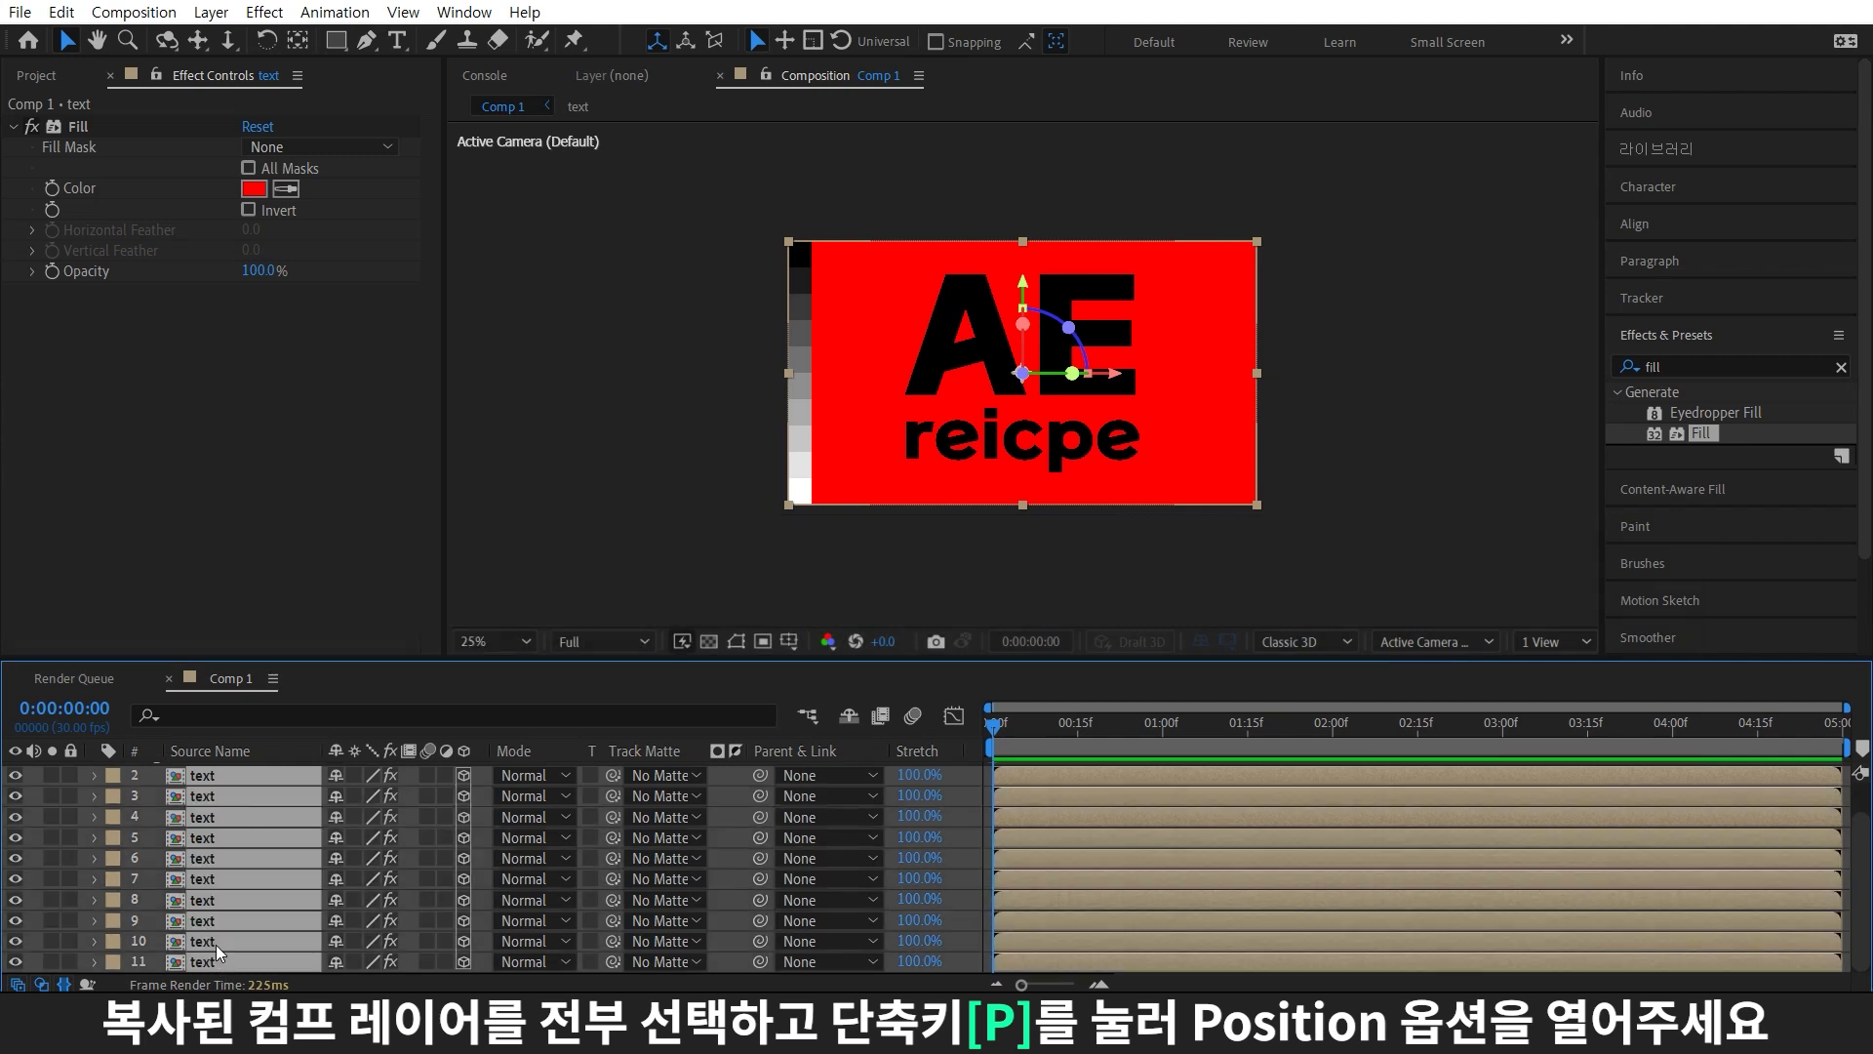
{"action": "key", "text": "p"}
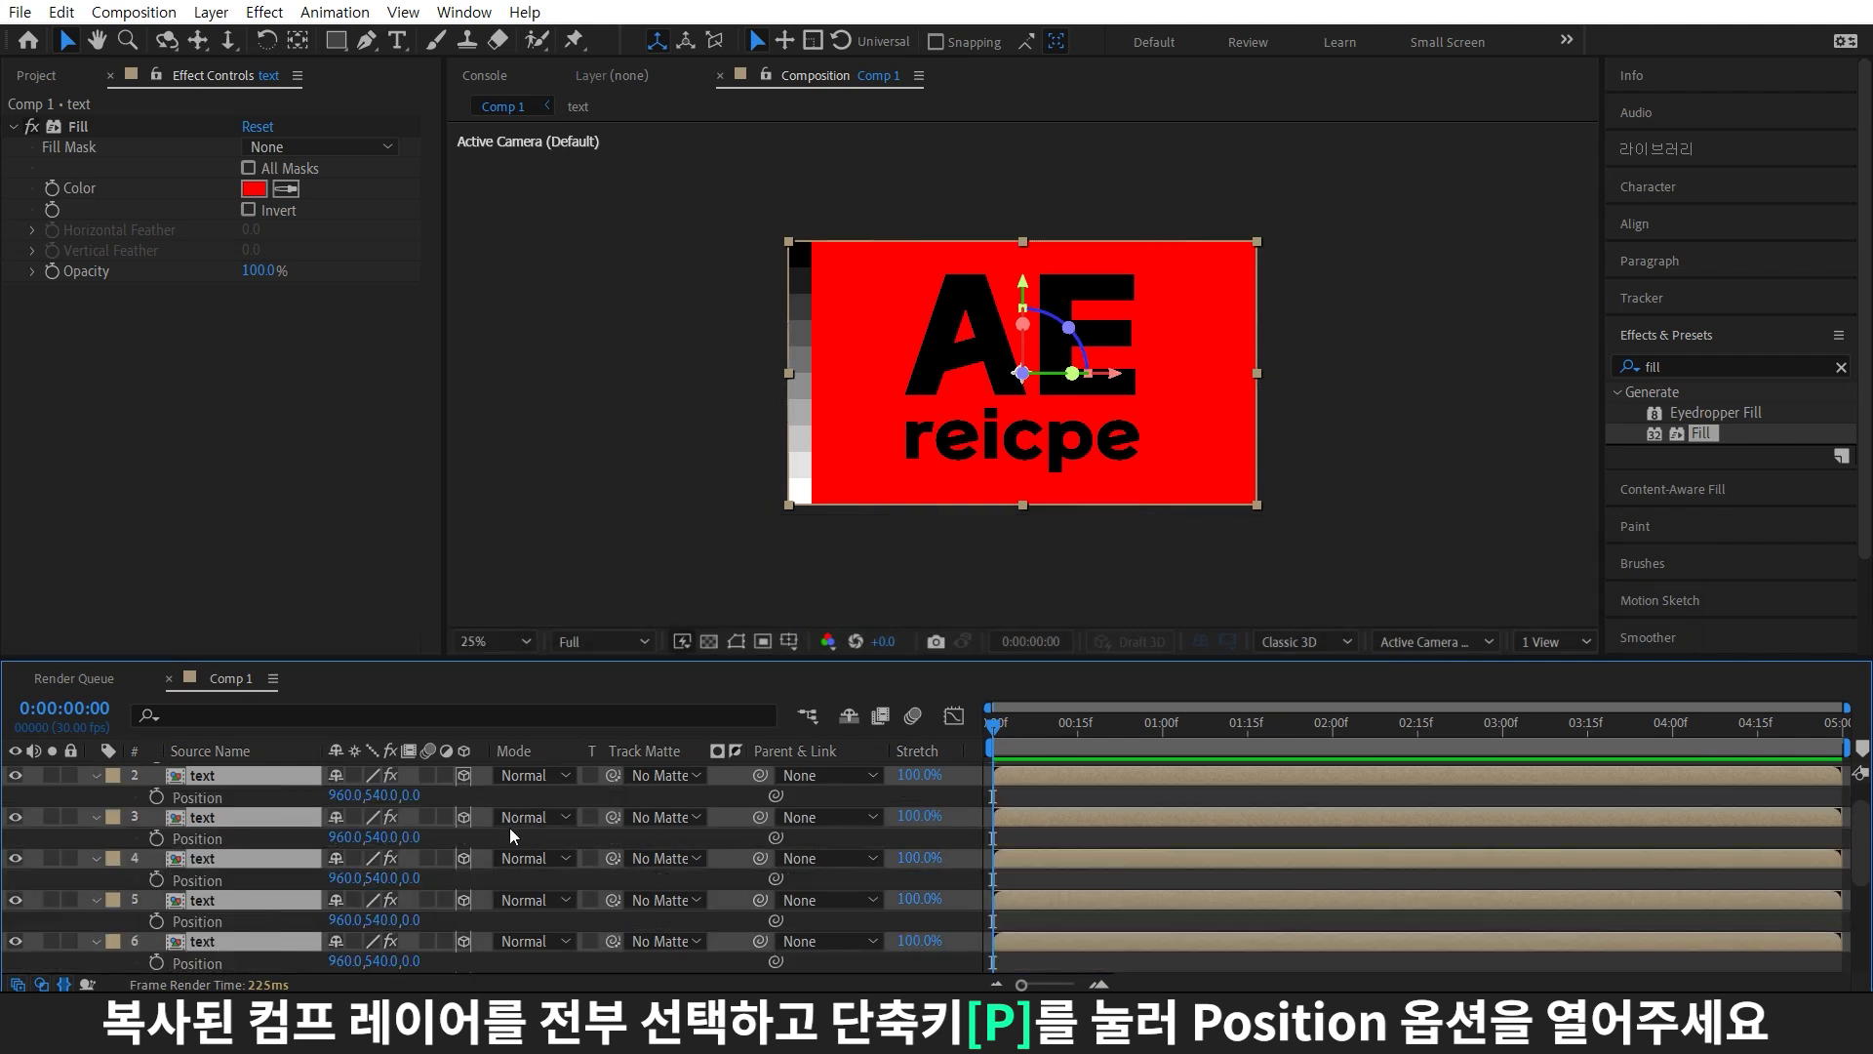
{"action": "key", "text": "F2"}
Step the copies' Z positions by 50, from 0 up to 450
{"action": "type", "text": "100"}
{"action": "key", "text": "Return"}
{"action": "left_click", "coordinate": [422, 832]}
{"action": "type", "text": "150"}
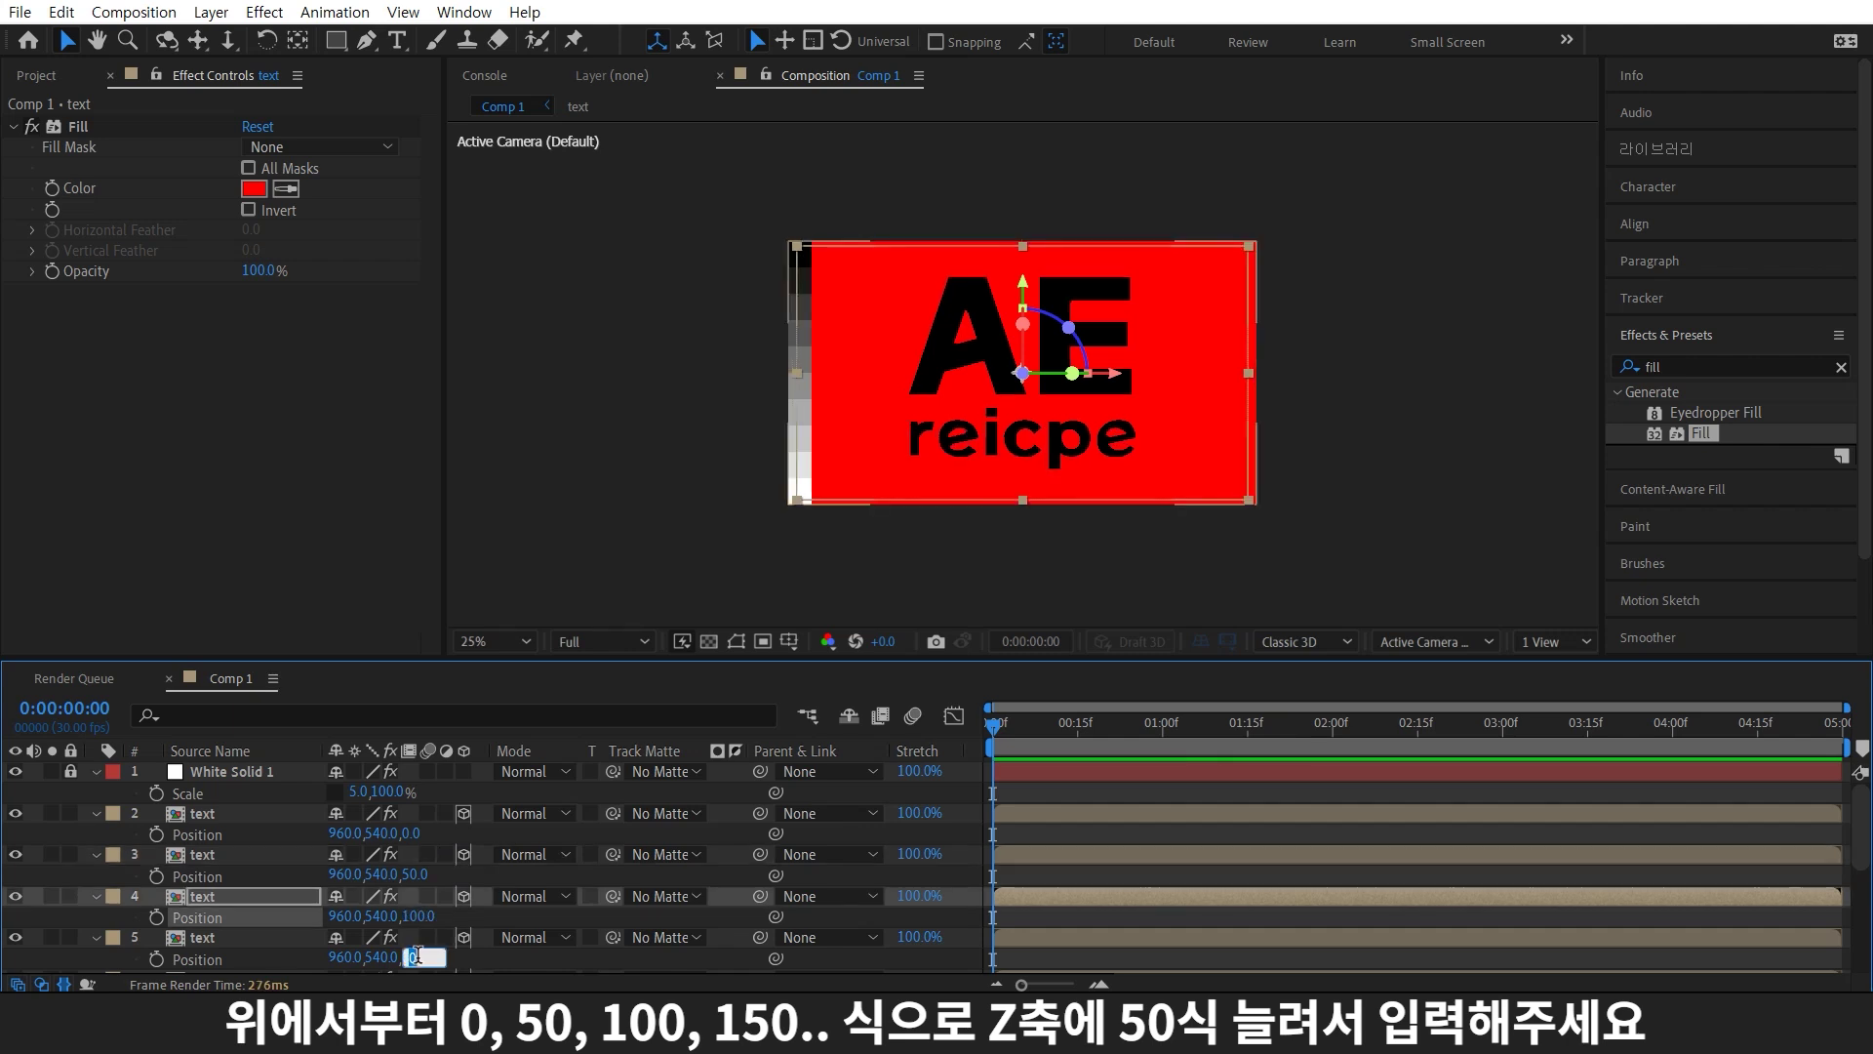
{"action": "key", "text": "Return"}
{"action": "left_click", "coordinate": [413, 875]}
{"action": "type", "text": "200"}
{"action": "left_click", "coordinate": [414, 876]}
{"action": "type", "text": "250"}
{"action": "left_click", "coordinate": [415, 877]}
{"action": "type", "text": "300"}
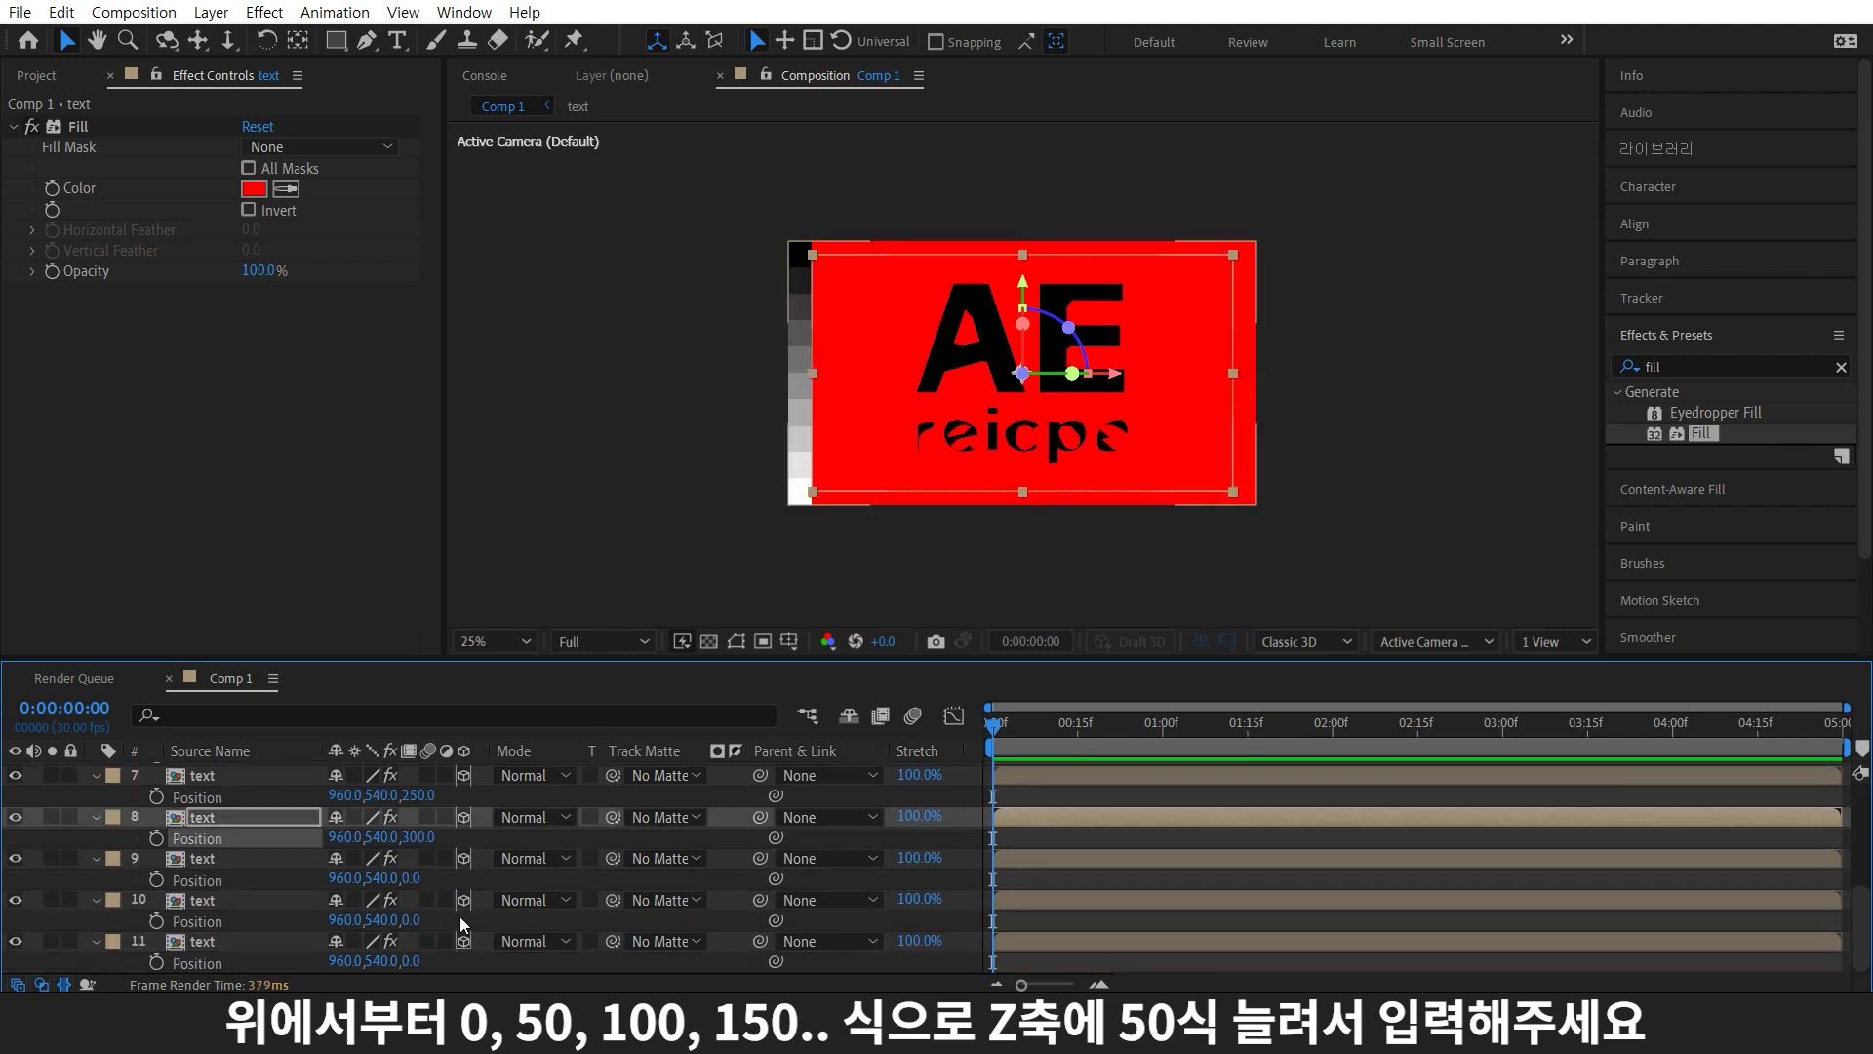
{"action": "left_click", "coordinate": [415, 919]}
{"action": "type", "text": "400"}
{"action": "left_click", "coordinate": [414, 961]}
{"action": "type", "text": "450"}
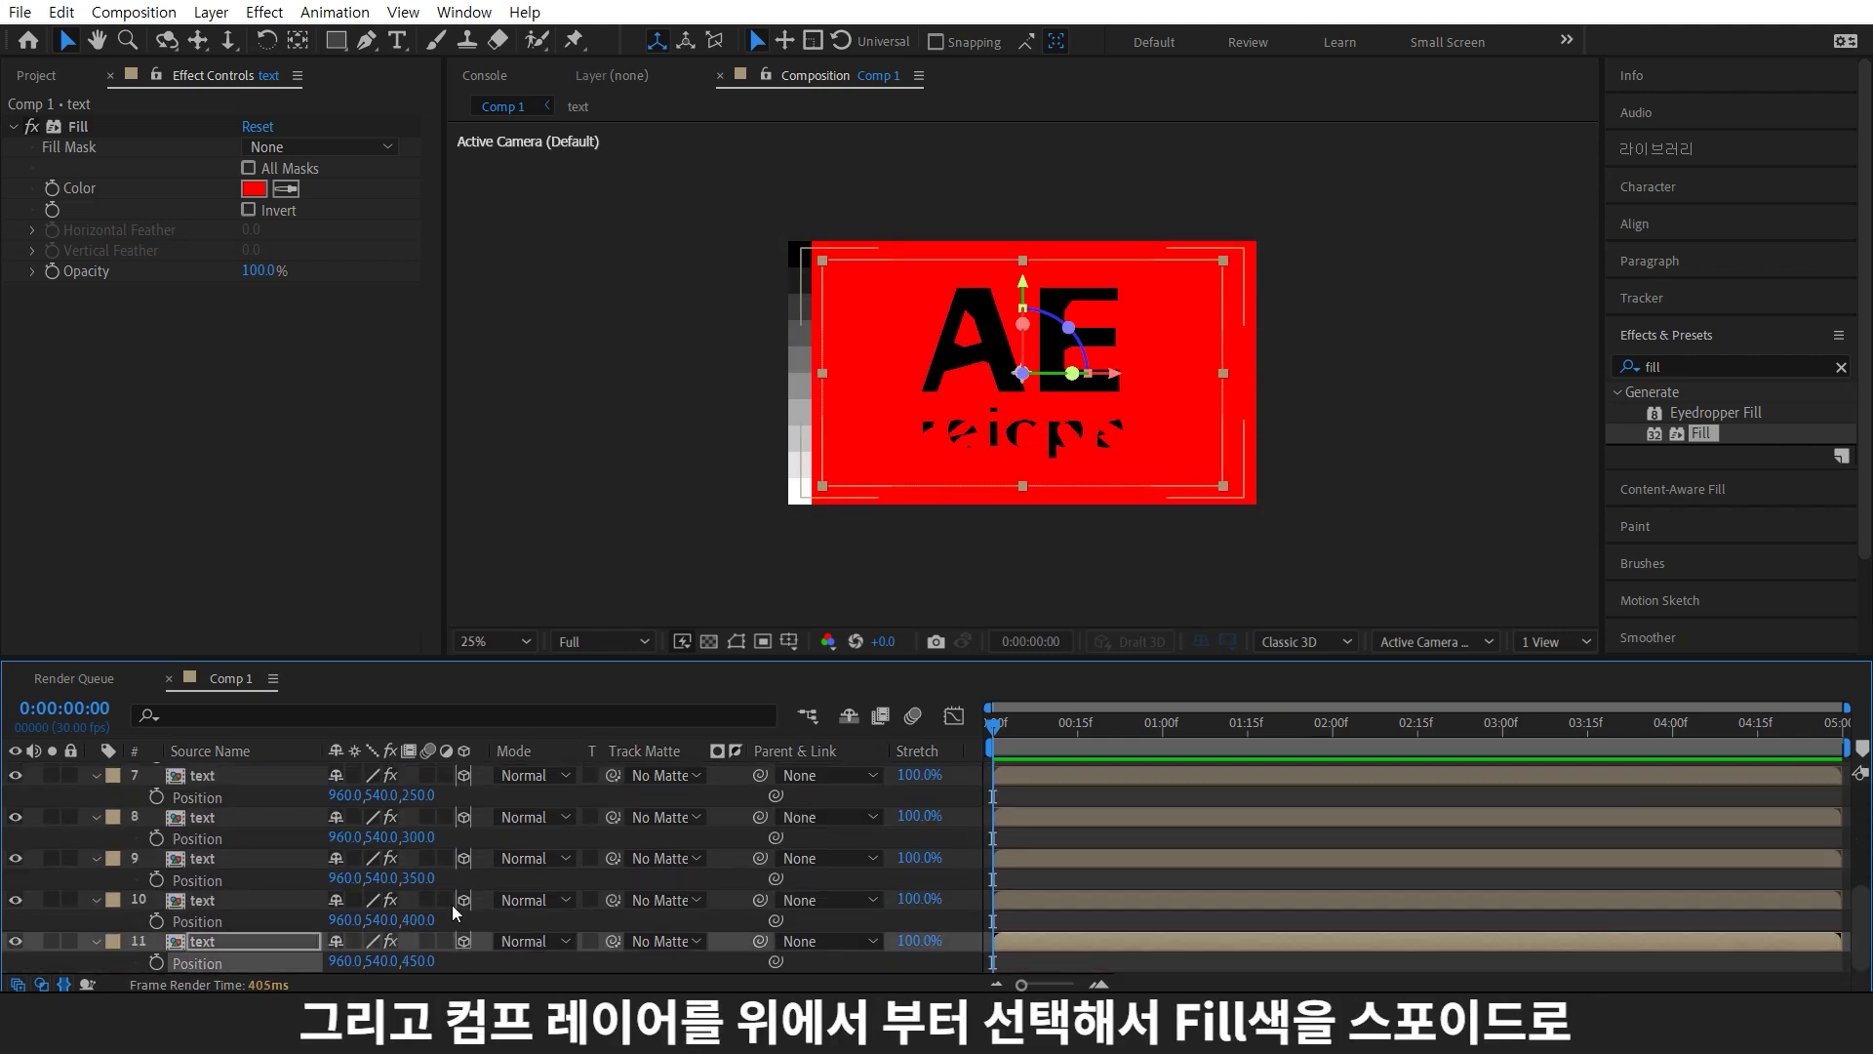
{"action": "scroll", "coordinate": [454, 912], "scroll_direction": "up", "scroll_amount": 5}
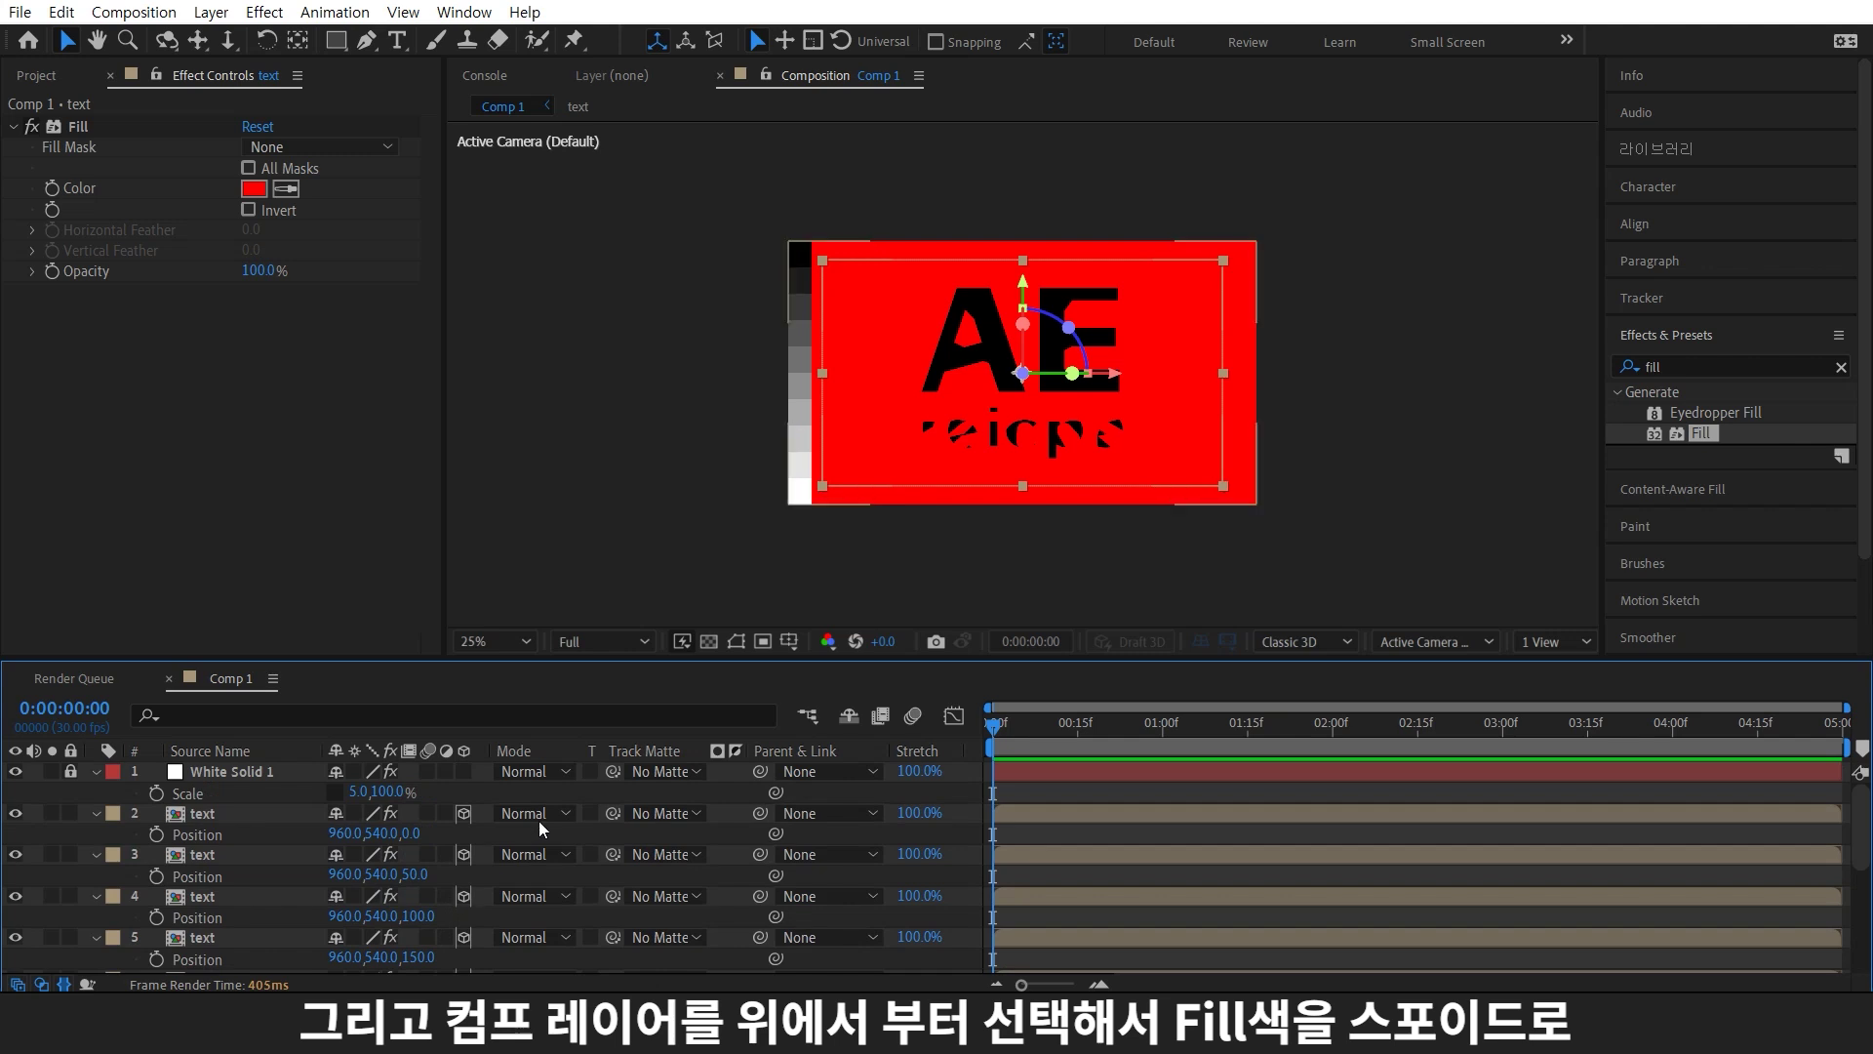
Sample successive greys from the gradient strip as Fill colours for the text copies
{"action": "left_click", "coordinate": [279, 817]}
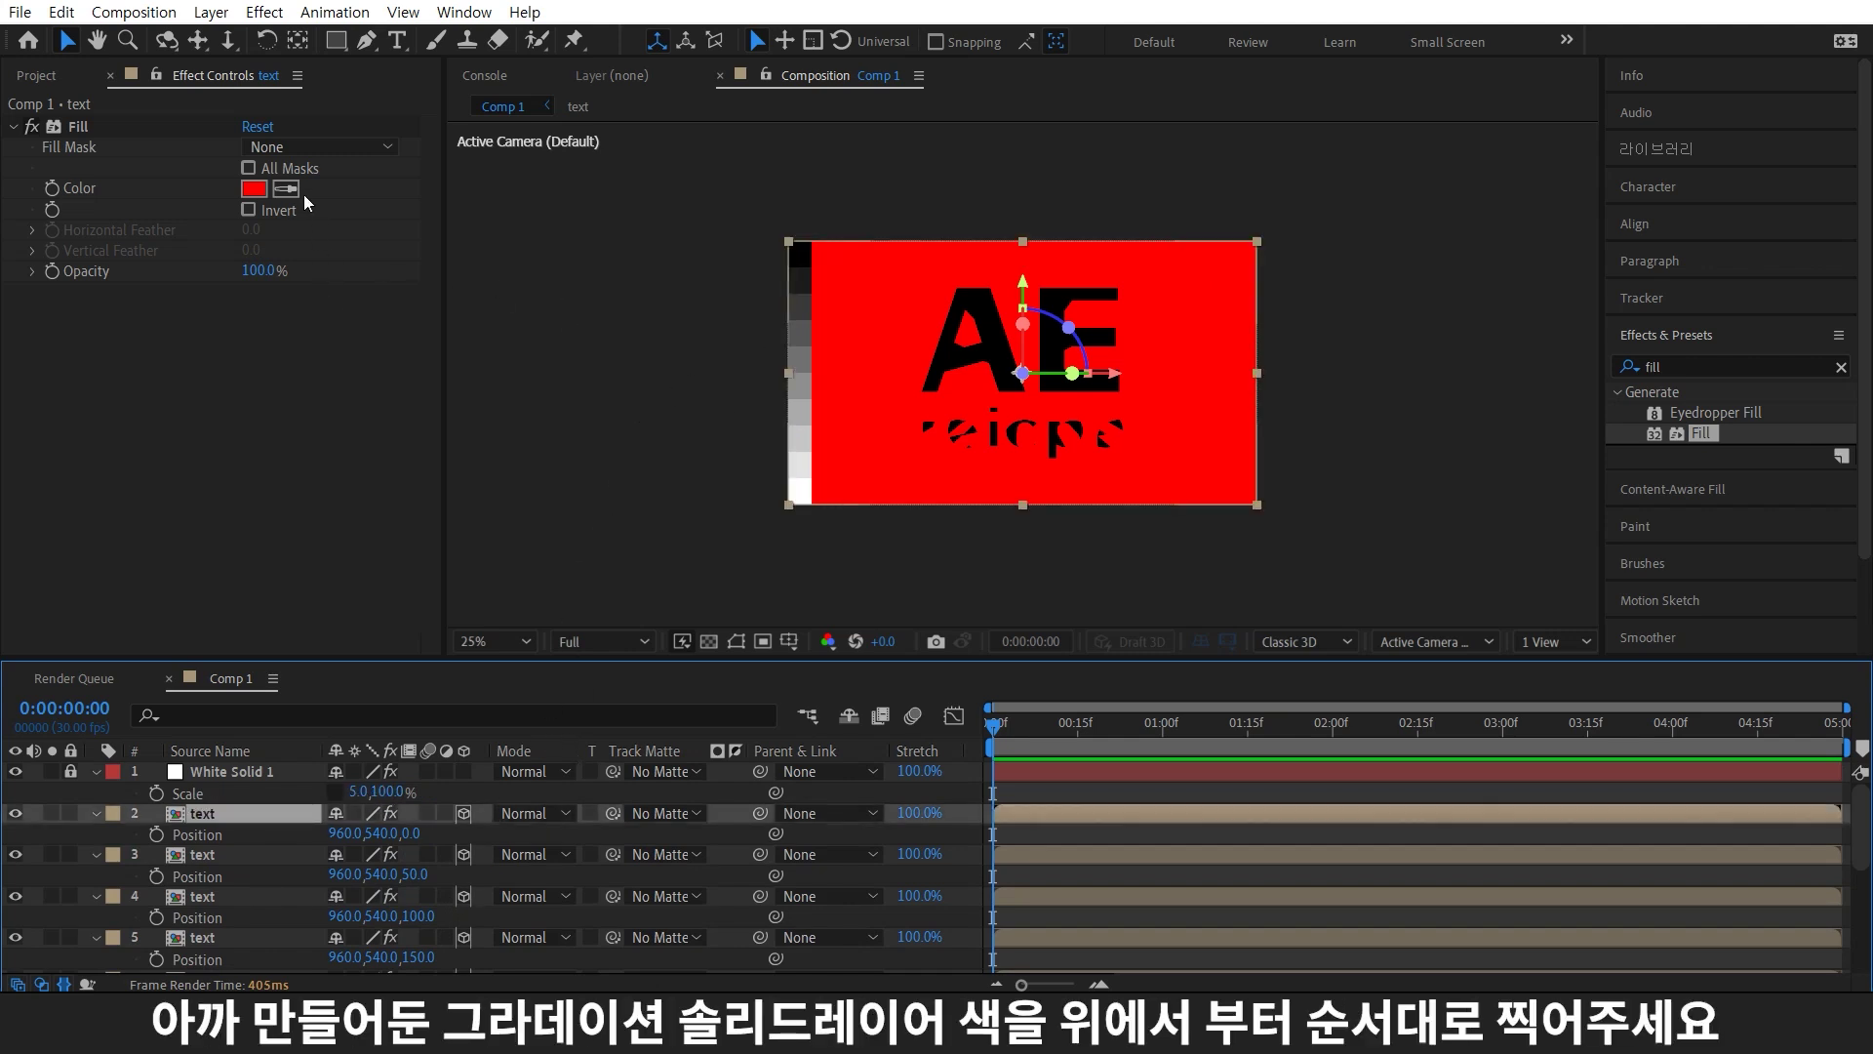
{"action": "left_click", "coordinate": [288, 188]}
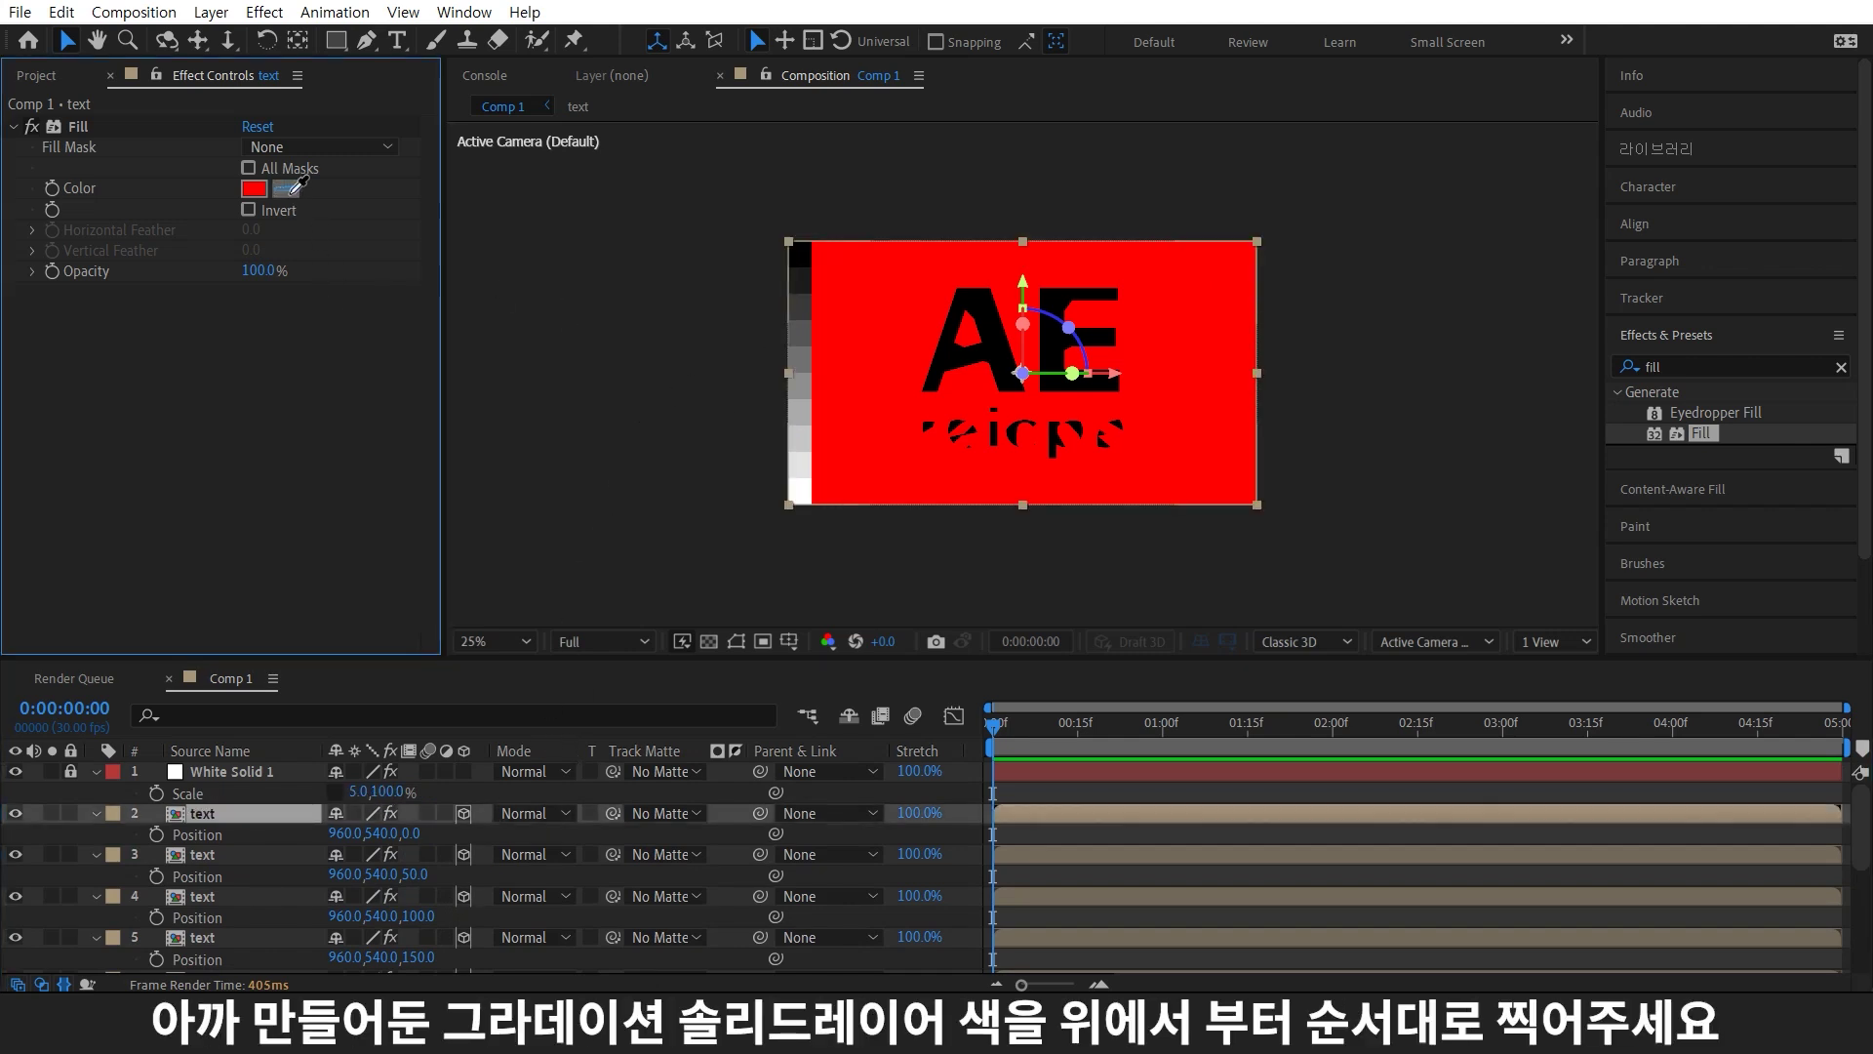
{"action": "left_click", "coordinate": [802, 252]}
{"action": "key", "text": "ctrl+Down"}
{"action": "key", "text": "ctrl+Down"}
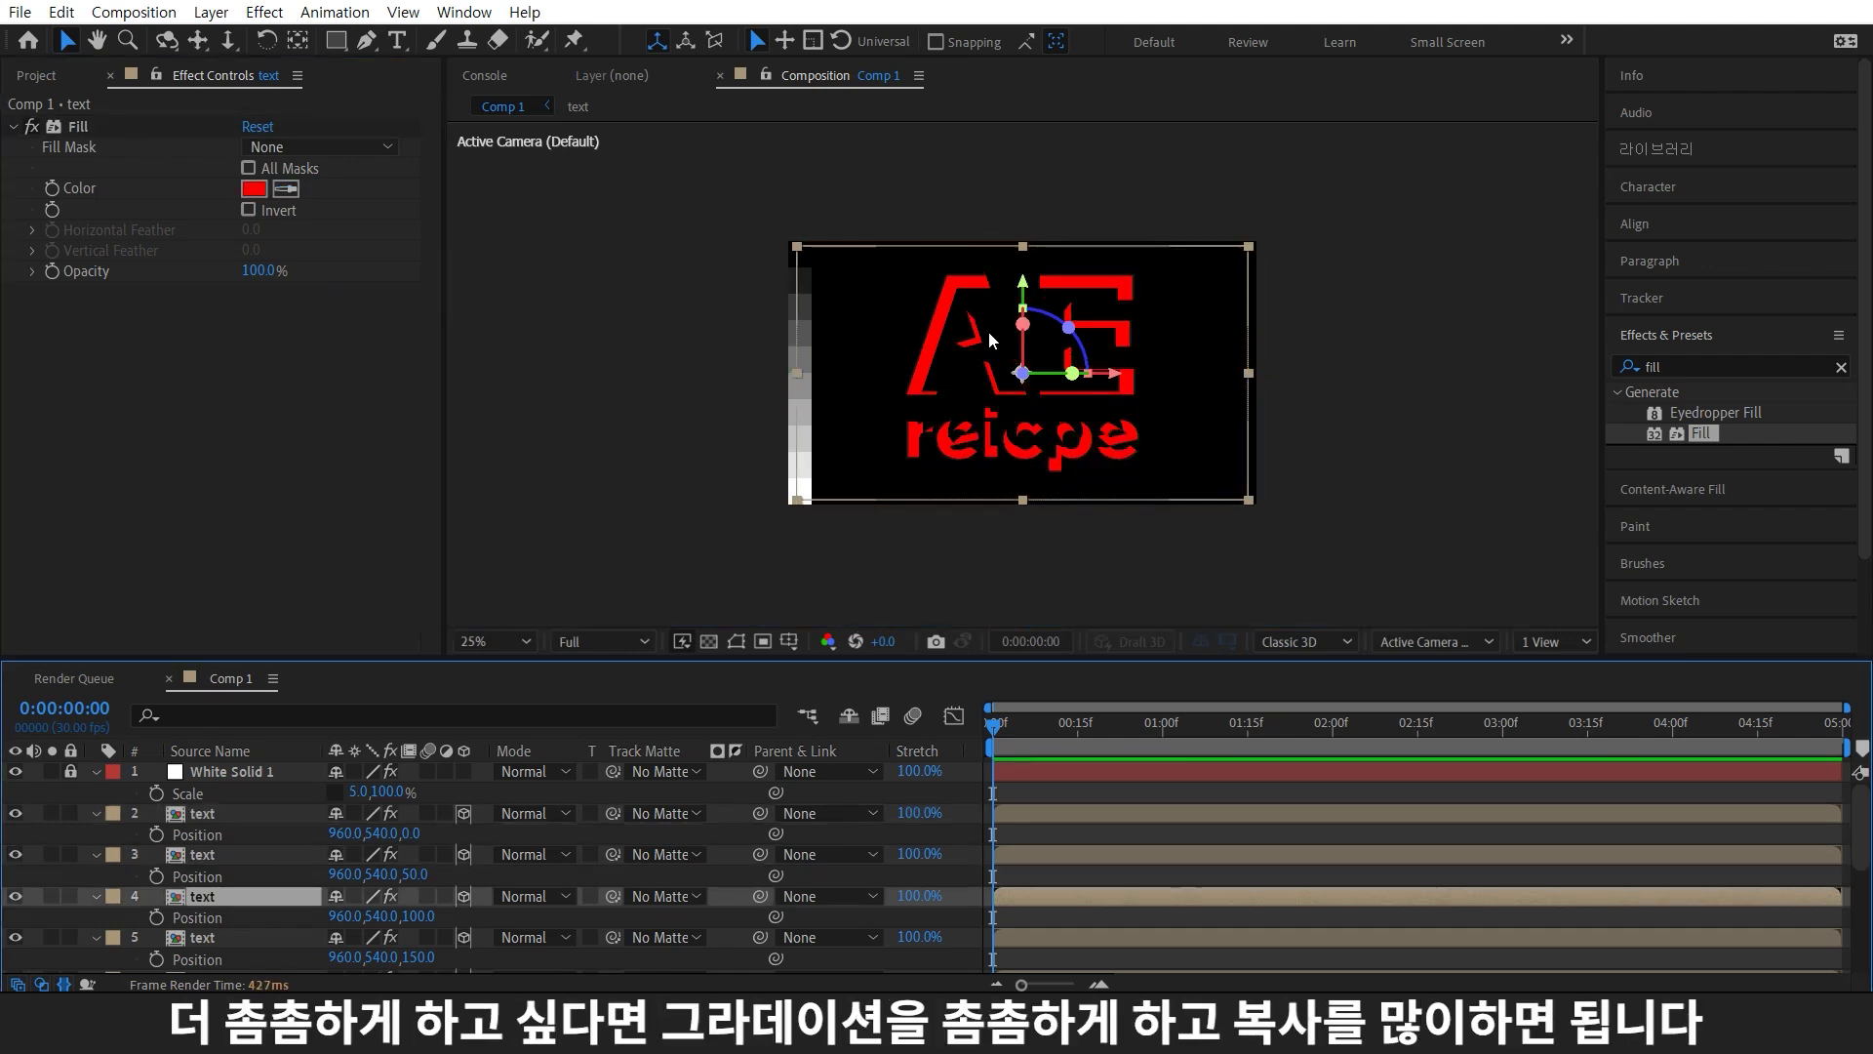
{"action": "scroll", "coordinate": [908, 251], "scroll_direction": "up", "scroll_amount": 1}
{"action": "key", "text": "ctrl+Down"}
{"action": "key", "text": "ctrl+Down"}
{"action": "left_click", "coordinate": [286, 188]}
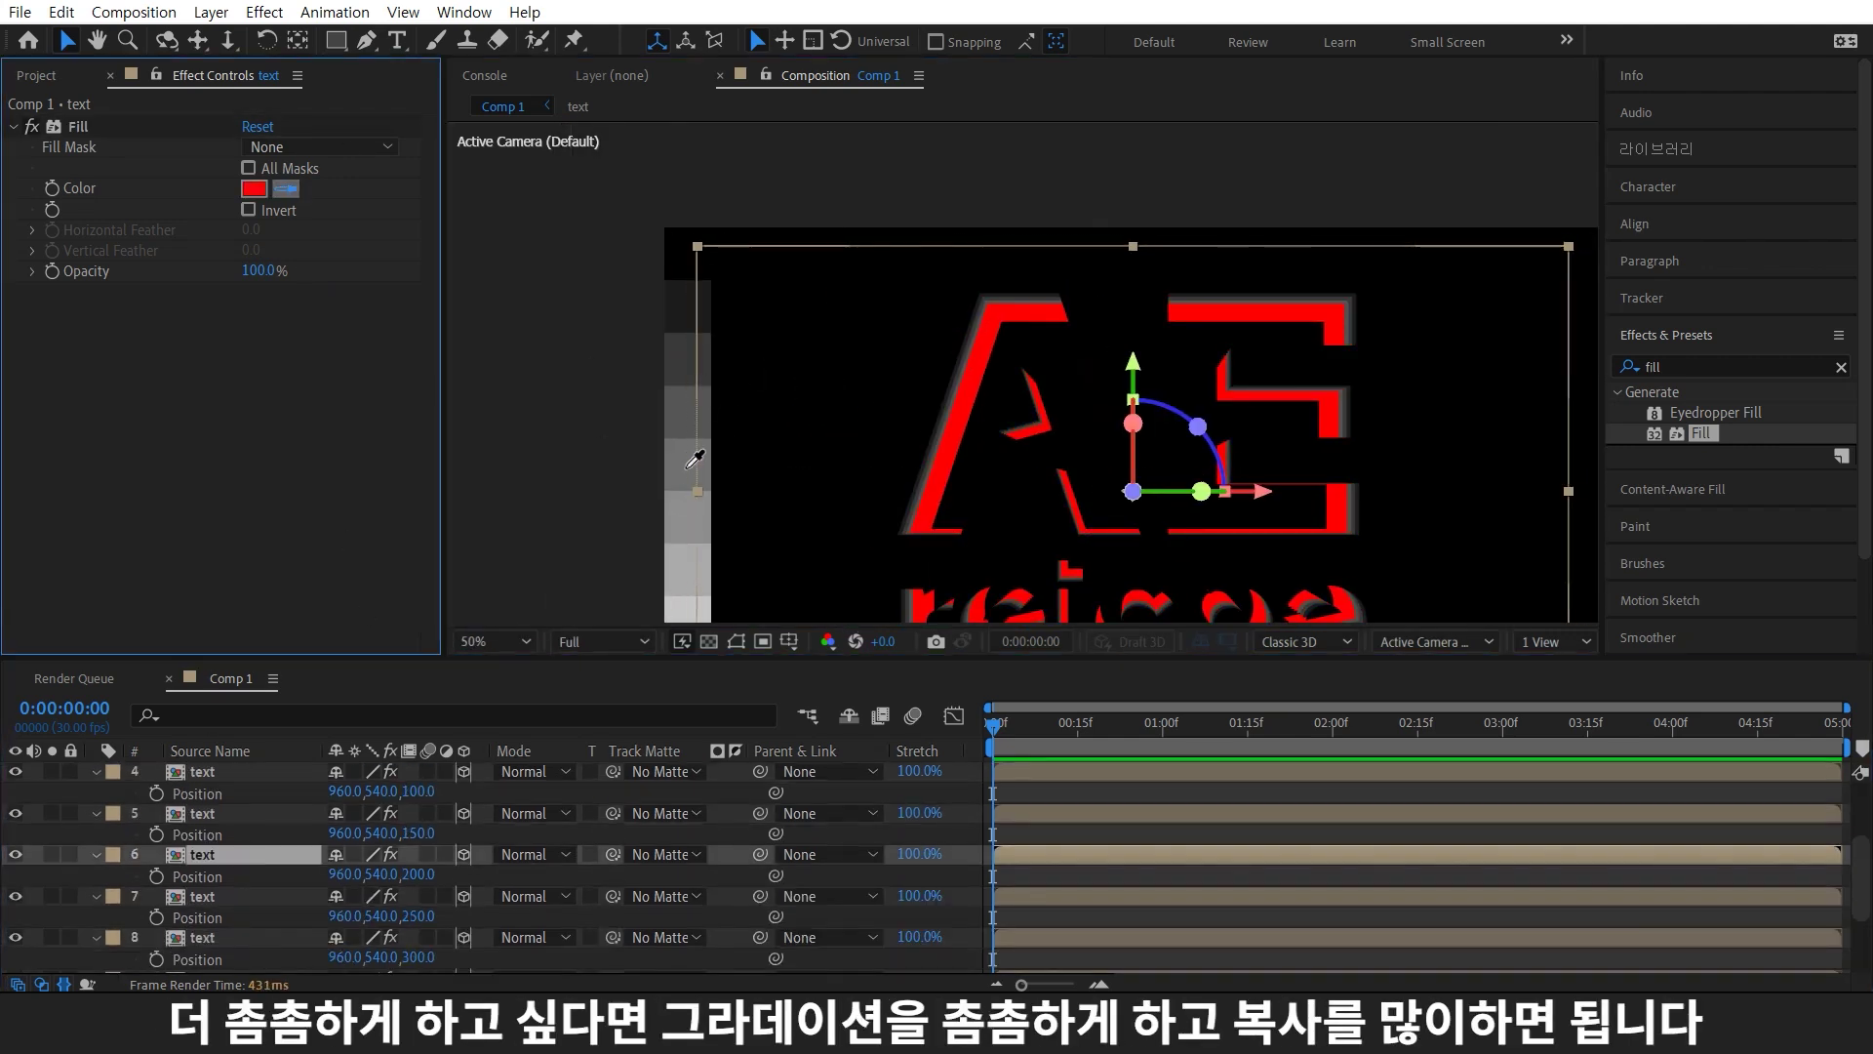
{"action": "left_click", "coordinate": [696, 459]}
{"action": "scroll", "coordinate": [695, 459], "scroll_direction": "down", "scroll_amount": 1}
{"action": "key", "text": "ctrl+Down"}
{"action": "key", "text": "ctrl+Down"}
{"action": "key", "text": "ctrl+Down"}
{"action": "key", "text": "ctrl+Down"}
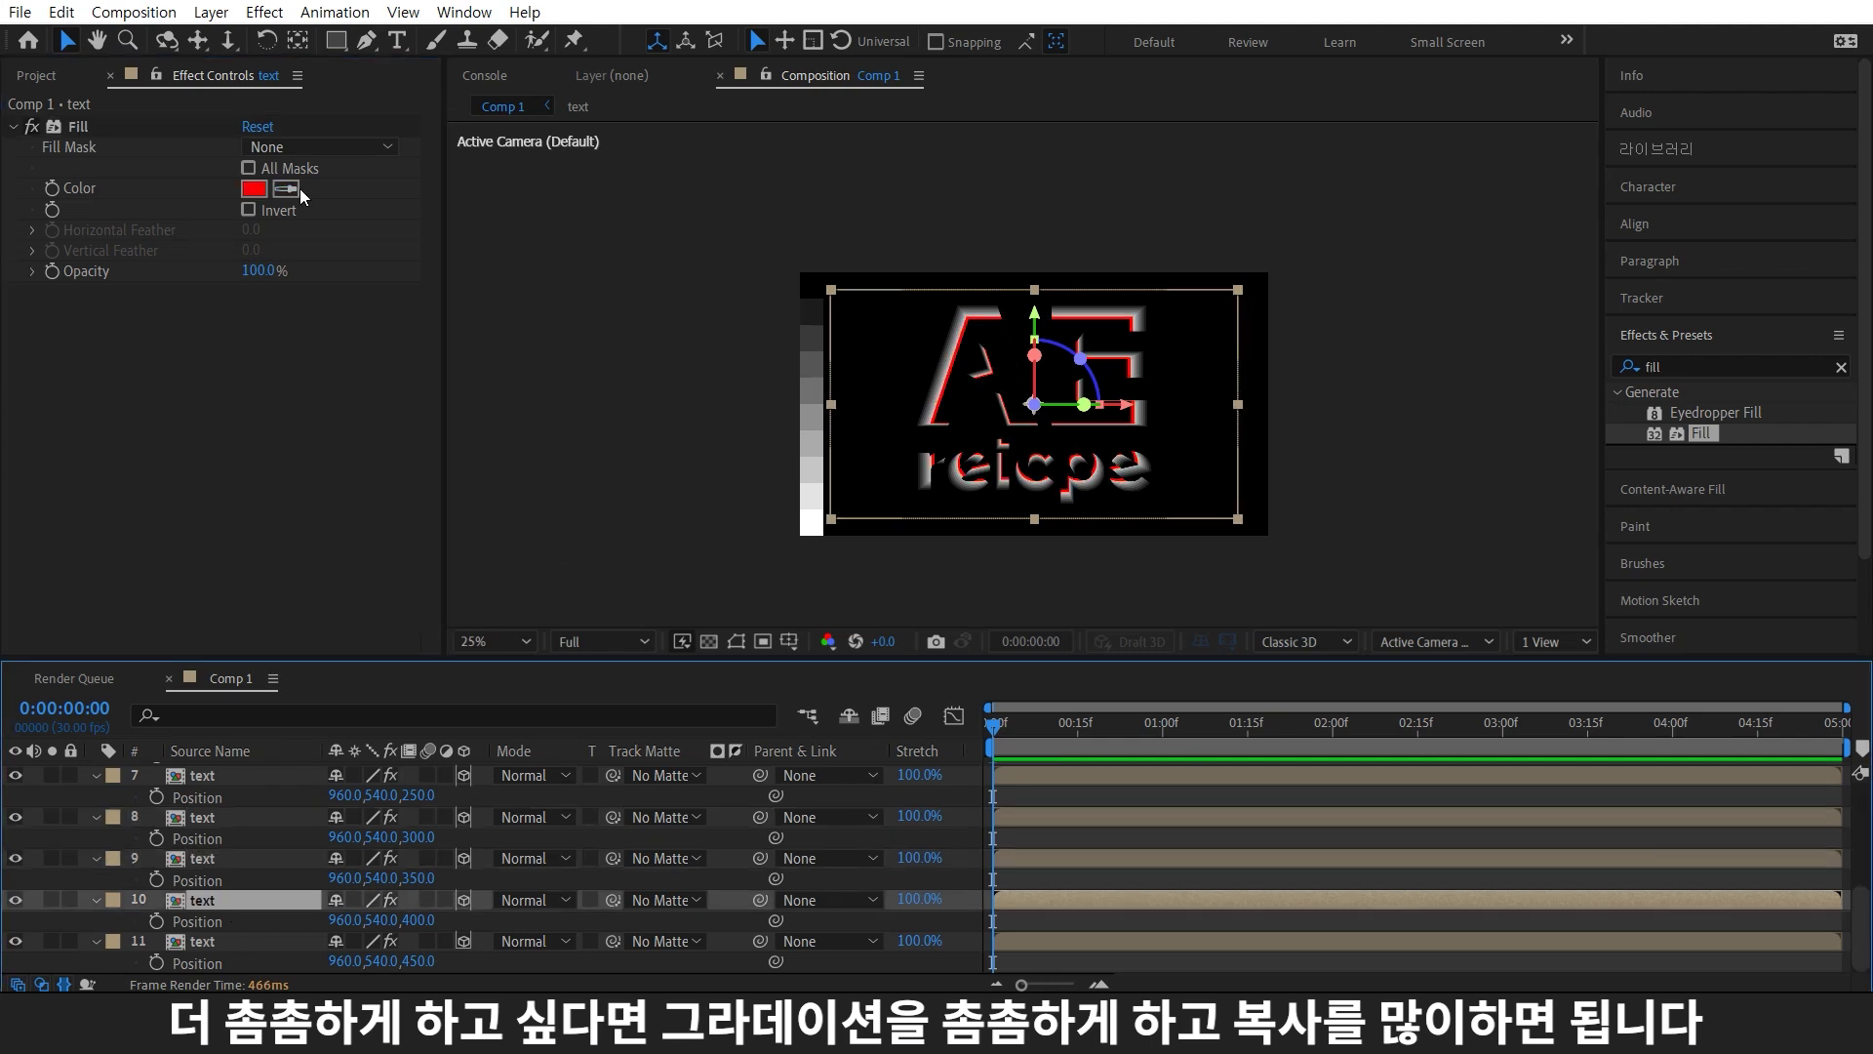
{"action": "key", "text": "ctrl+Down"}
Add White Solid 3 at the bottom of the stack and hide the gradient strip
{"action": "key", "text": "ctrl+y"}
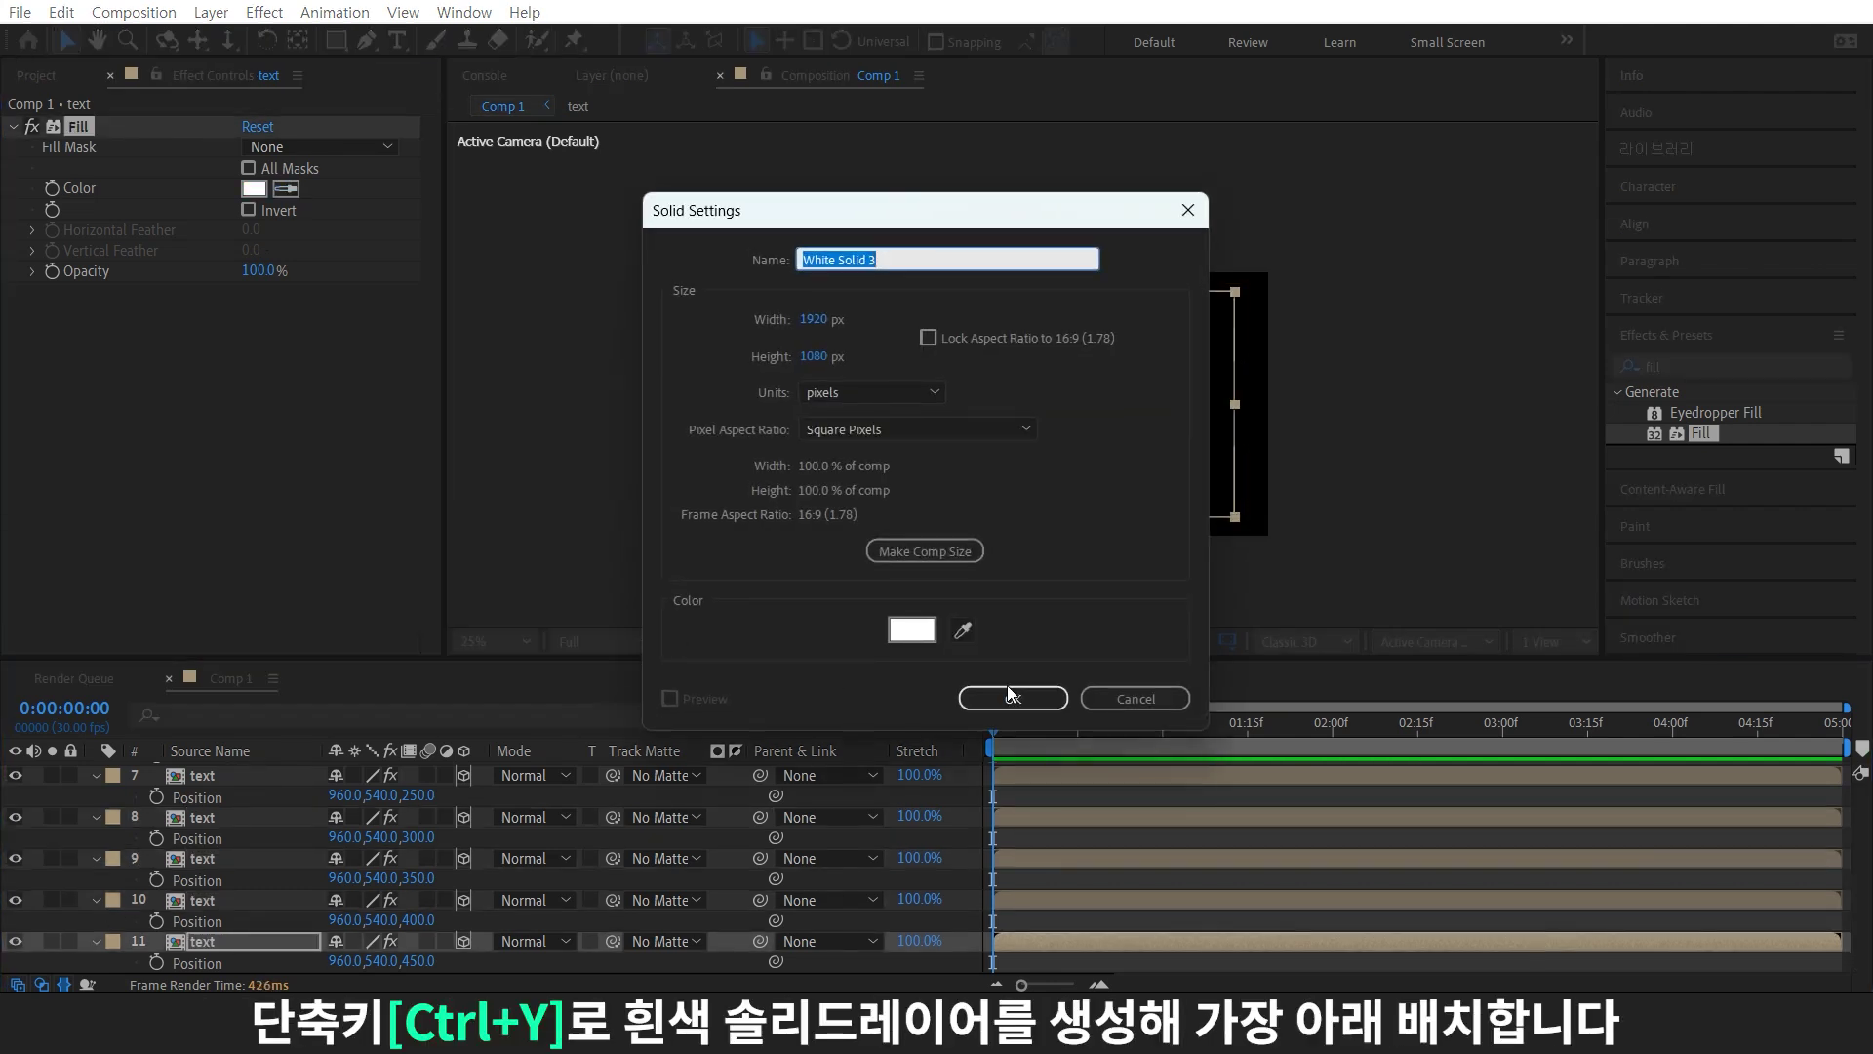
{"action": "key", "text": "Return"}
{"action": "scroll", "coordinate": [243, 894], "scroll_direction": "down", "scroll_amount": 1}
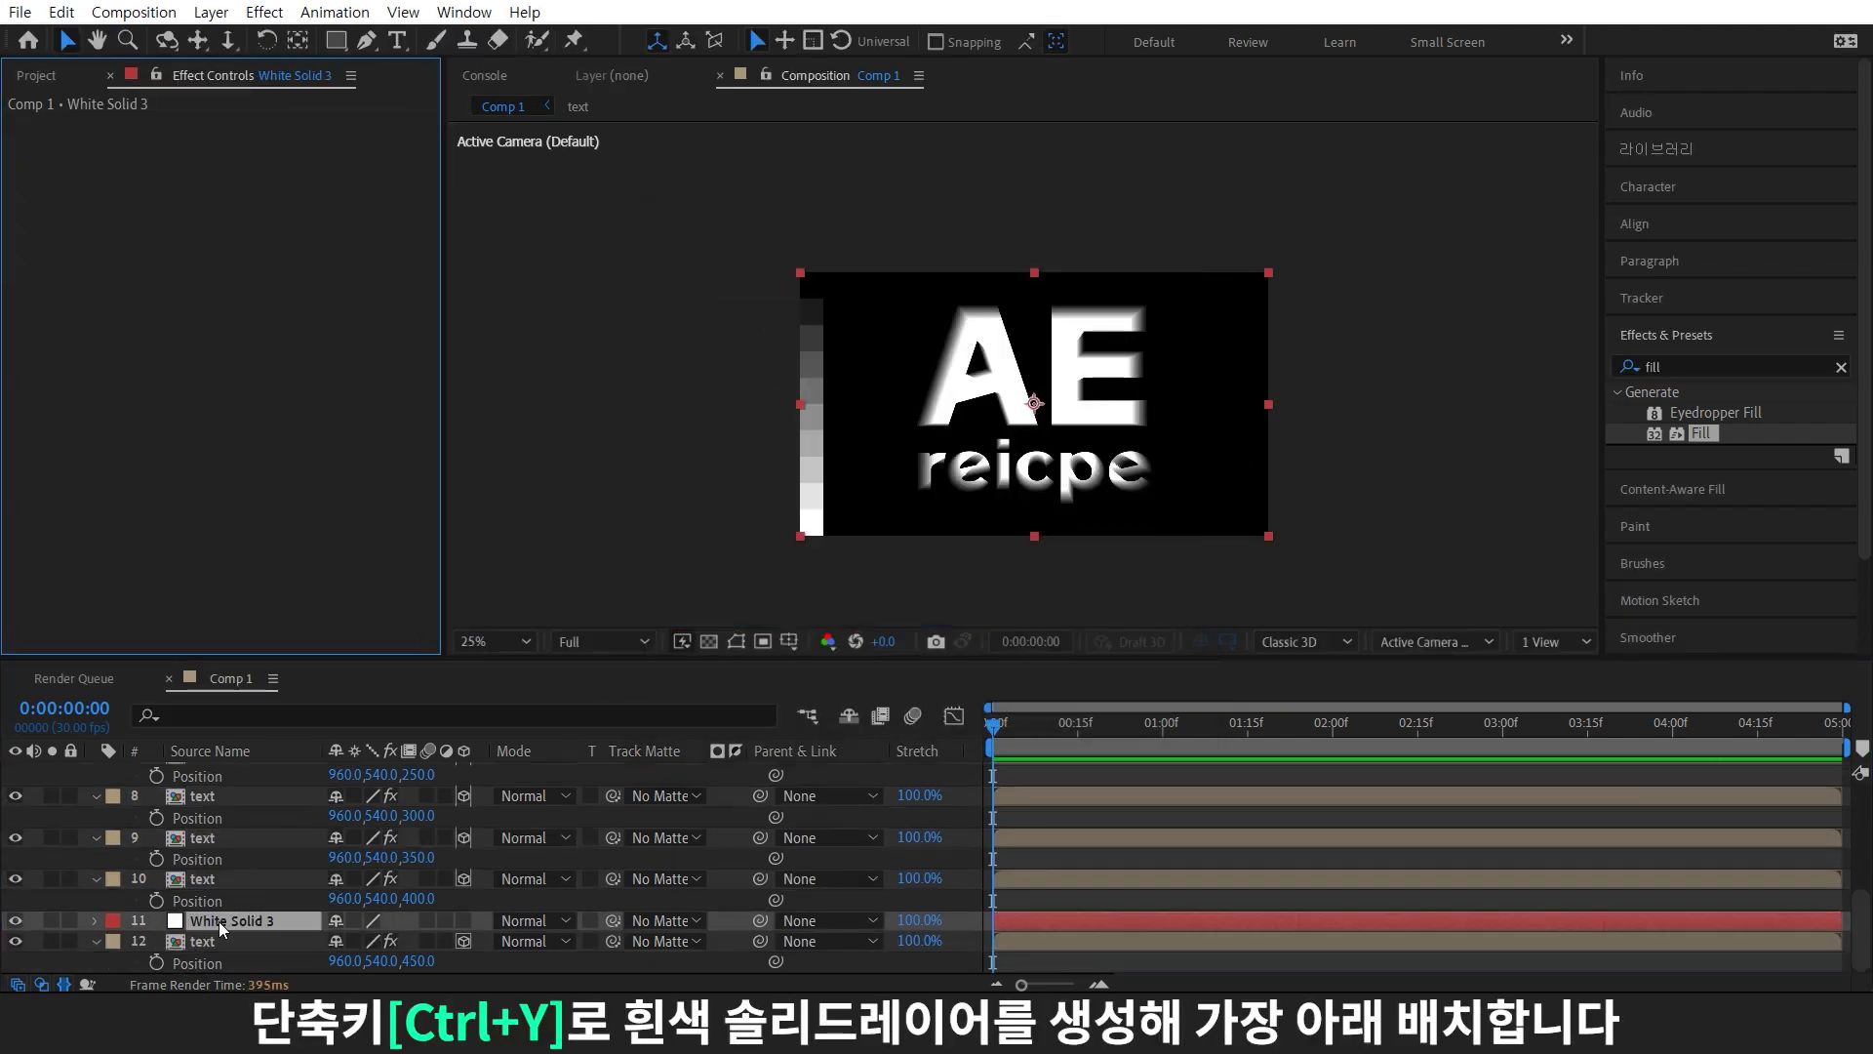
{"action": "left_click_drag", "start_coordinate": [218, 921], "coordinate": [220, 954]}
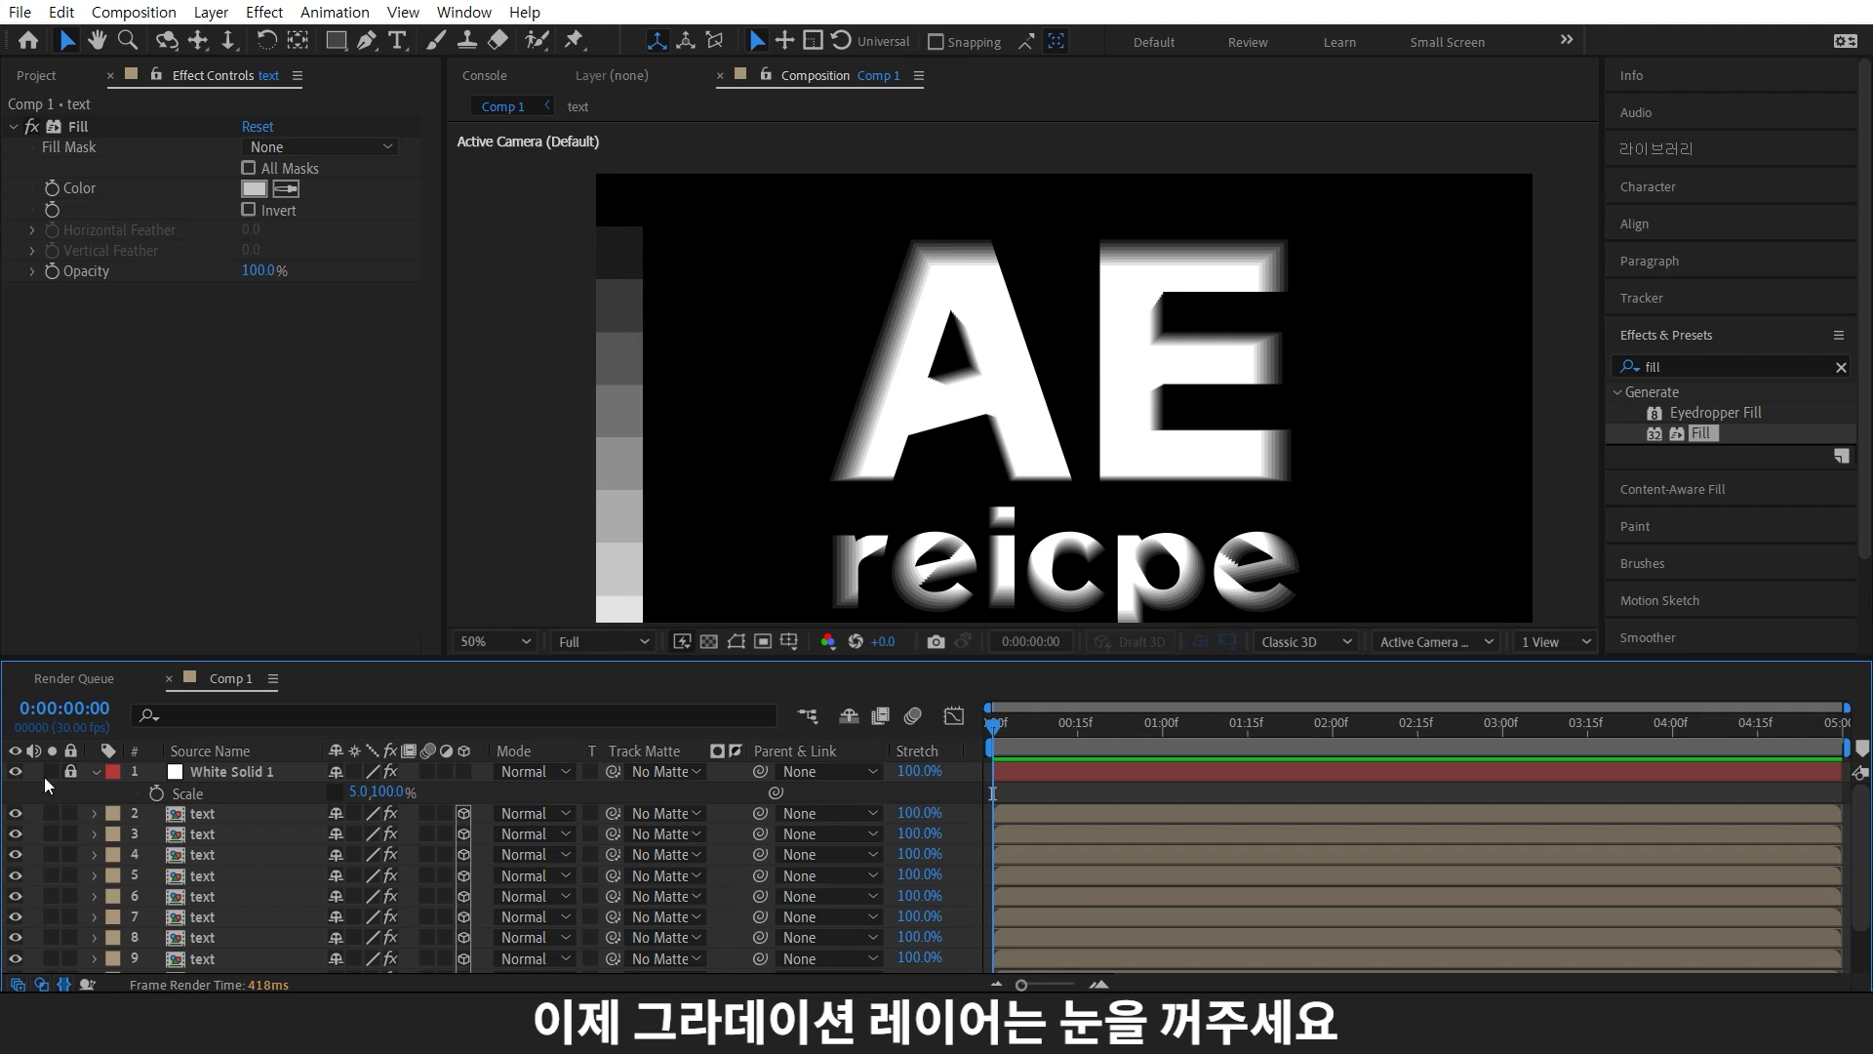
{"action": "left_click", "coordinate": [15, 771]}
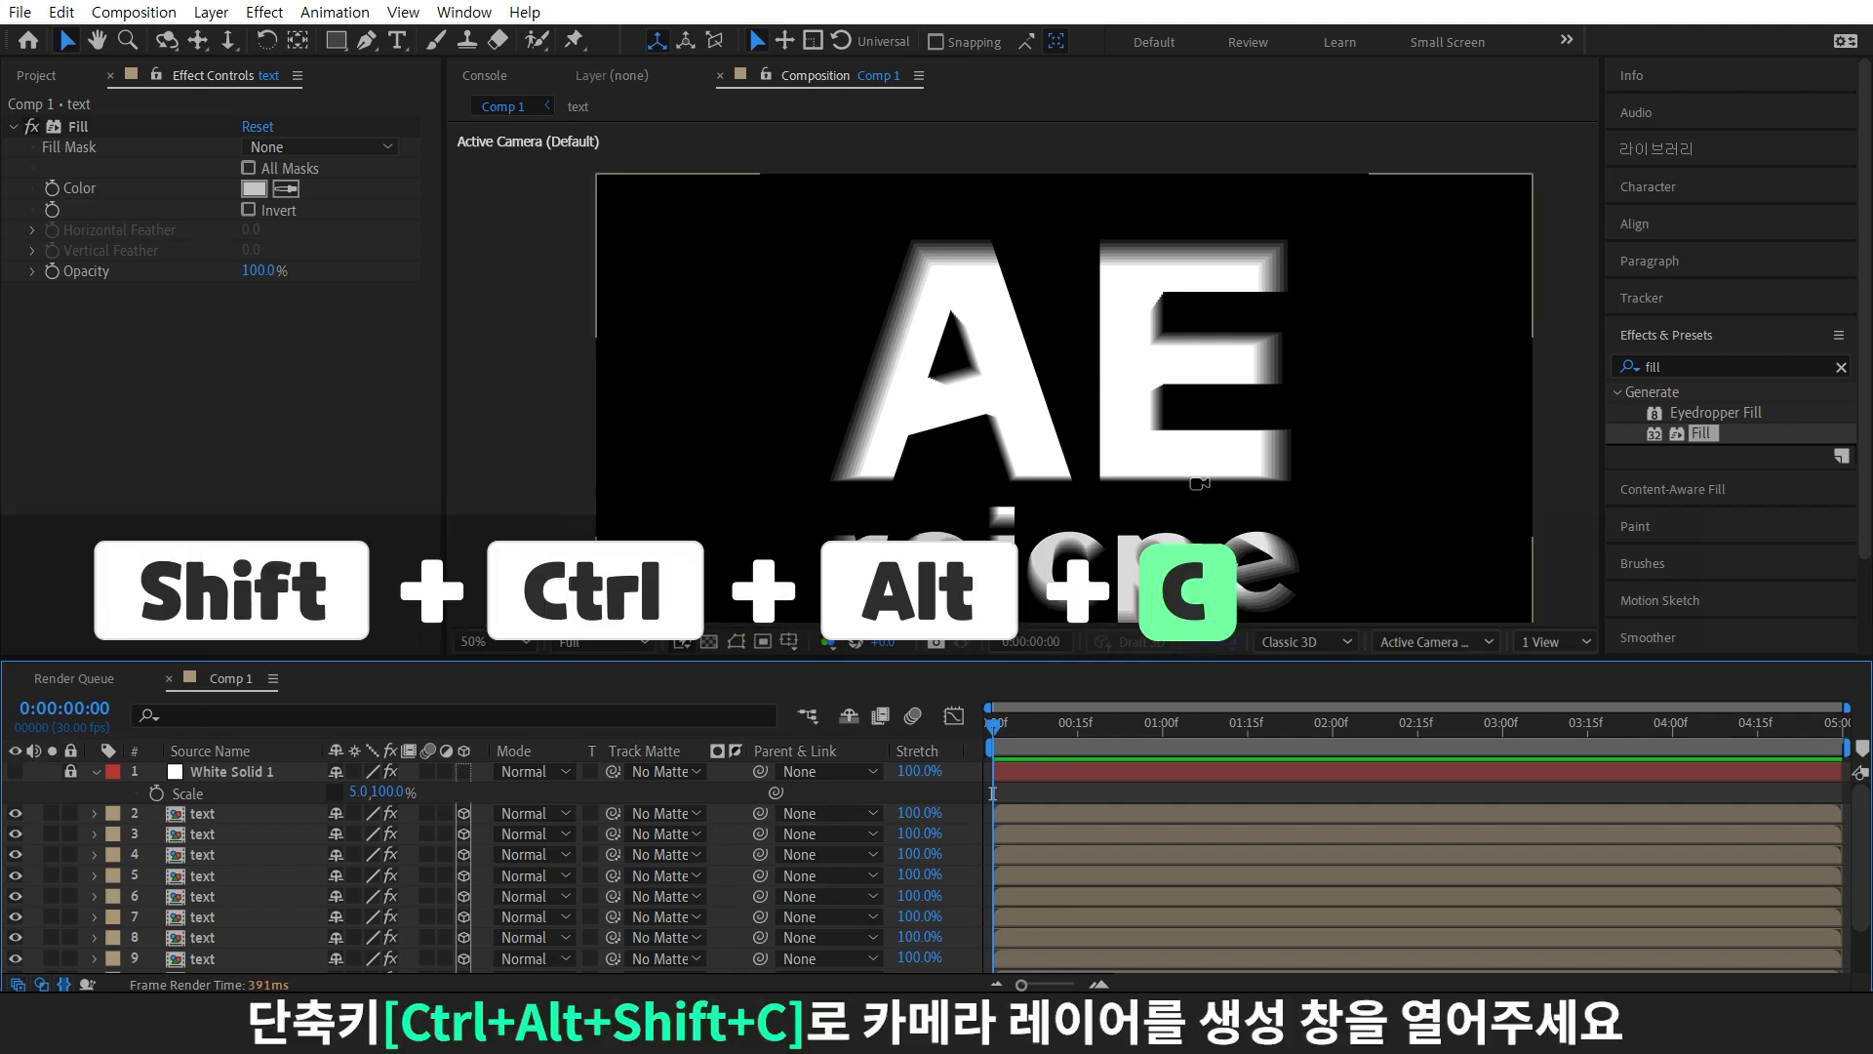
Add a 35mm Camera 1 with depth of field off, then a Null 1
{"action": "key", "text": "ctrl+alt+shift+c"}
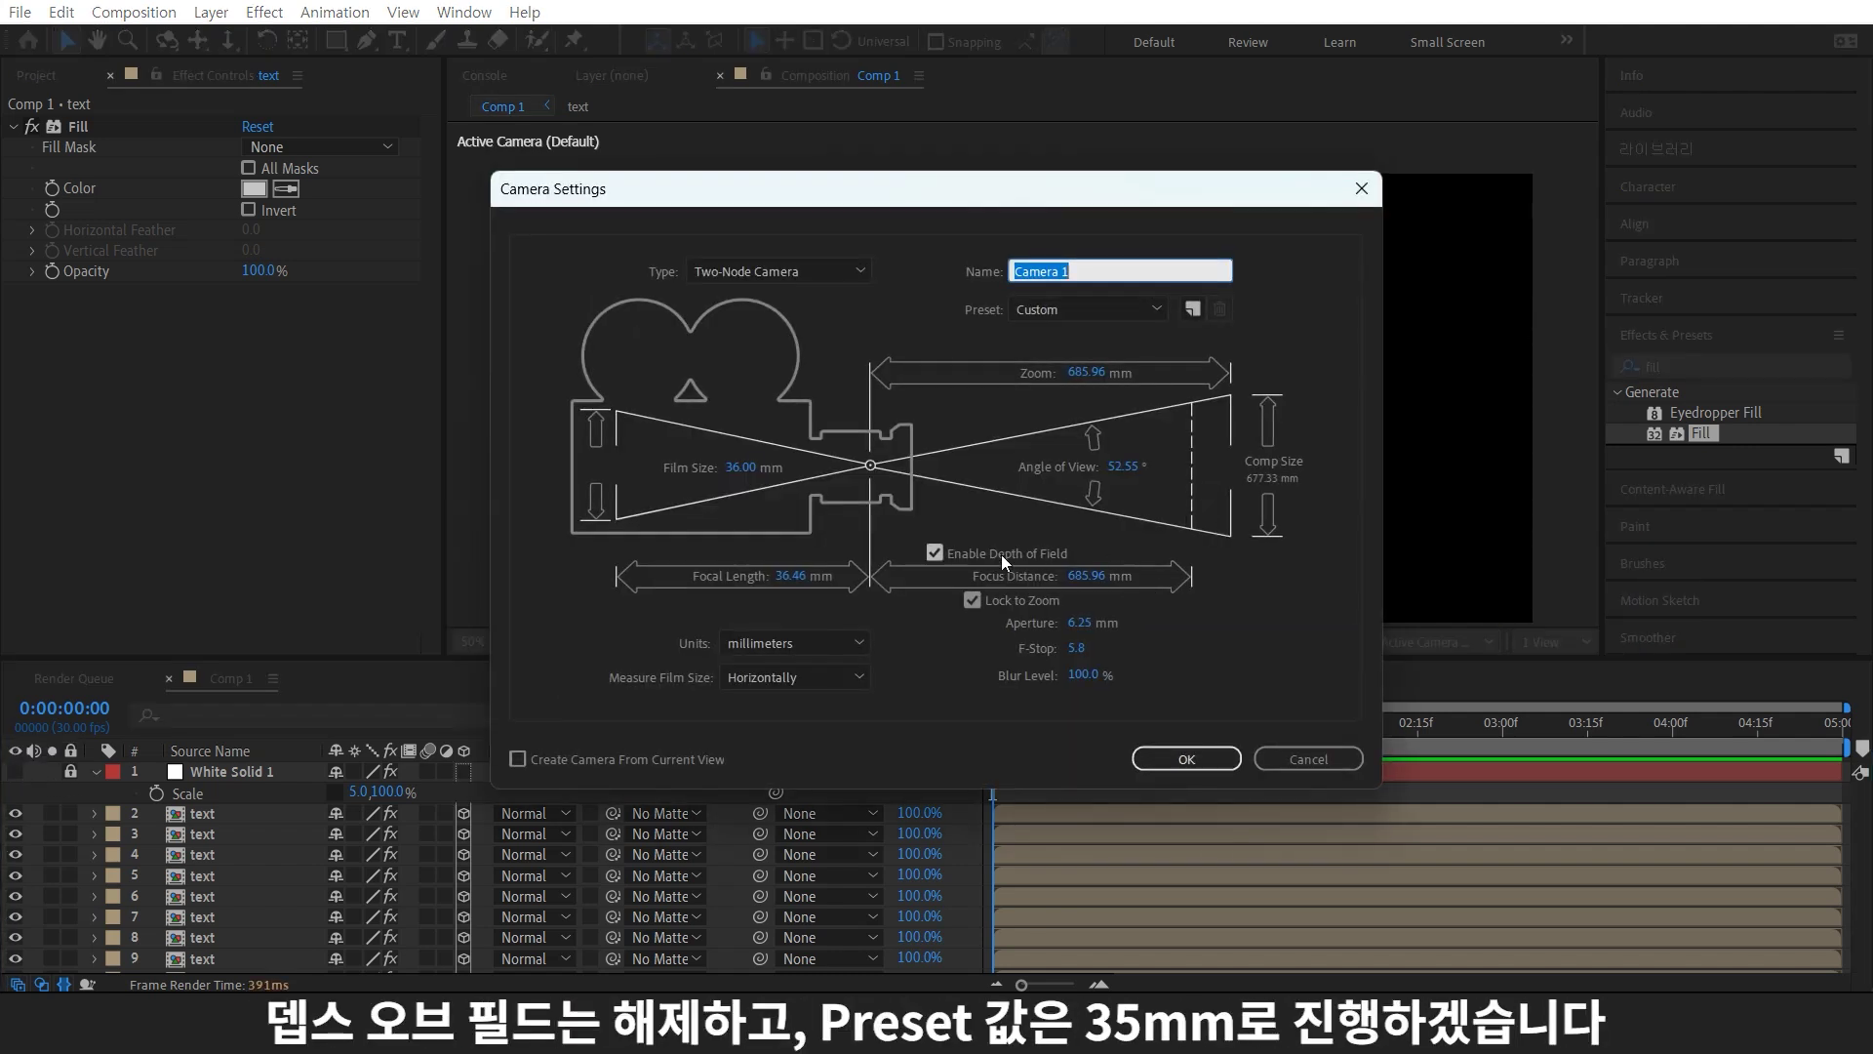
{"action": "left_click", "coordinate": [1001, 554]}
{"action": "left_click", "coordinate": [1113, 309]}
{"action": "left_click", "coordinate": [1075, 469]}
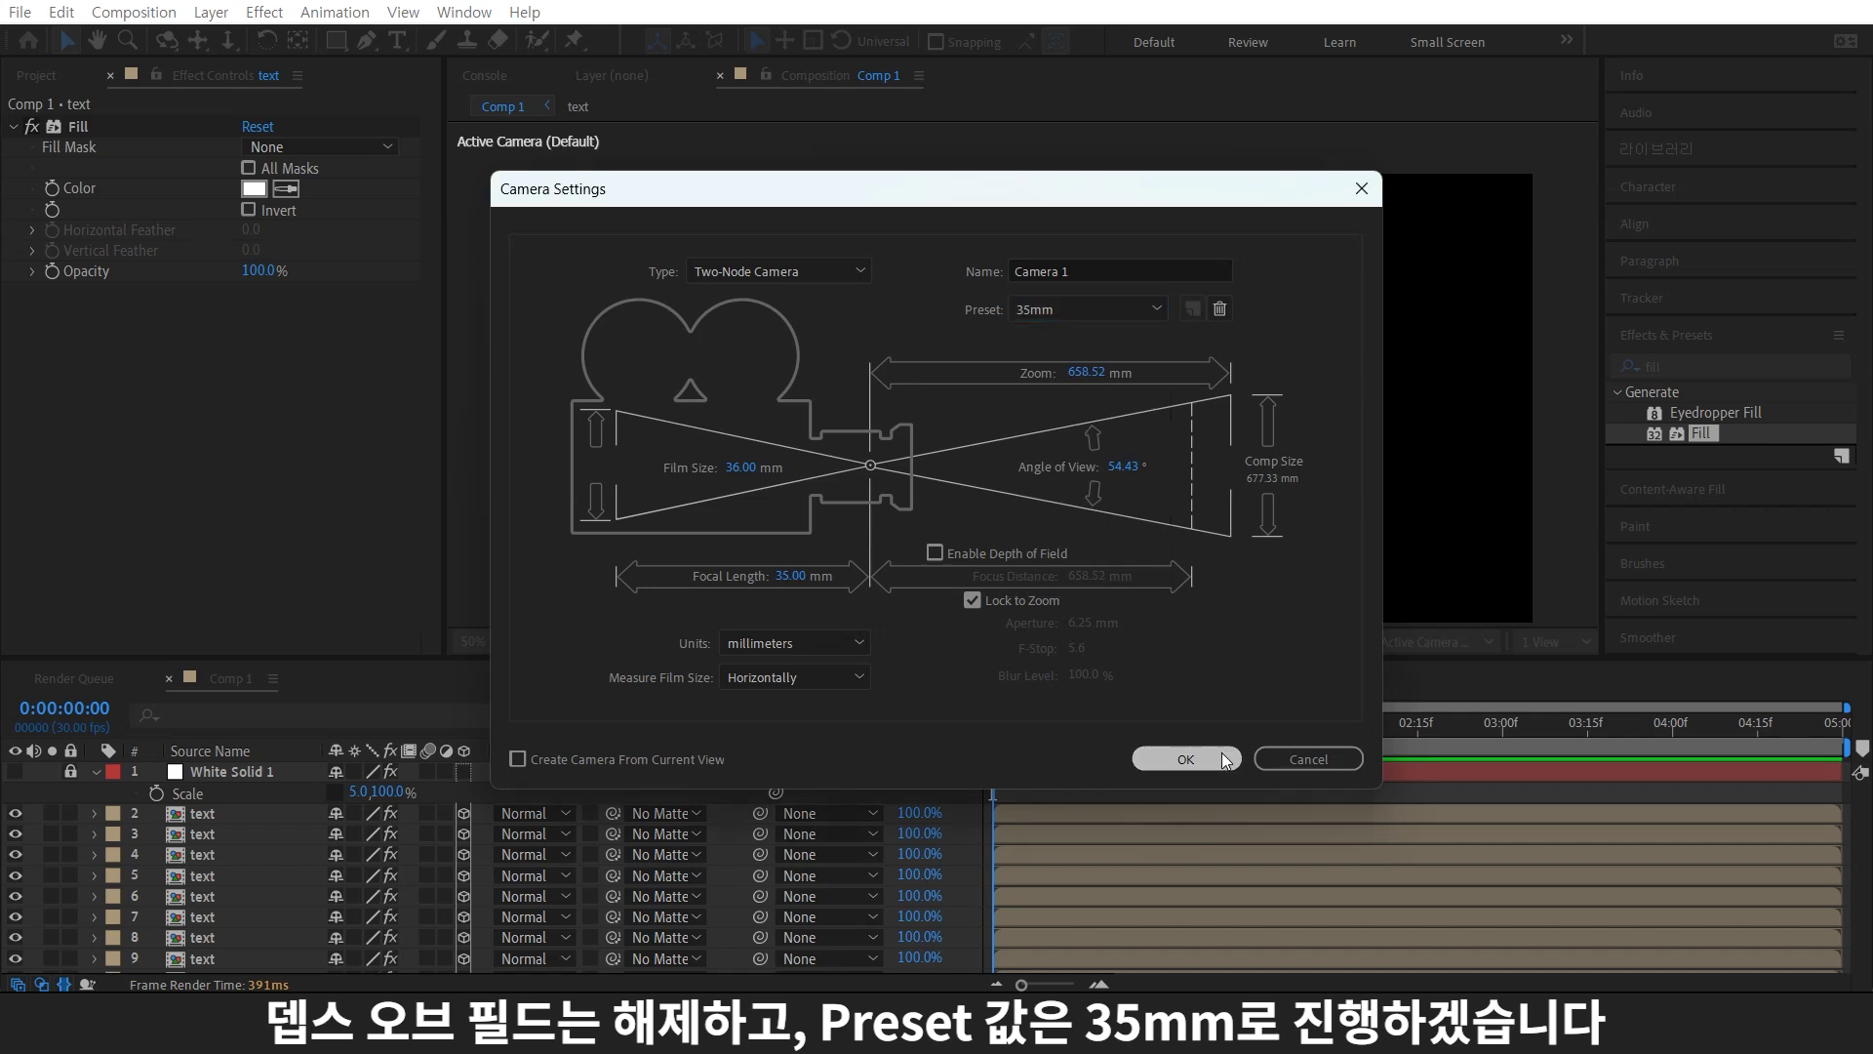
{"action": "left_click", "coordinate": [1227, 760]}
{"action": "key", "text": "ctrl+alt+shift+y"}
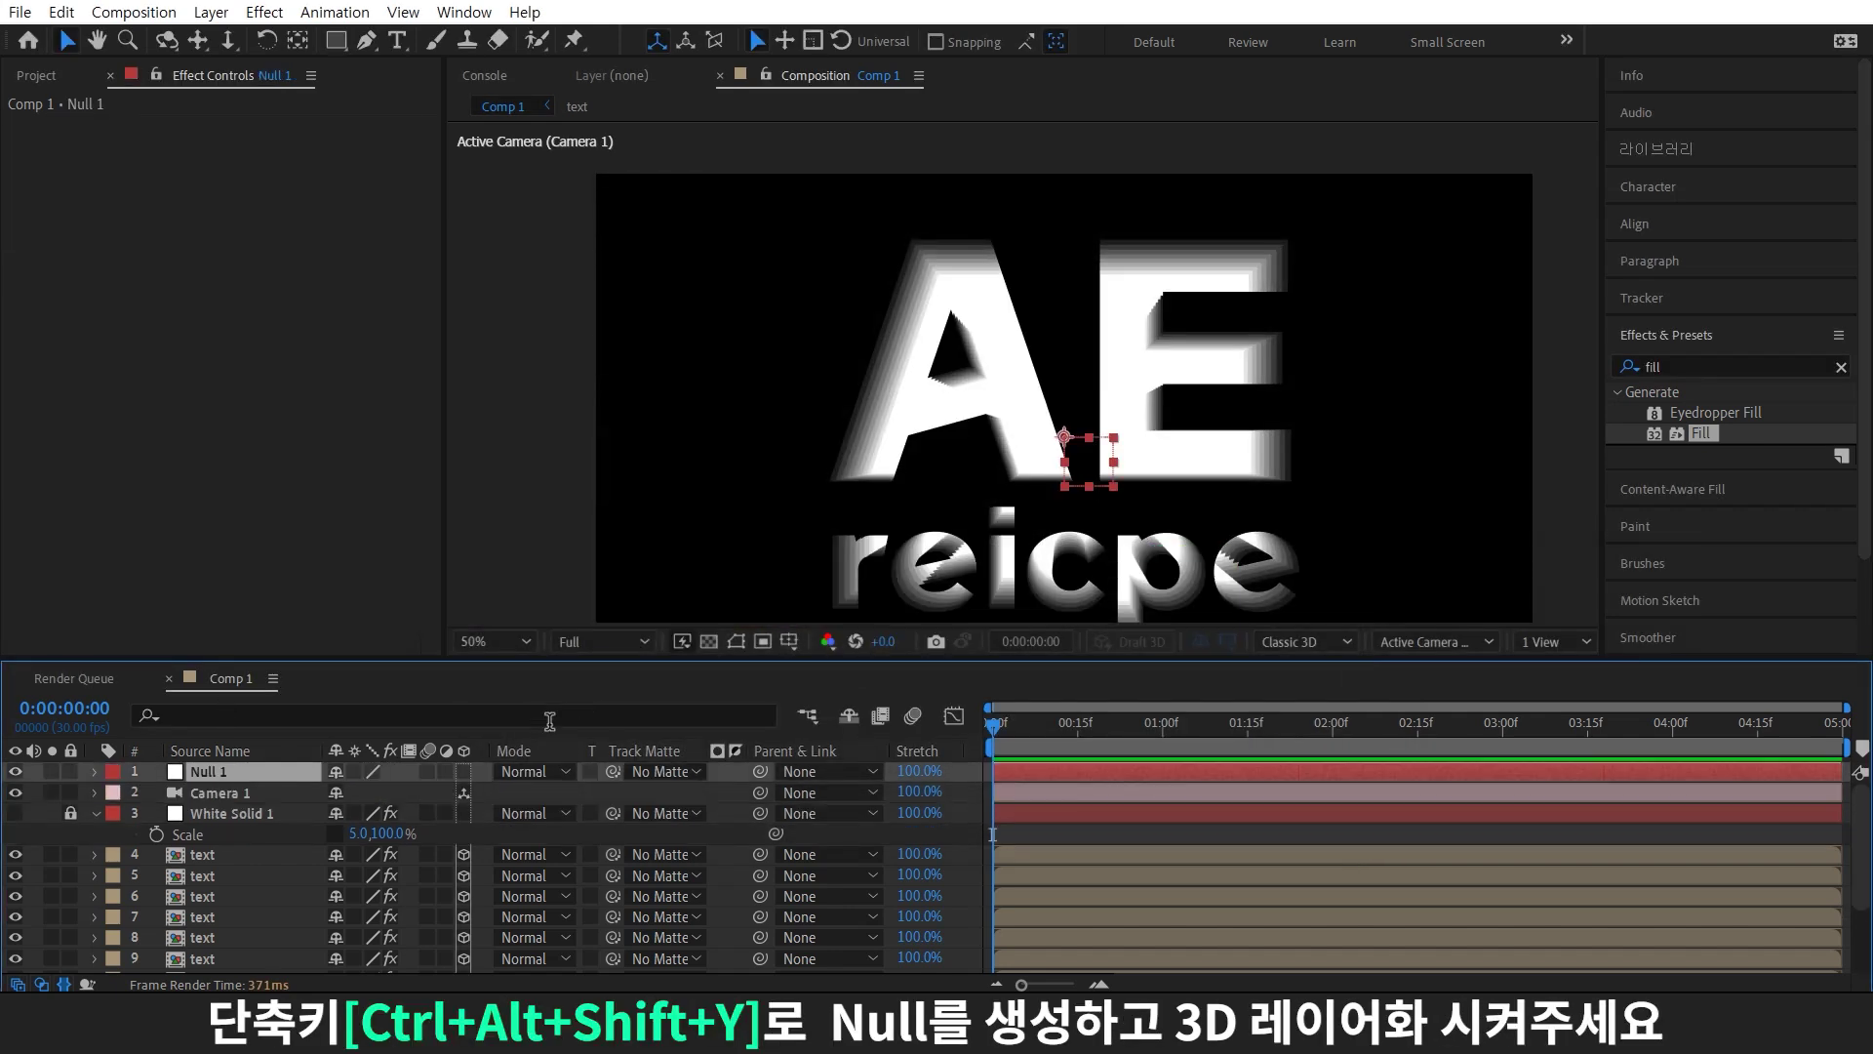
Make Null 1 3D, parent Camera 1 to it, and tilt it 10° on X
{"action": "left_click", "coordinate": [465, 771]}
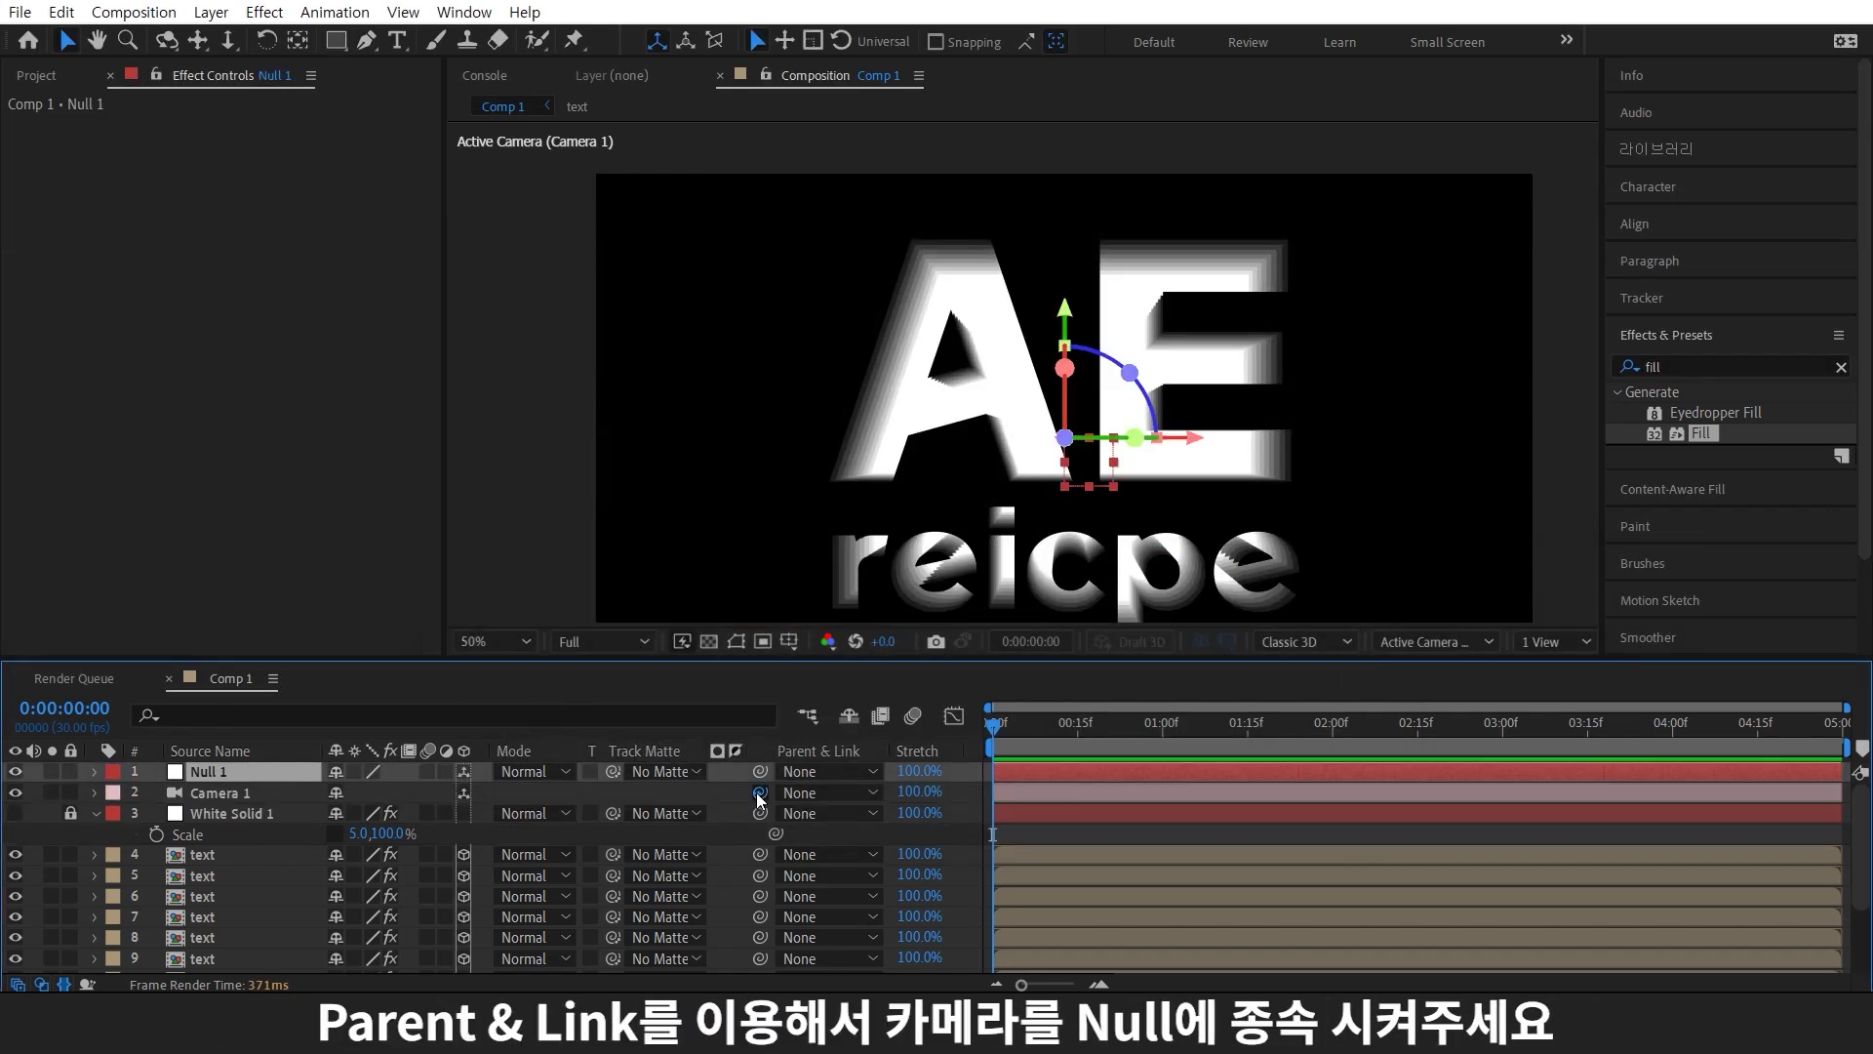
{"action": "left_click_drag", "start_coordinate": [757, 792], "coordinate": [210, 771]}
{"action": "key", "text": "r"}
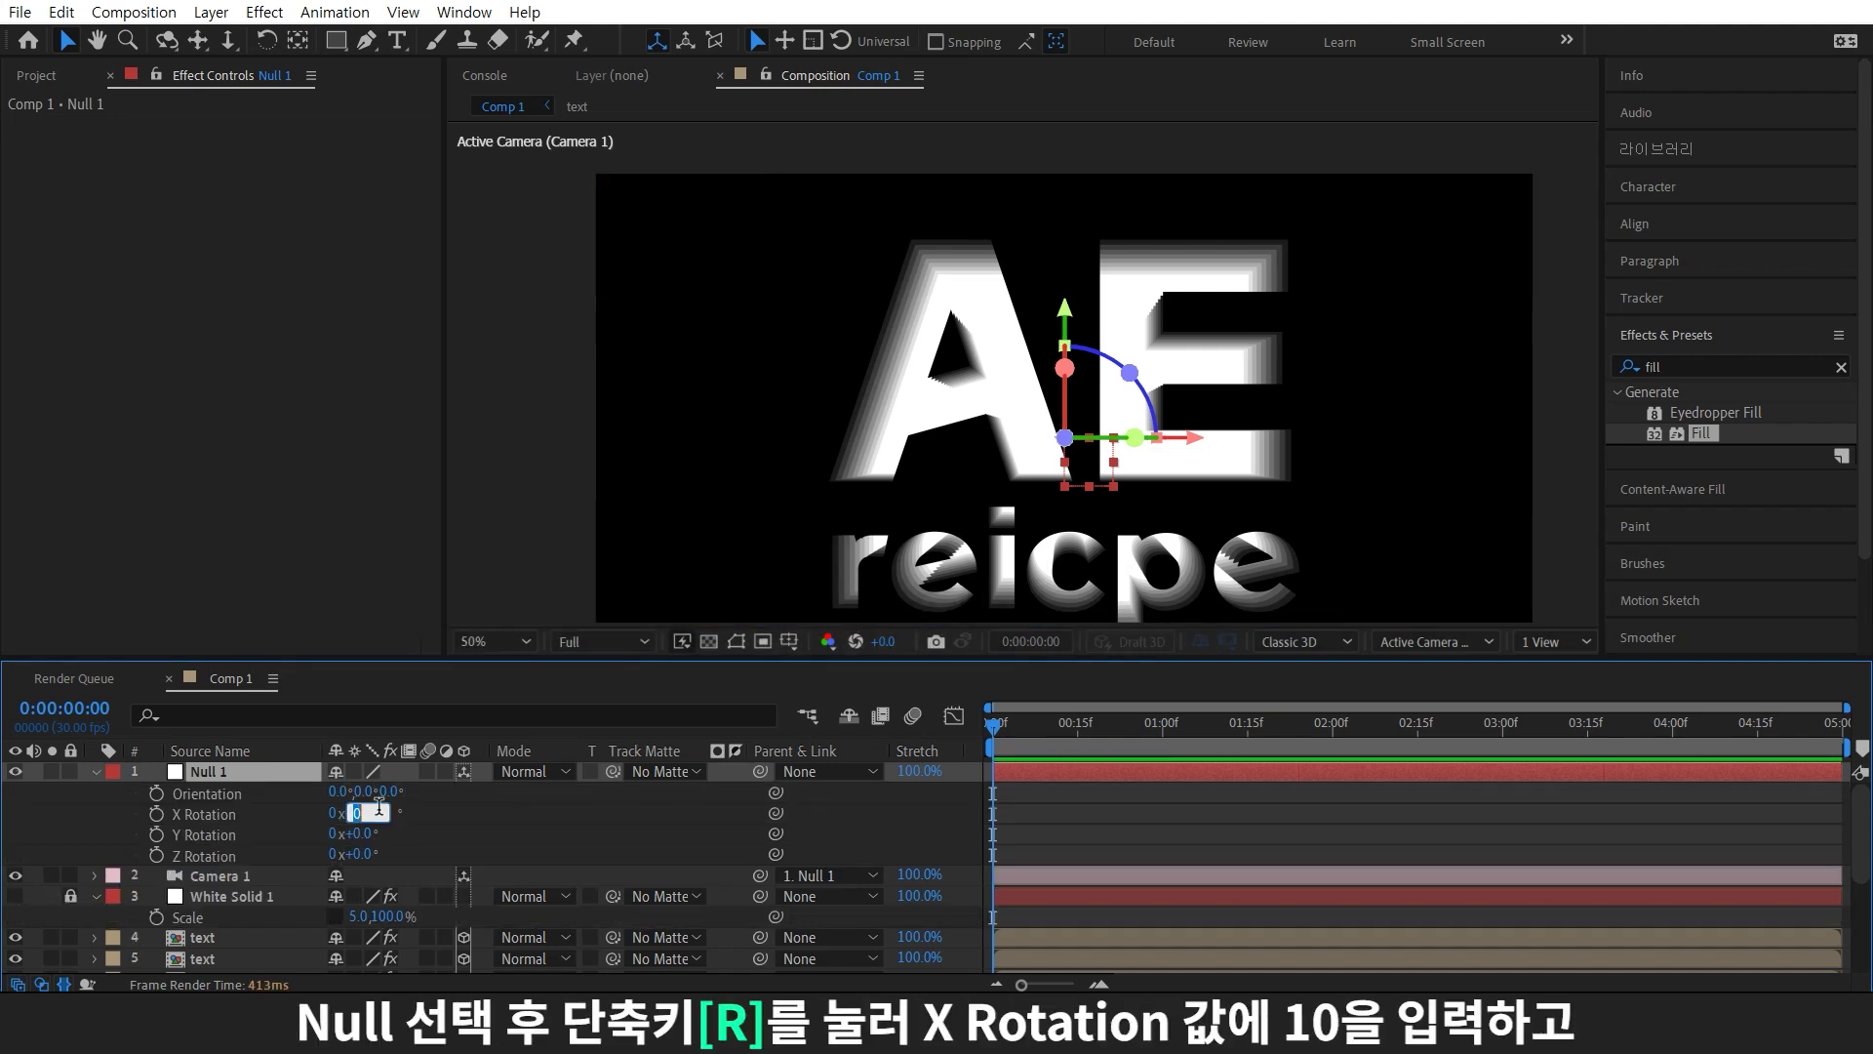
{"action": "type", "text": "0"}
{"action": "key", "text": "Return"}
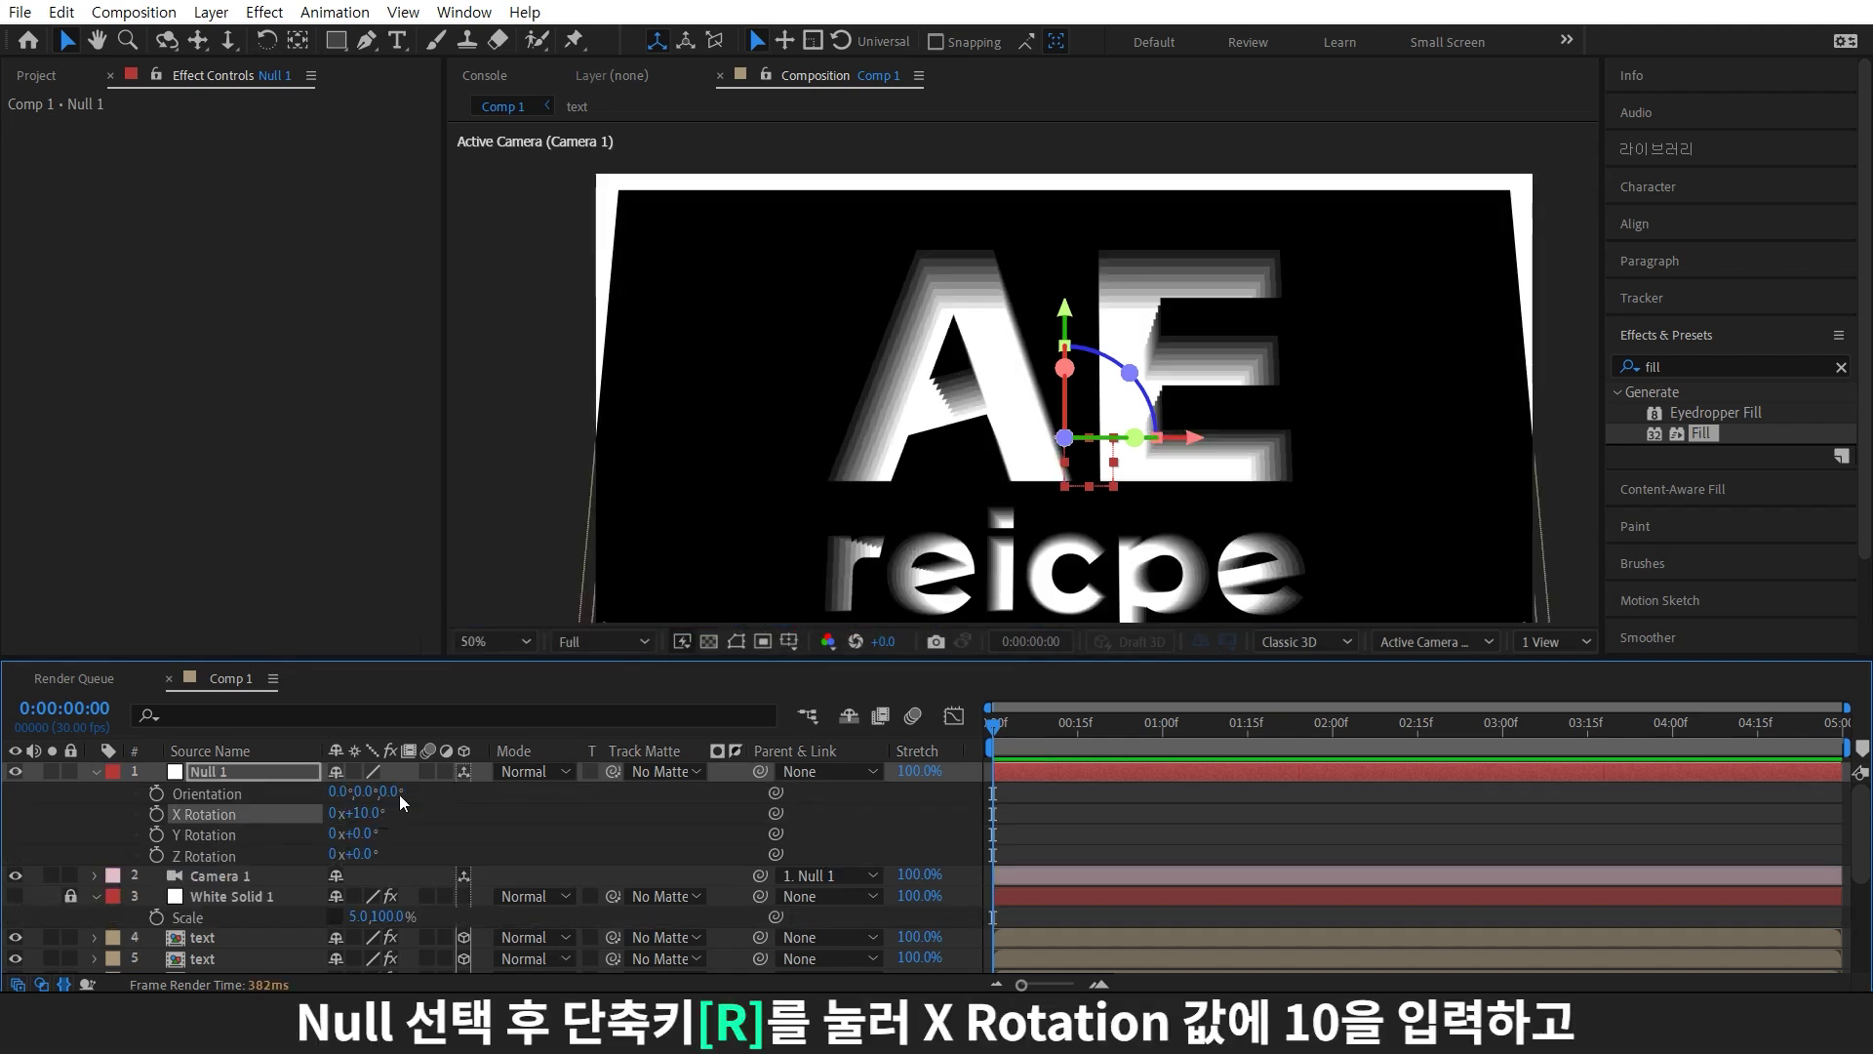
Set Null 1's Y rotation to -18° and add Adjustment Layer 1
{"action": "left_click_drag", "start_coordinate": [1095, 395], "coordinate": [1059, 342]}
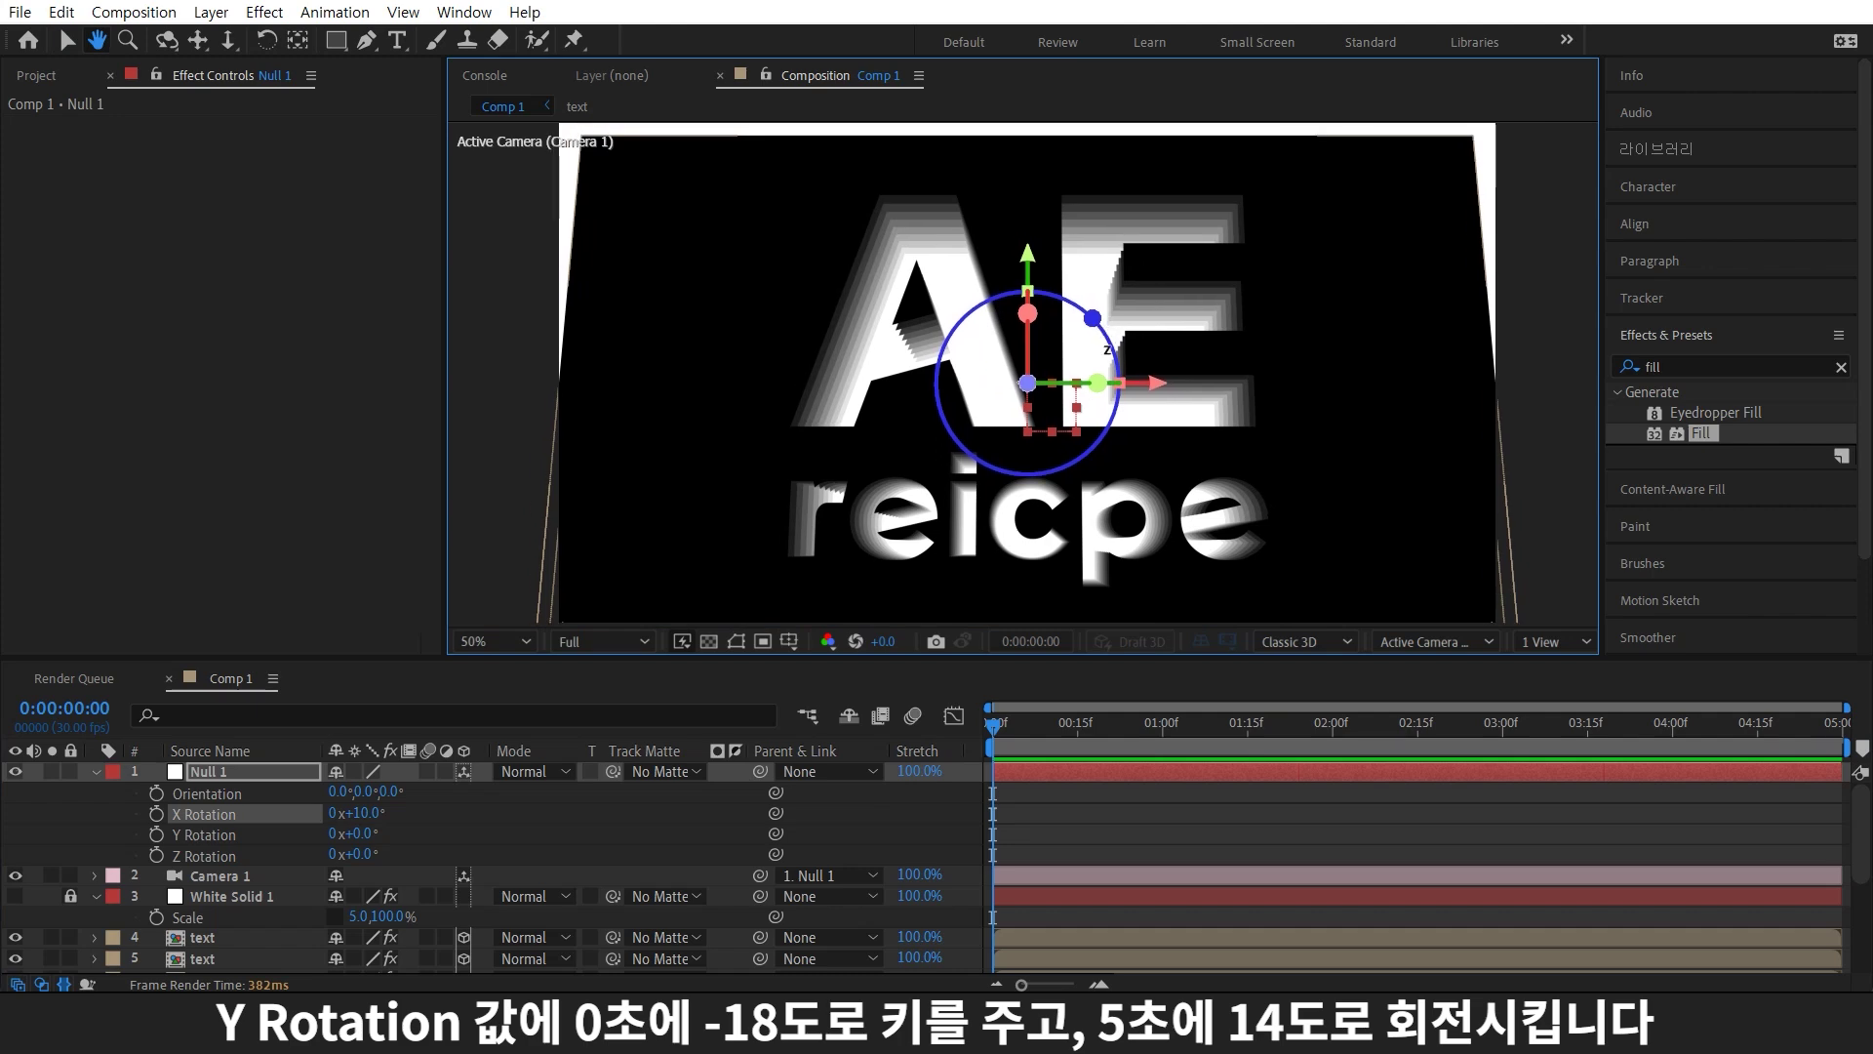
{"action": "left_click_drag", "start_coordinate": [361, 834], "coordinate": [343, 834]}
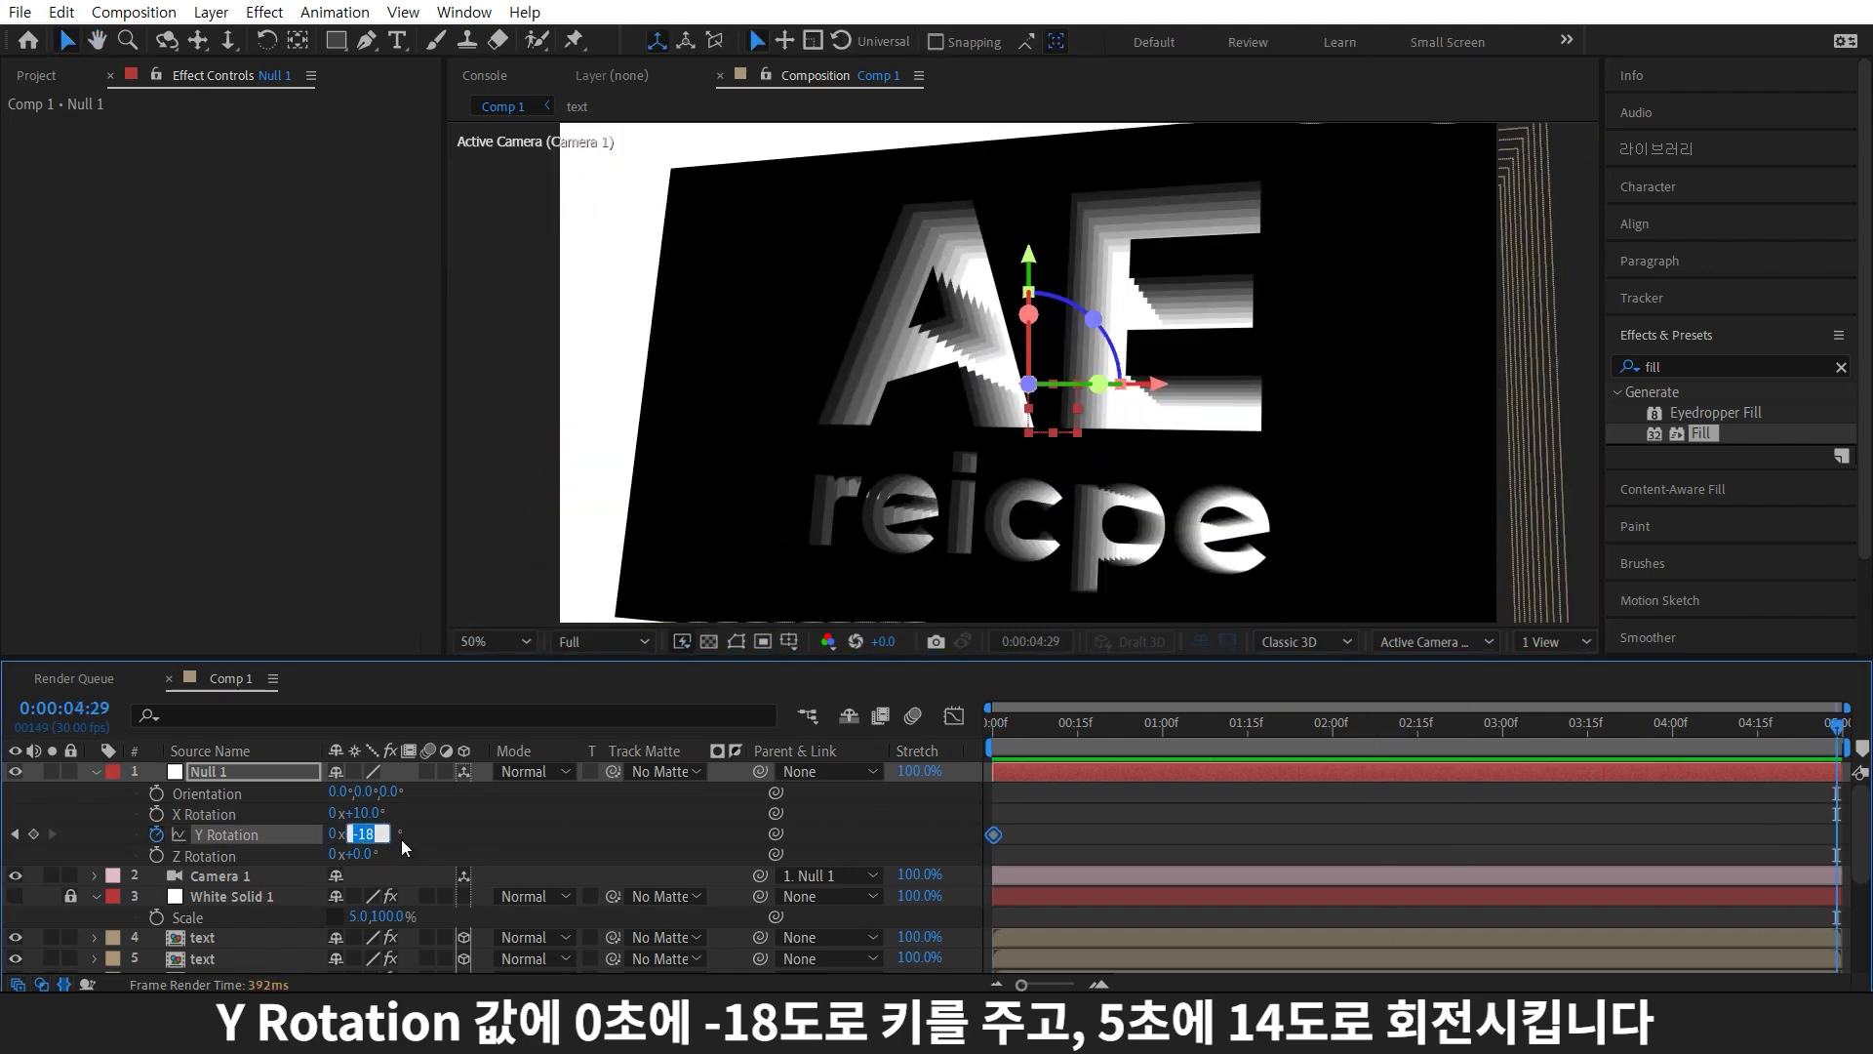
{"action": "key", "text": "ctrl+alt+y"}
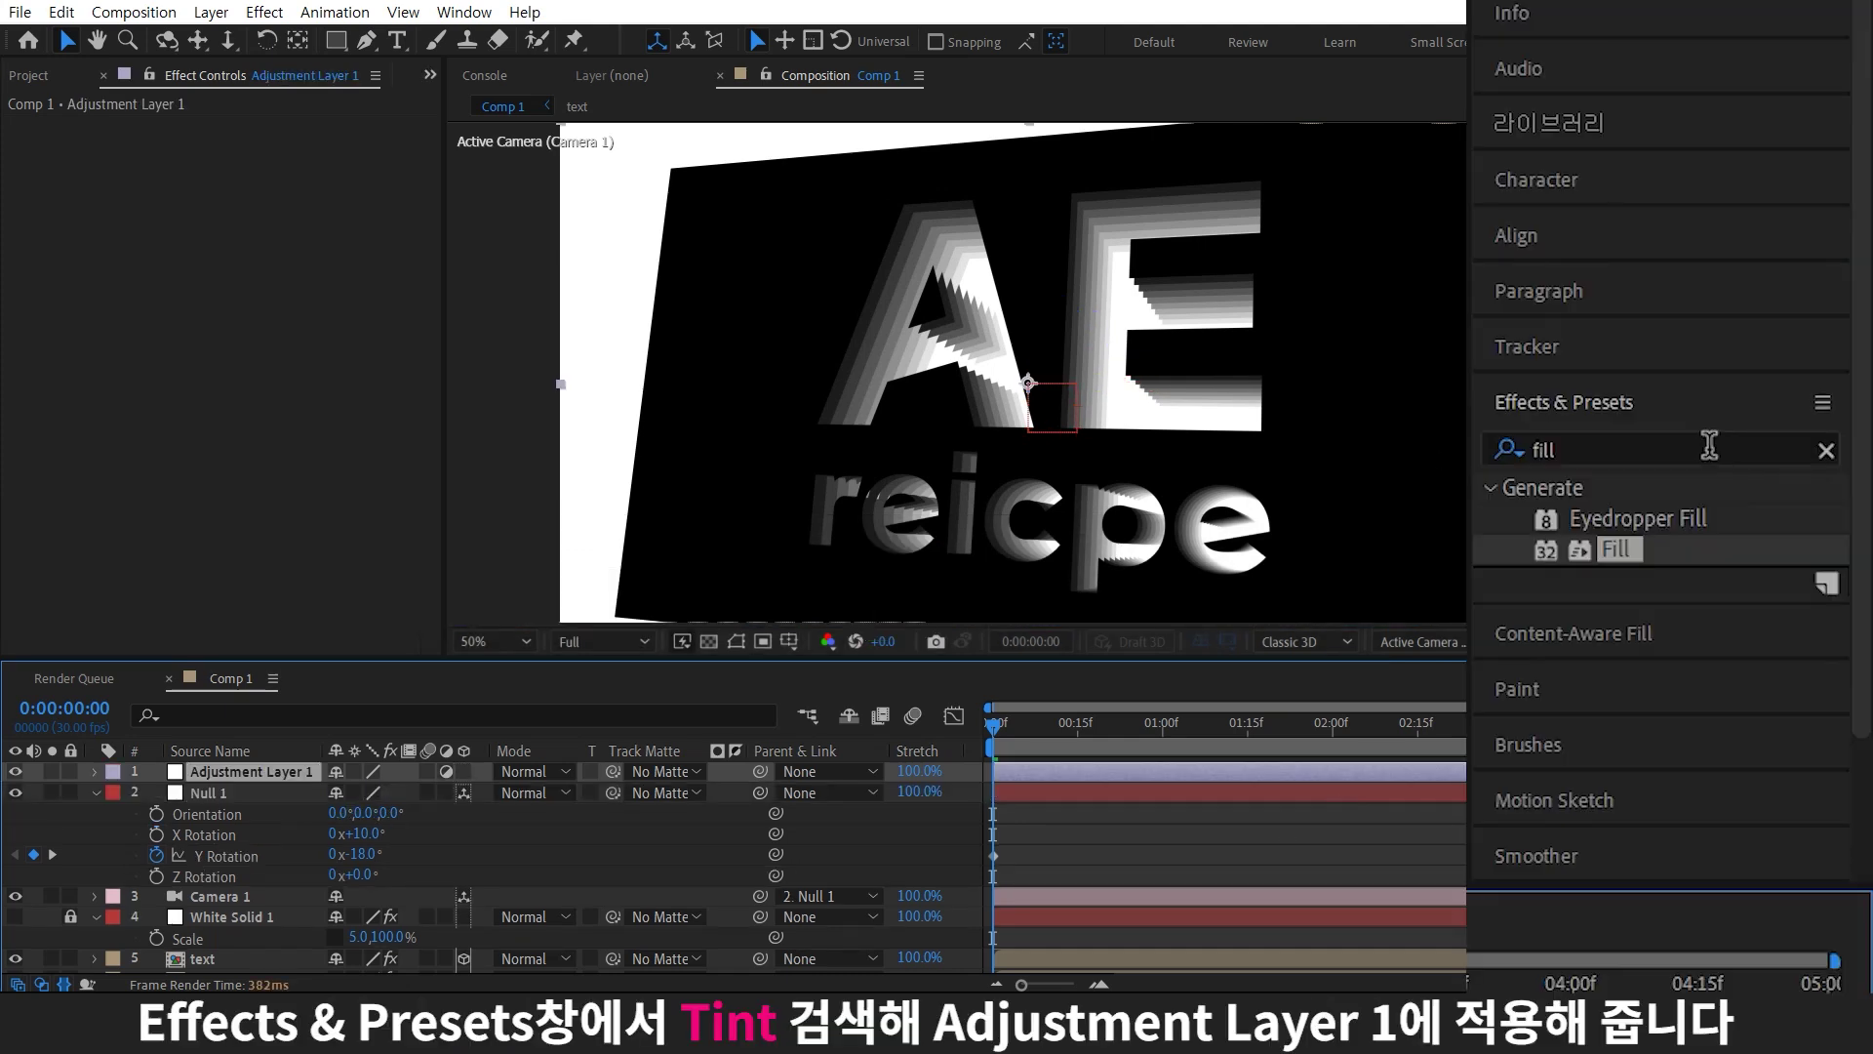
Apply Tint to Adjustment Layer 1 with Map Black To set to dark purple 220025
{"action": "type", "text": "tint"}
{"action": "mouse_move", "coordinate": [1620, 522]}
{"action": "left_mouse_down"}
{"action": "mouse_move", "coordinate": [178, 969]}
{"action": "mouse_move", "coordinate": [244, 771]}
{"action": "left_mouse_up"}
{"action": "left_click", "coordinate": [253, 147]}
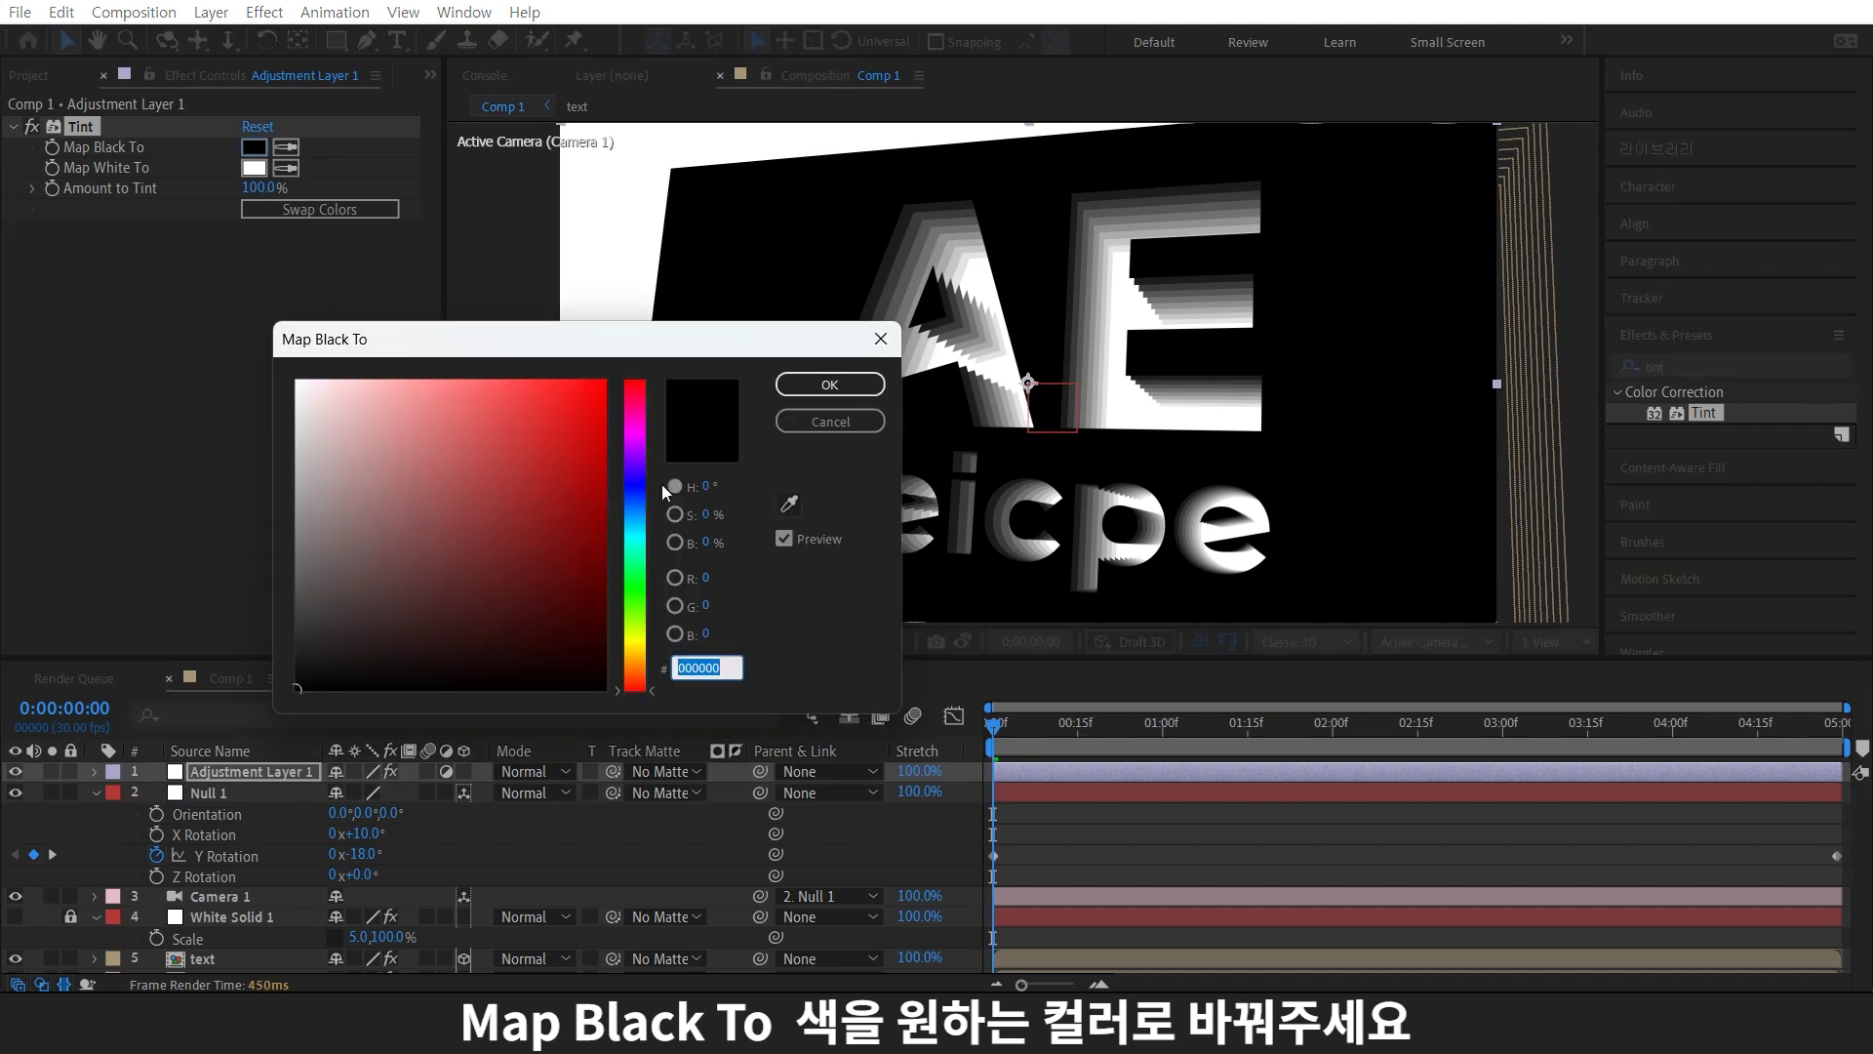
{"action": "left_click", "coordinate": [635, 436]}
{"action": "left_click", "coordinate": [604, 624]}
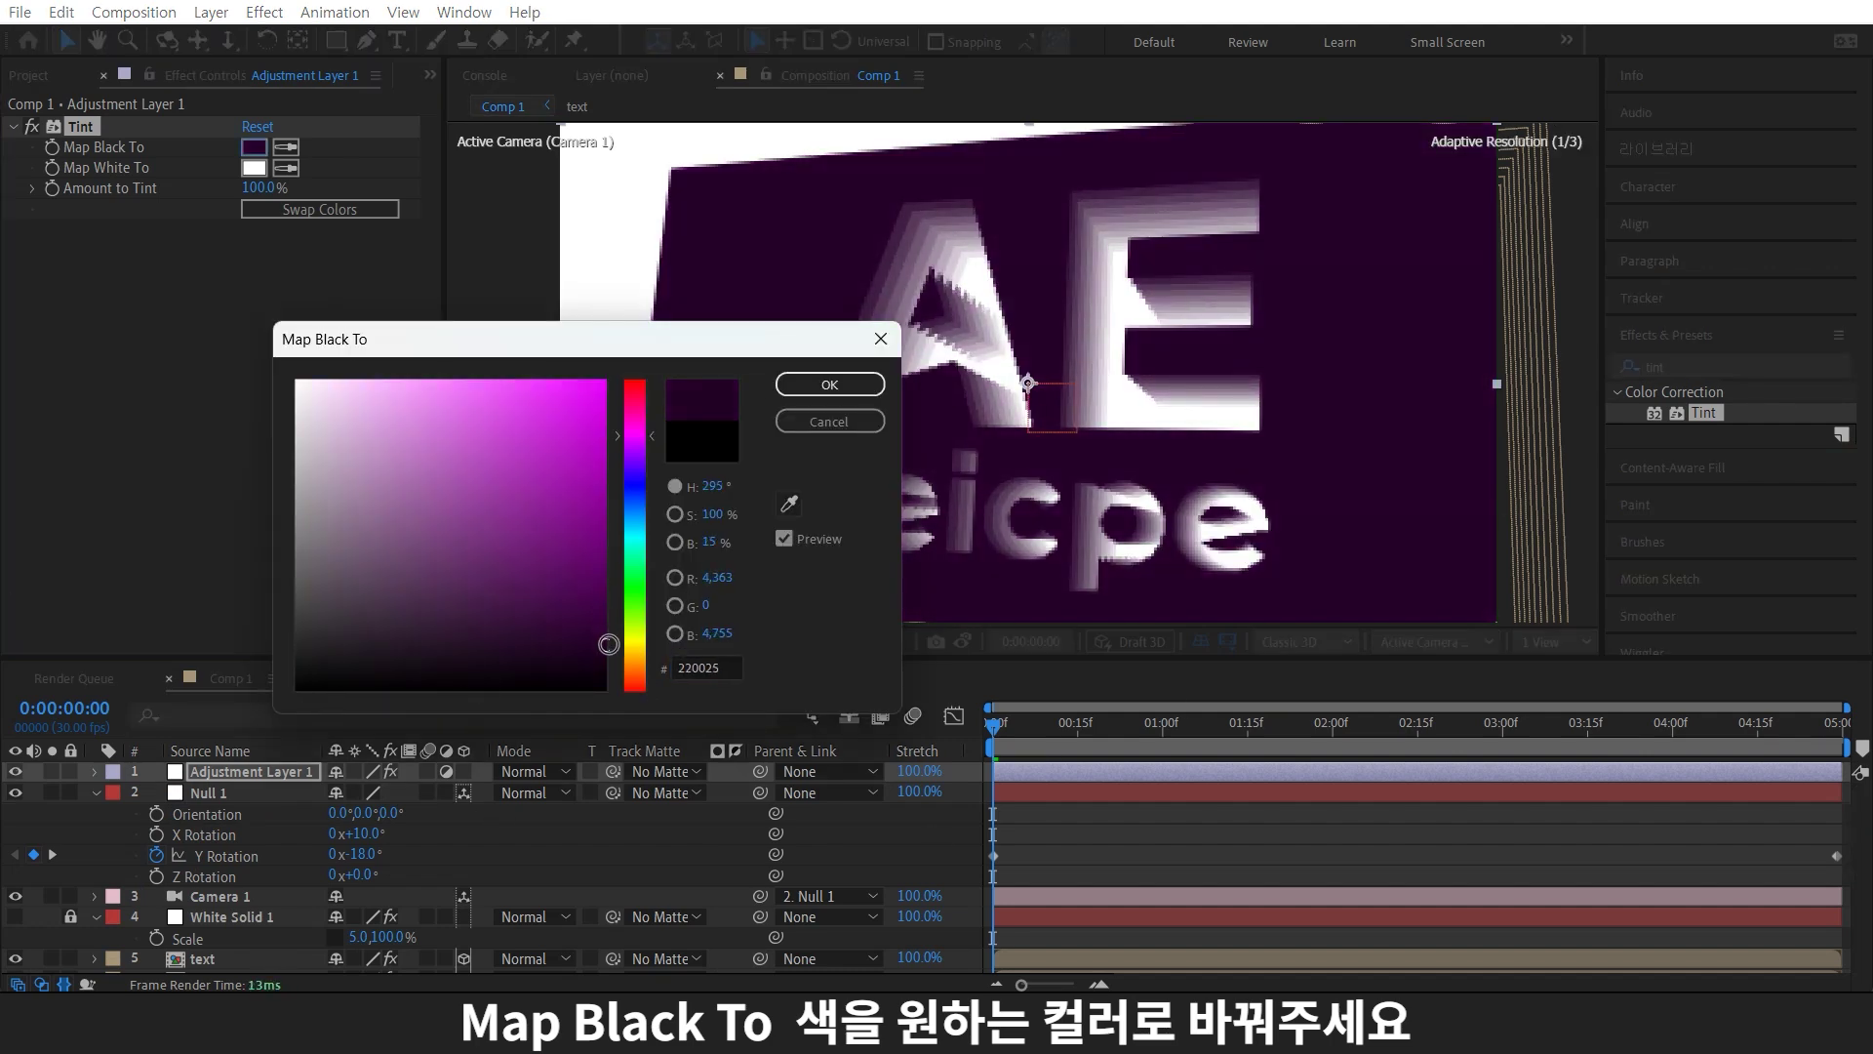
{"action": "left_click", "coordinate": [829, 385]}
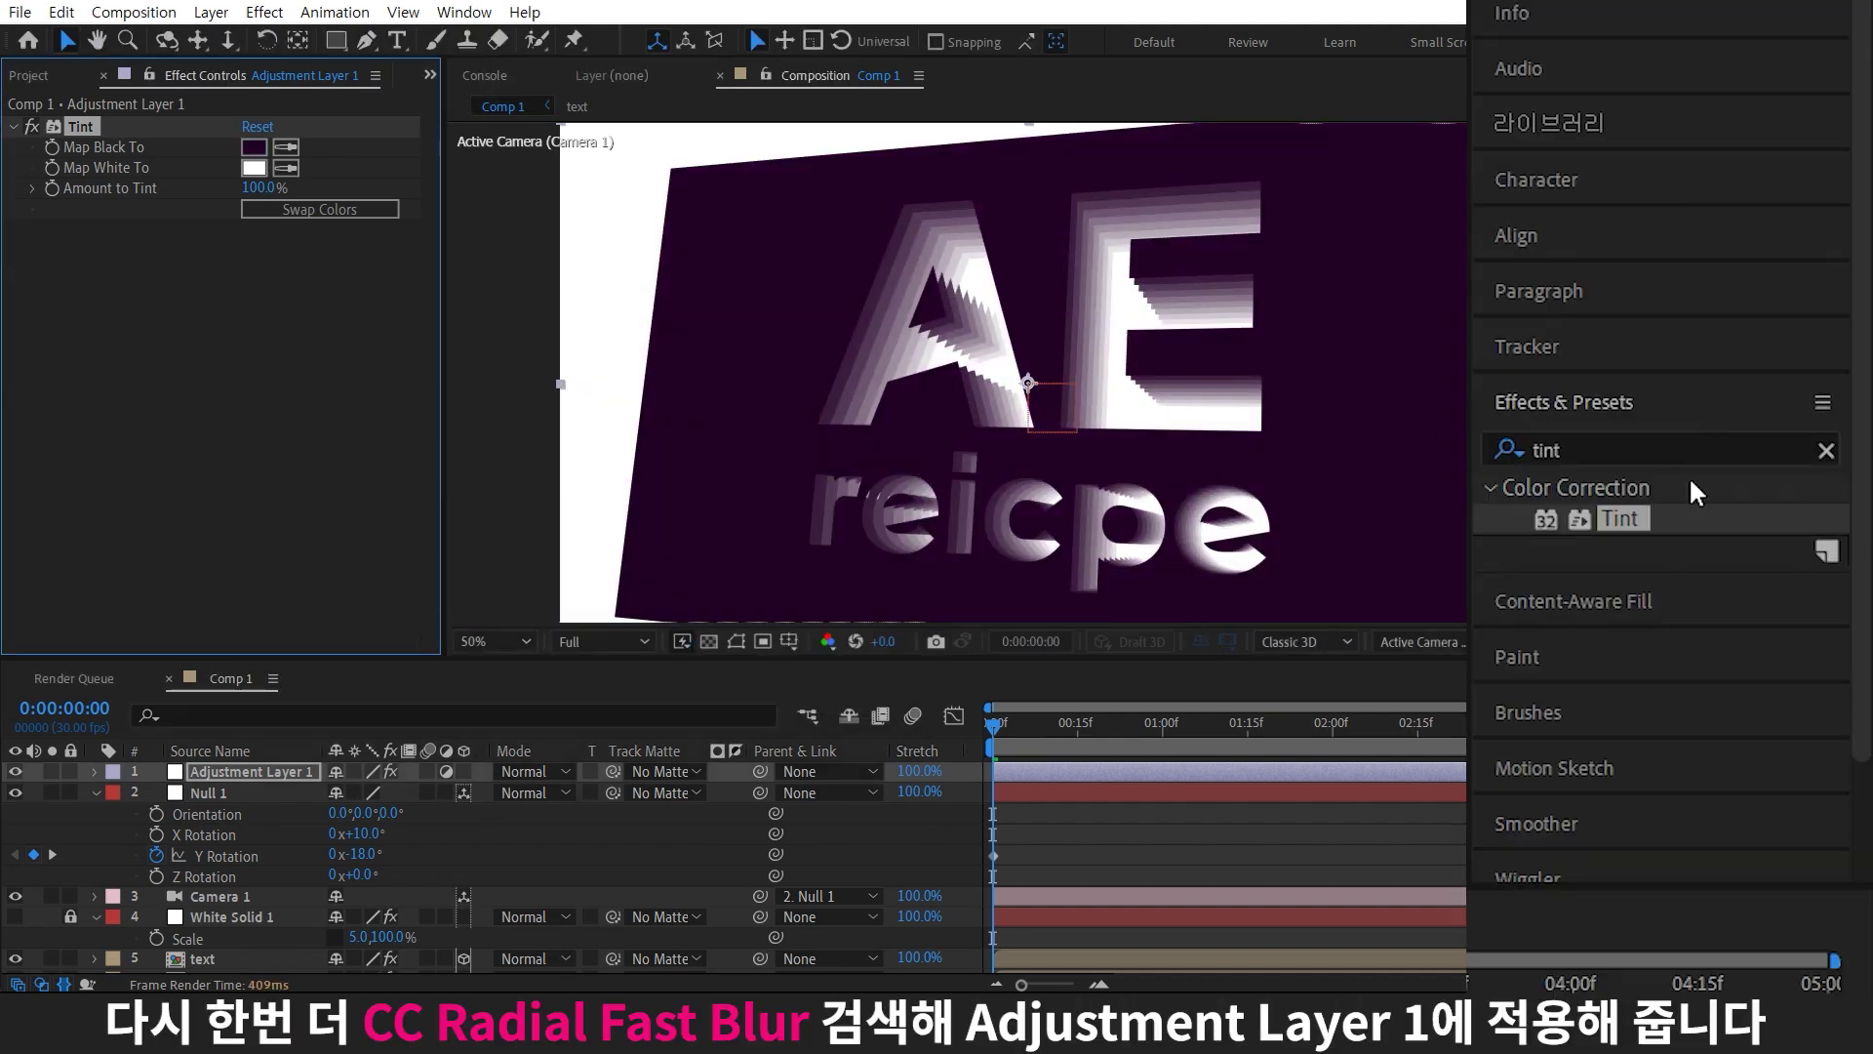
Add CC Radial Fast Blur (Amount 10, Brightest zoom) to Adjustment Layer 1, then create Adjustment Layer 2
{"action": "double_click", "coordinate": [1546, 450]}
{"action": "type", "text": "fast"}
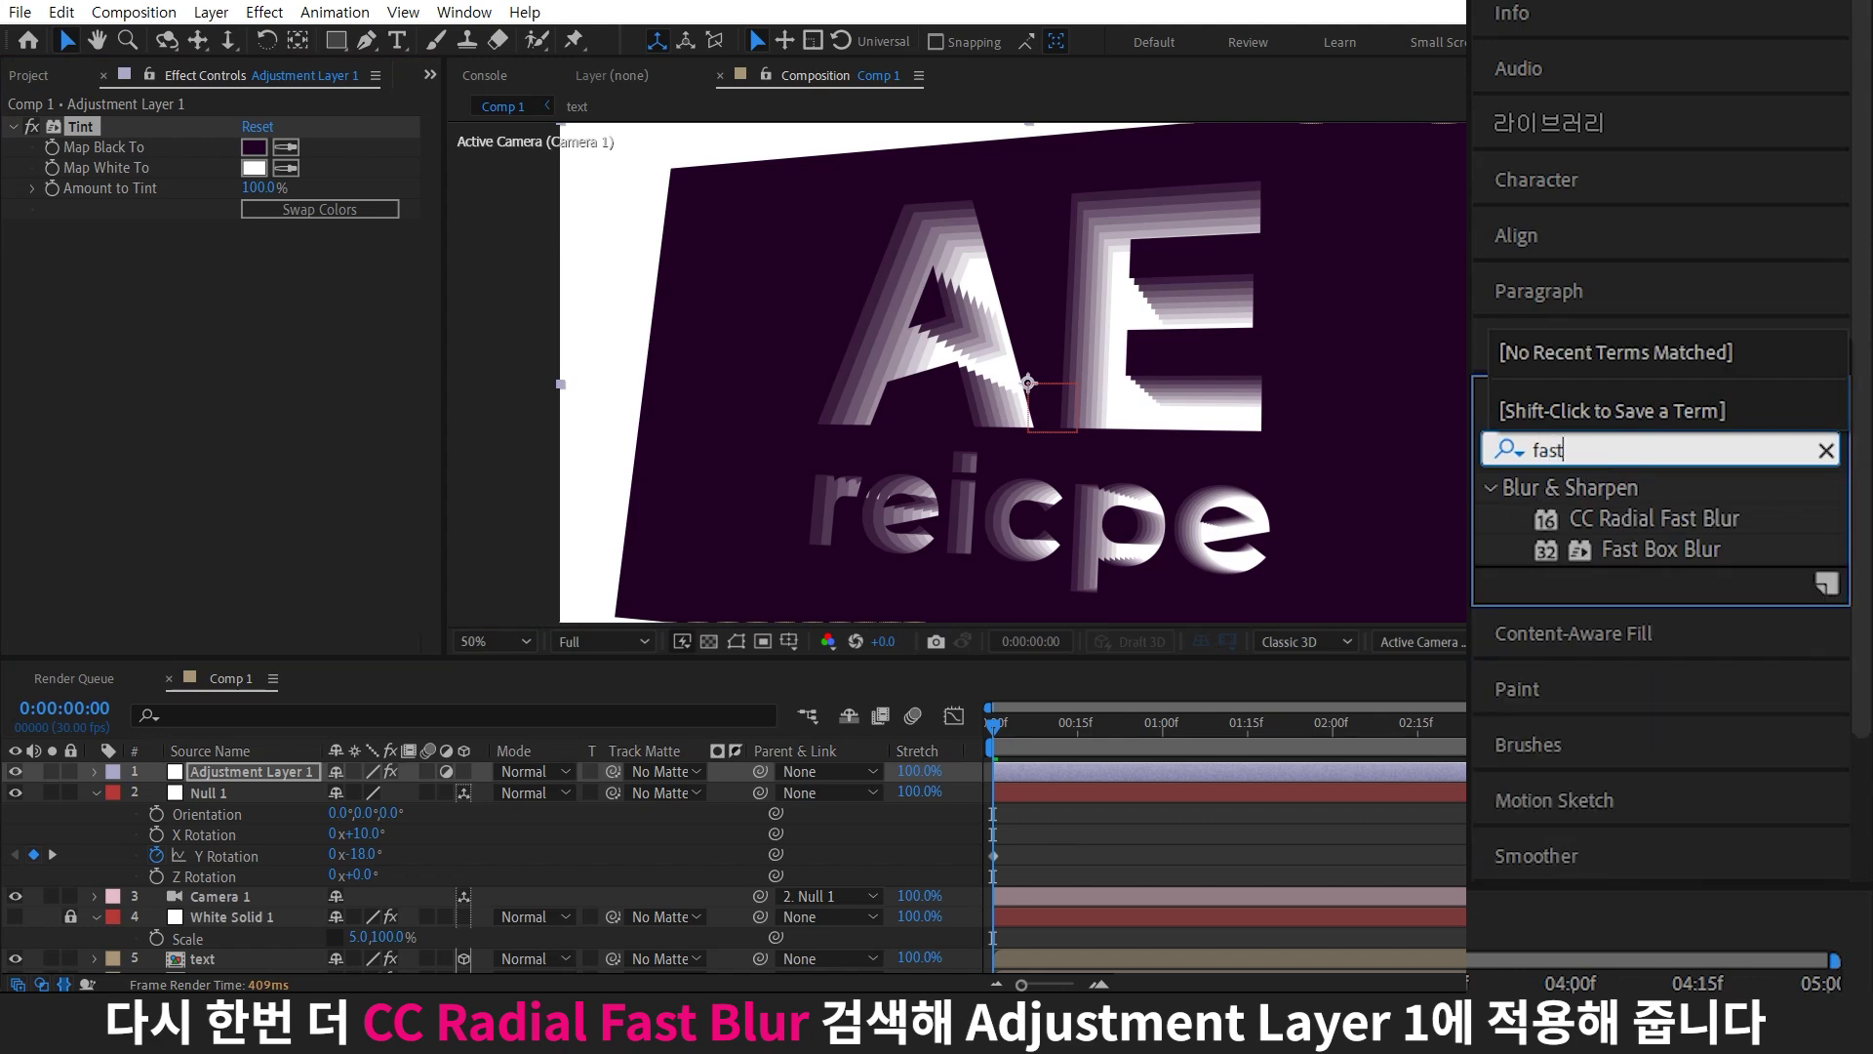
{"action": "mouse_move", "coordinate": [1601, 524]}
{"action": "left_mouse_down"}
{"action": "mouse_move", "coordinate": [5, 536]}
{"action": "mouse_move", "coordinate": [71, 523]}
{"action": "left_mouse_up"}
{"action": "type", "text": "10"}
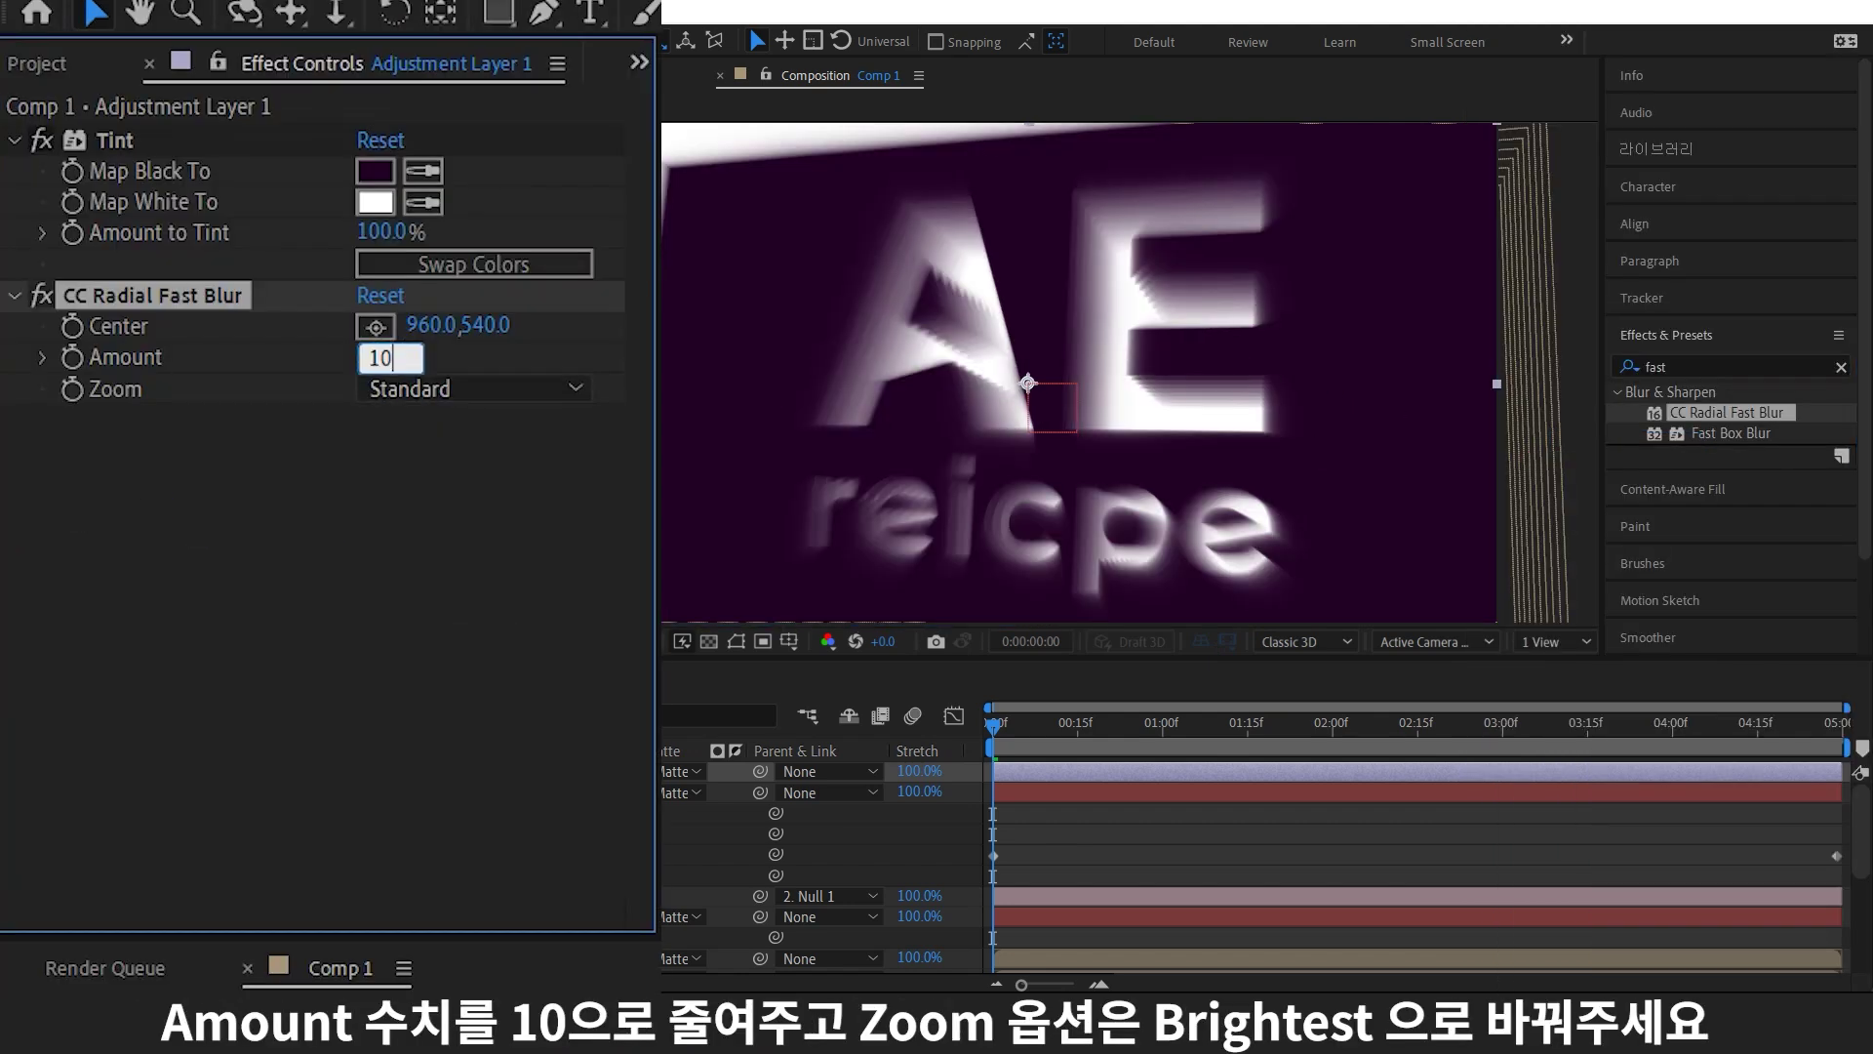
{"action": "key", "text": "Return"}
{"action": "left_click", "coordinate": [468, 388]}
{"action": "left_click", "coordinate": [466, 463]}
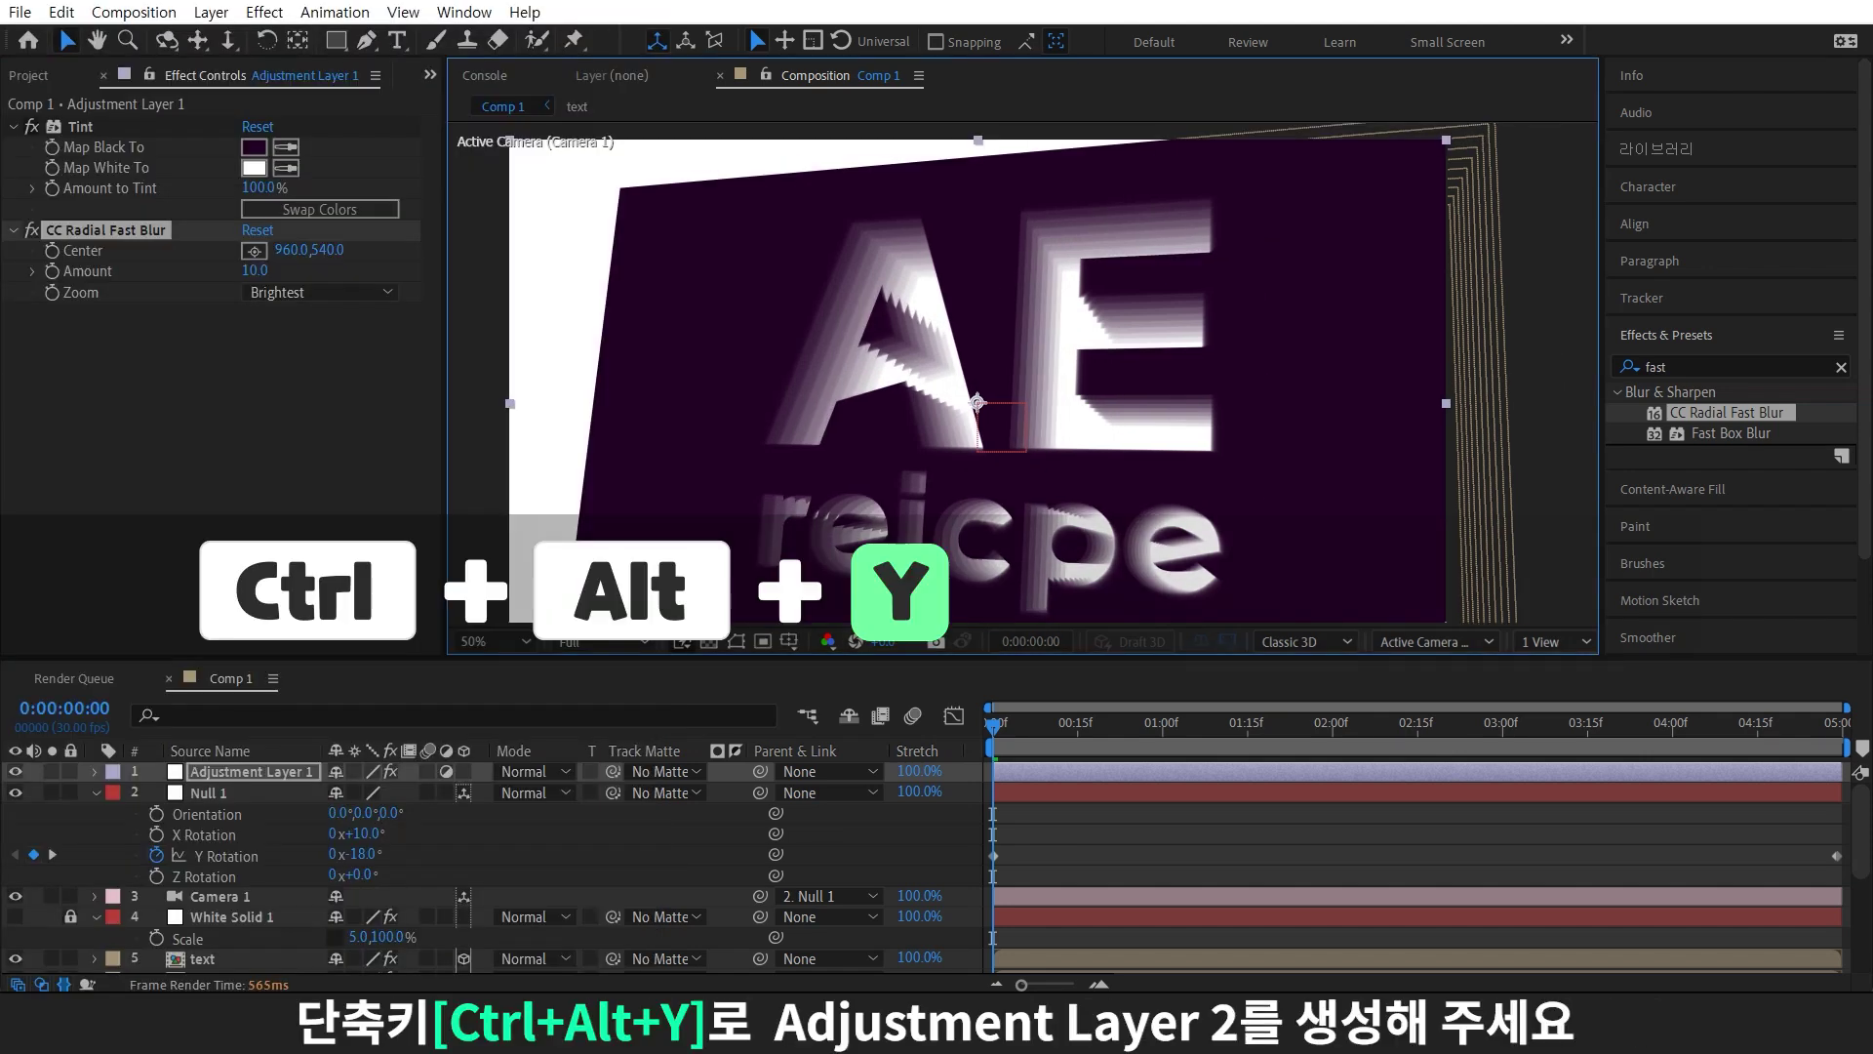
{"action": "key", "text": "ctrl+alt+y"}
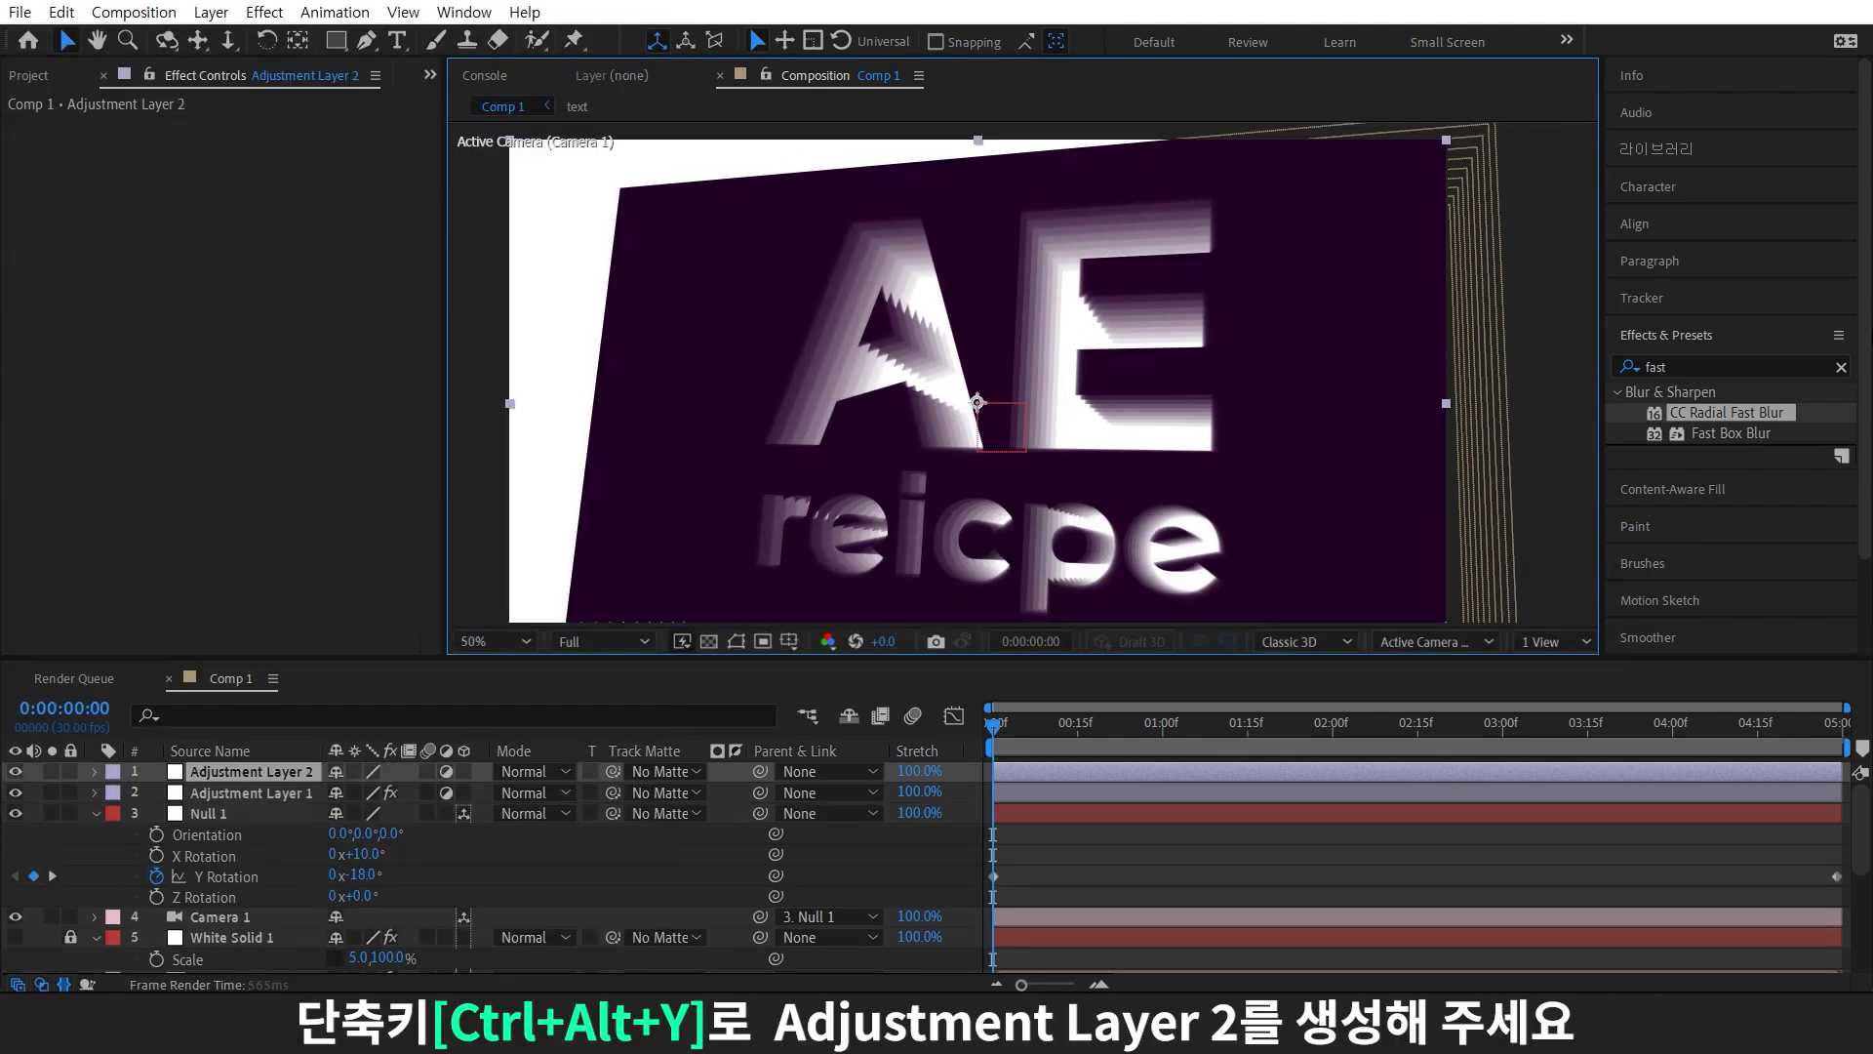
Apply Glow to Adjustment Layer 2 with Glow Threshold 95.3% and Glow Radius 200
{"action": "left_click", "coordinate": [1718, 366]}
{"action": "type", "text": "glow"}
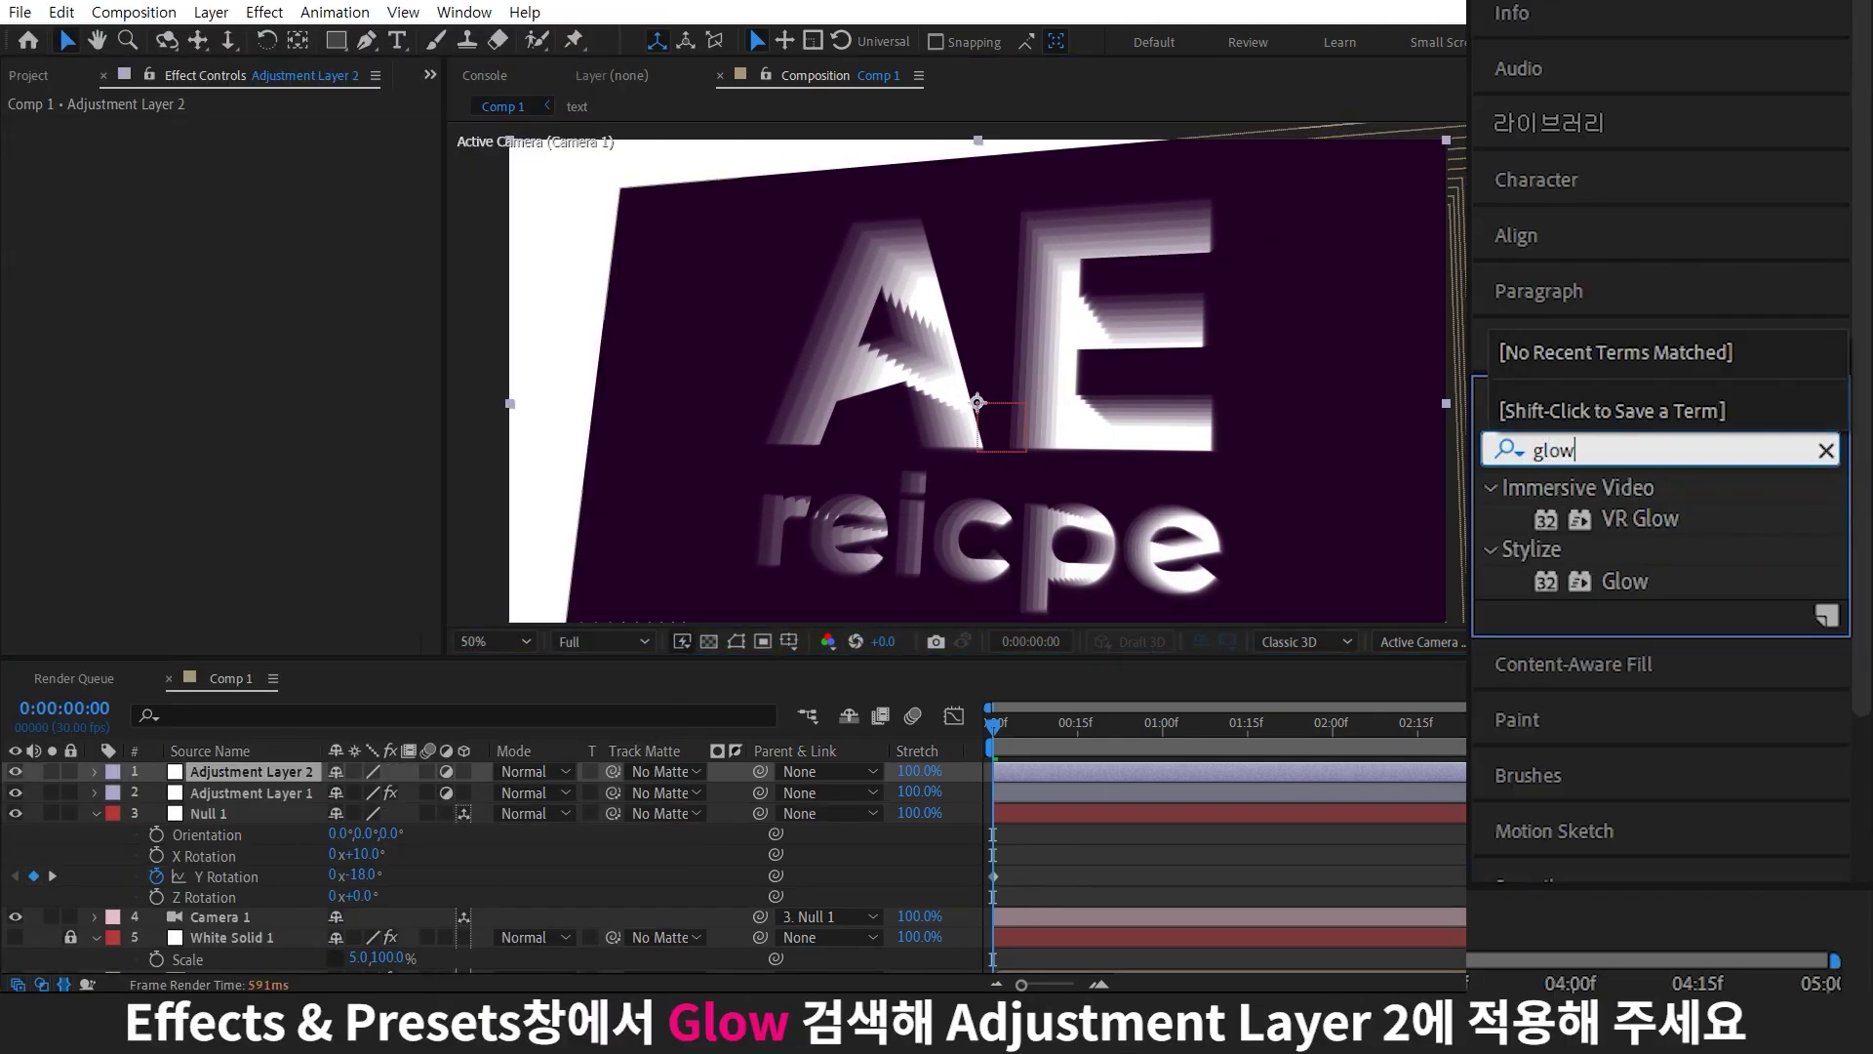
{"action": "left_click_drag", "start_coordinate": [1610, 591], "coordinate": [308, 466]}
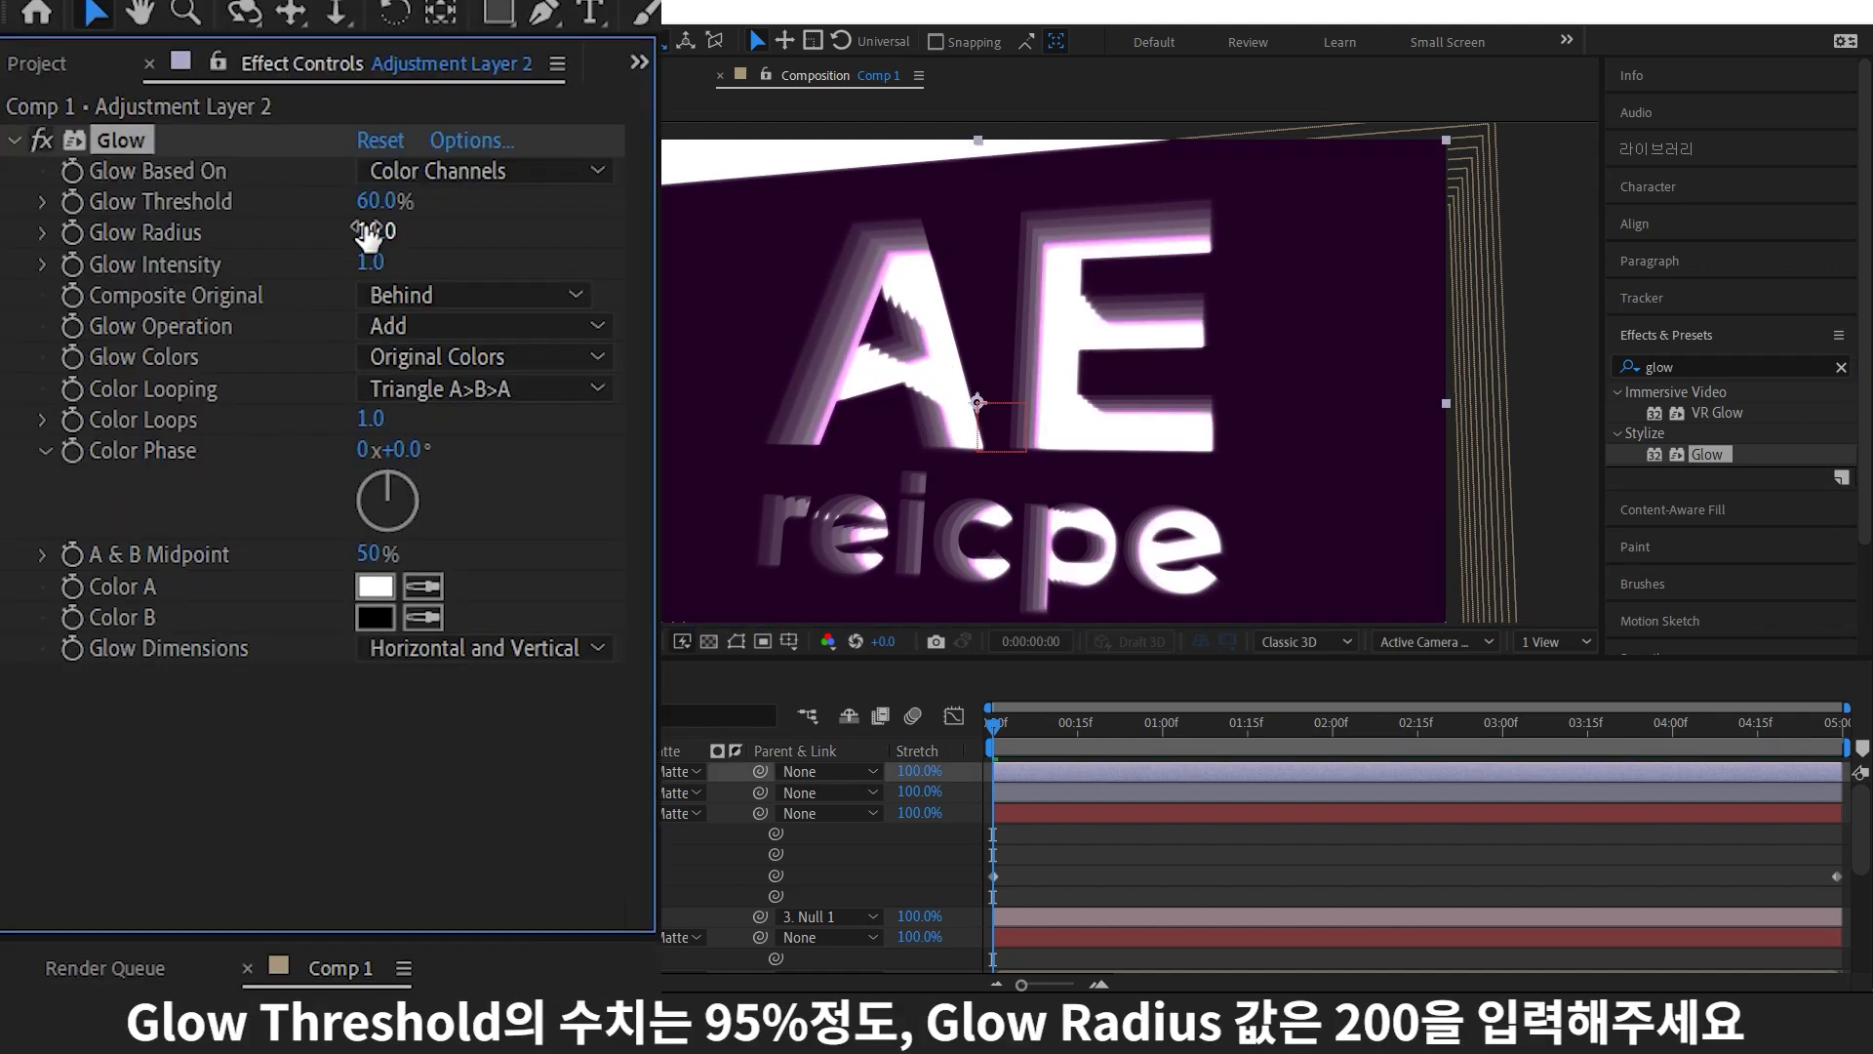
{"action": "left_click_drag", "start_coordinate": [383, 201], "coordinate": [429, 201]}
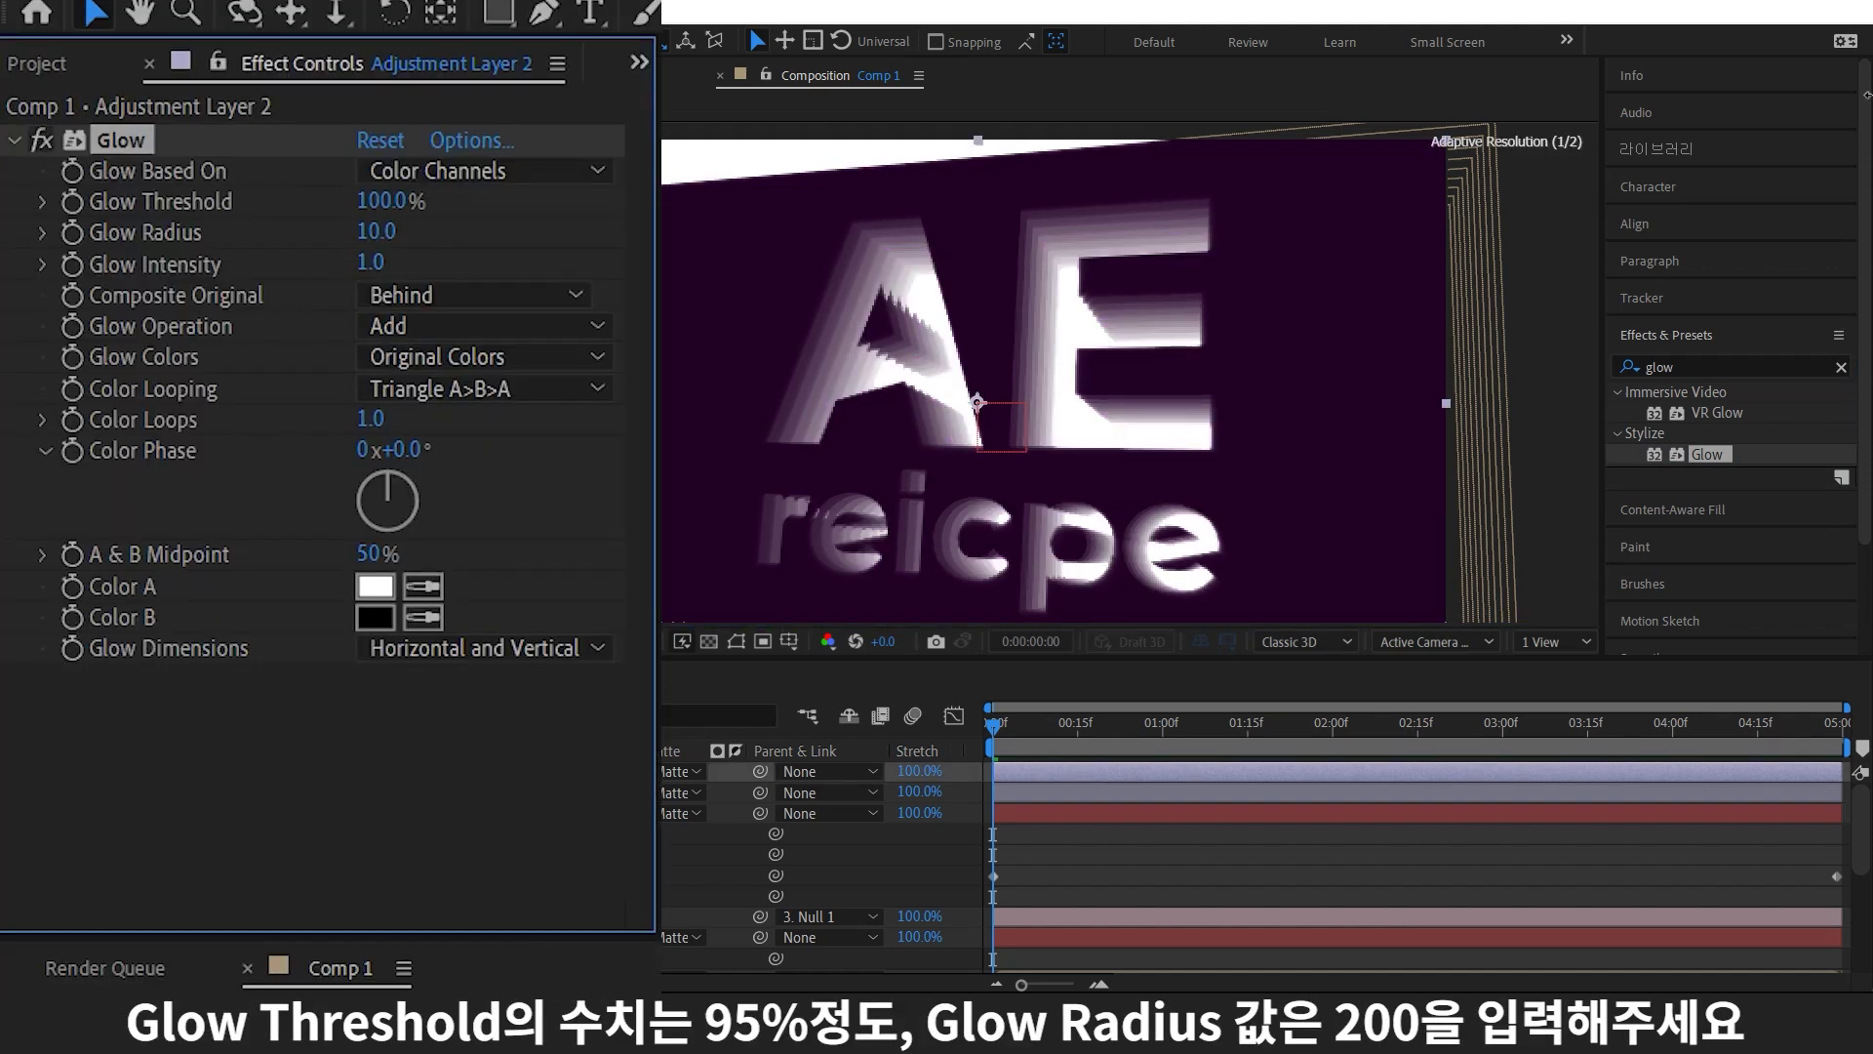
{"action": "left_click", "coordinate": [391, 231]}
{"action": "type", "text": "200"}
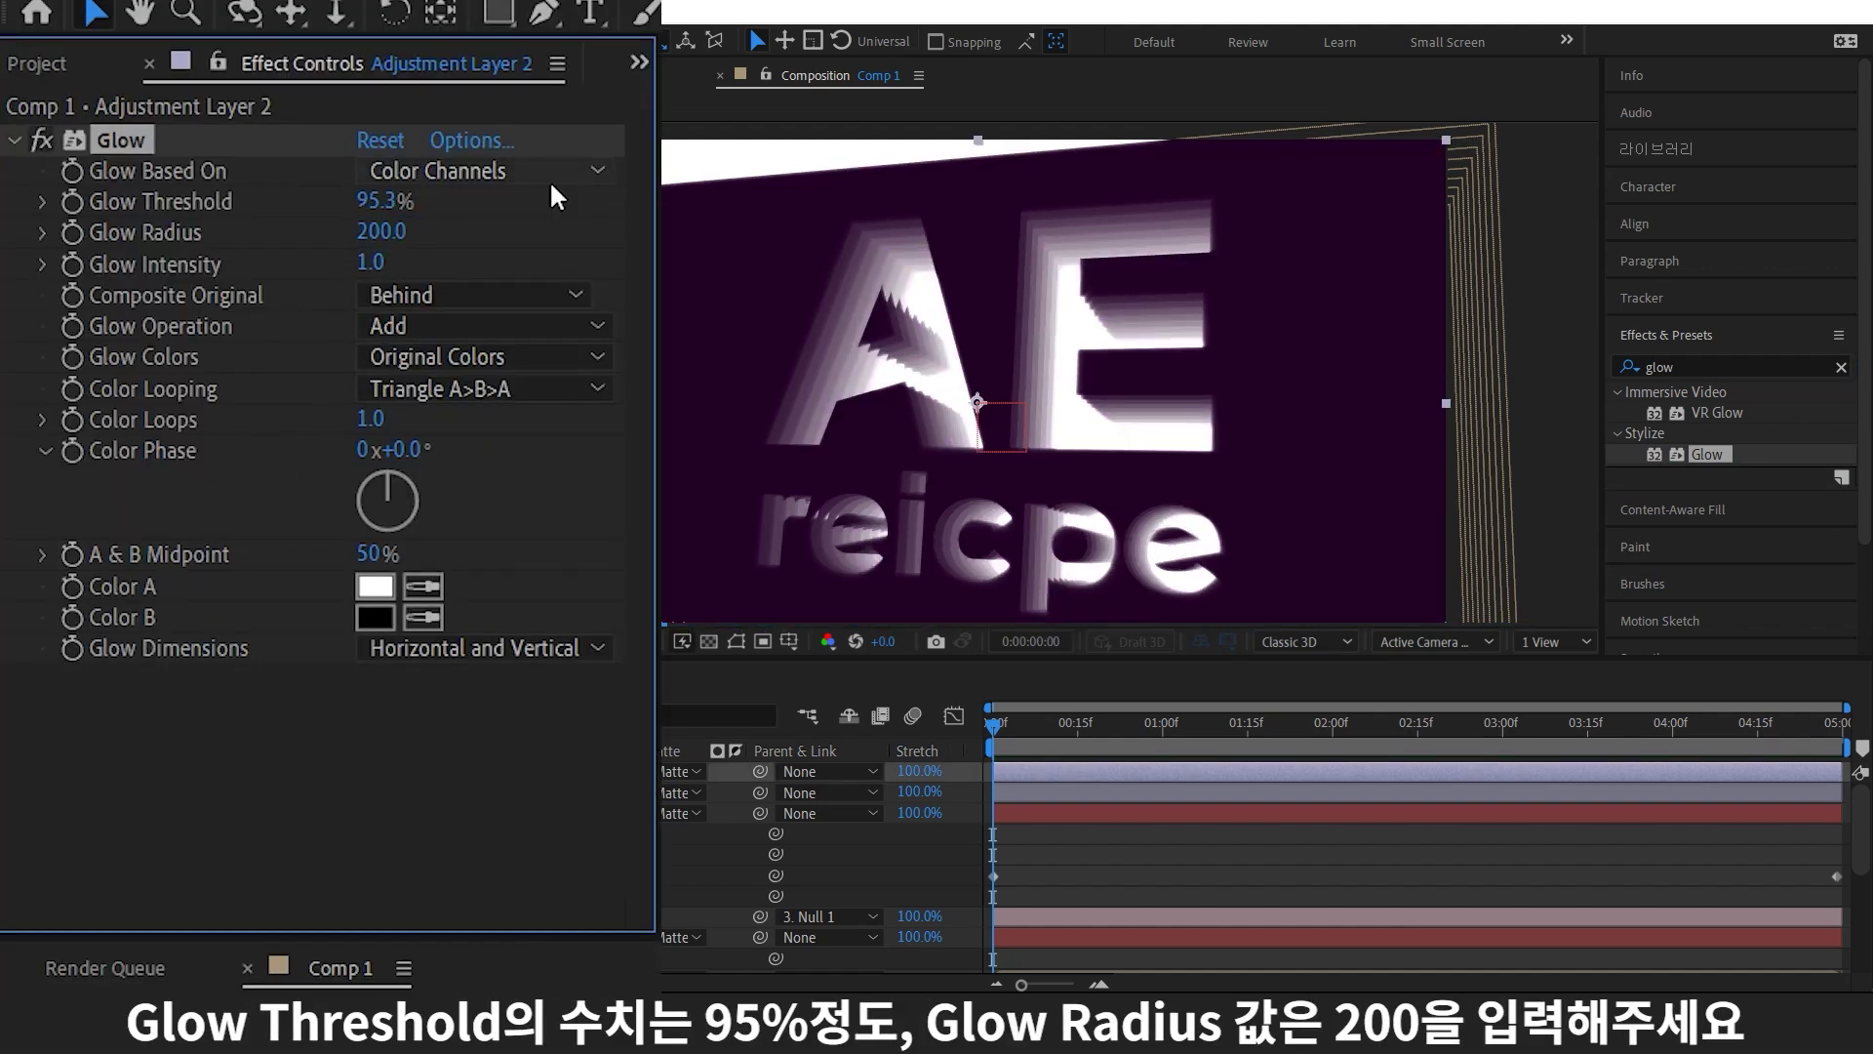
{"action": "scroll", "coordinate": [232, 859], "scroll_direction": "down", "scroll_amount": 2}
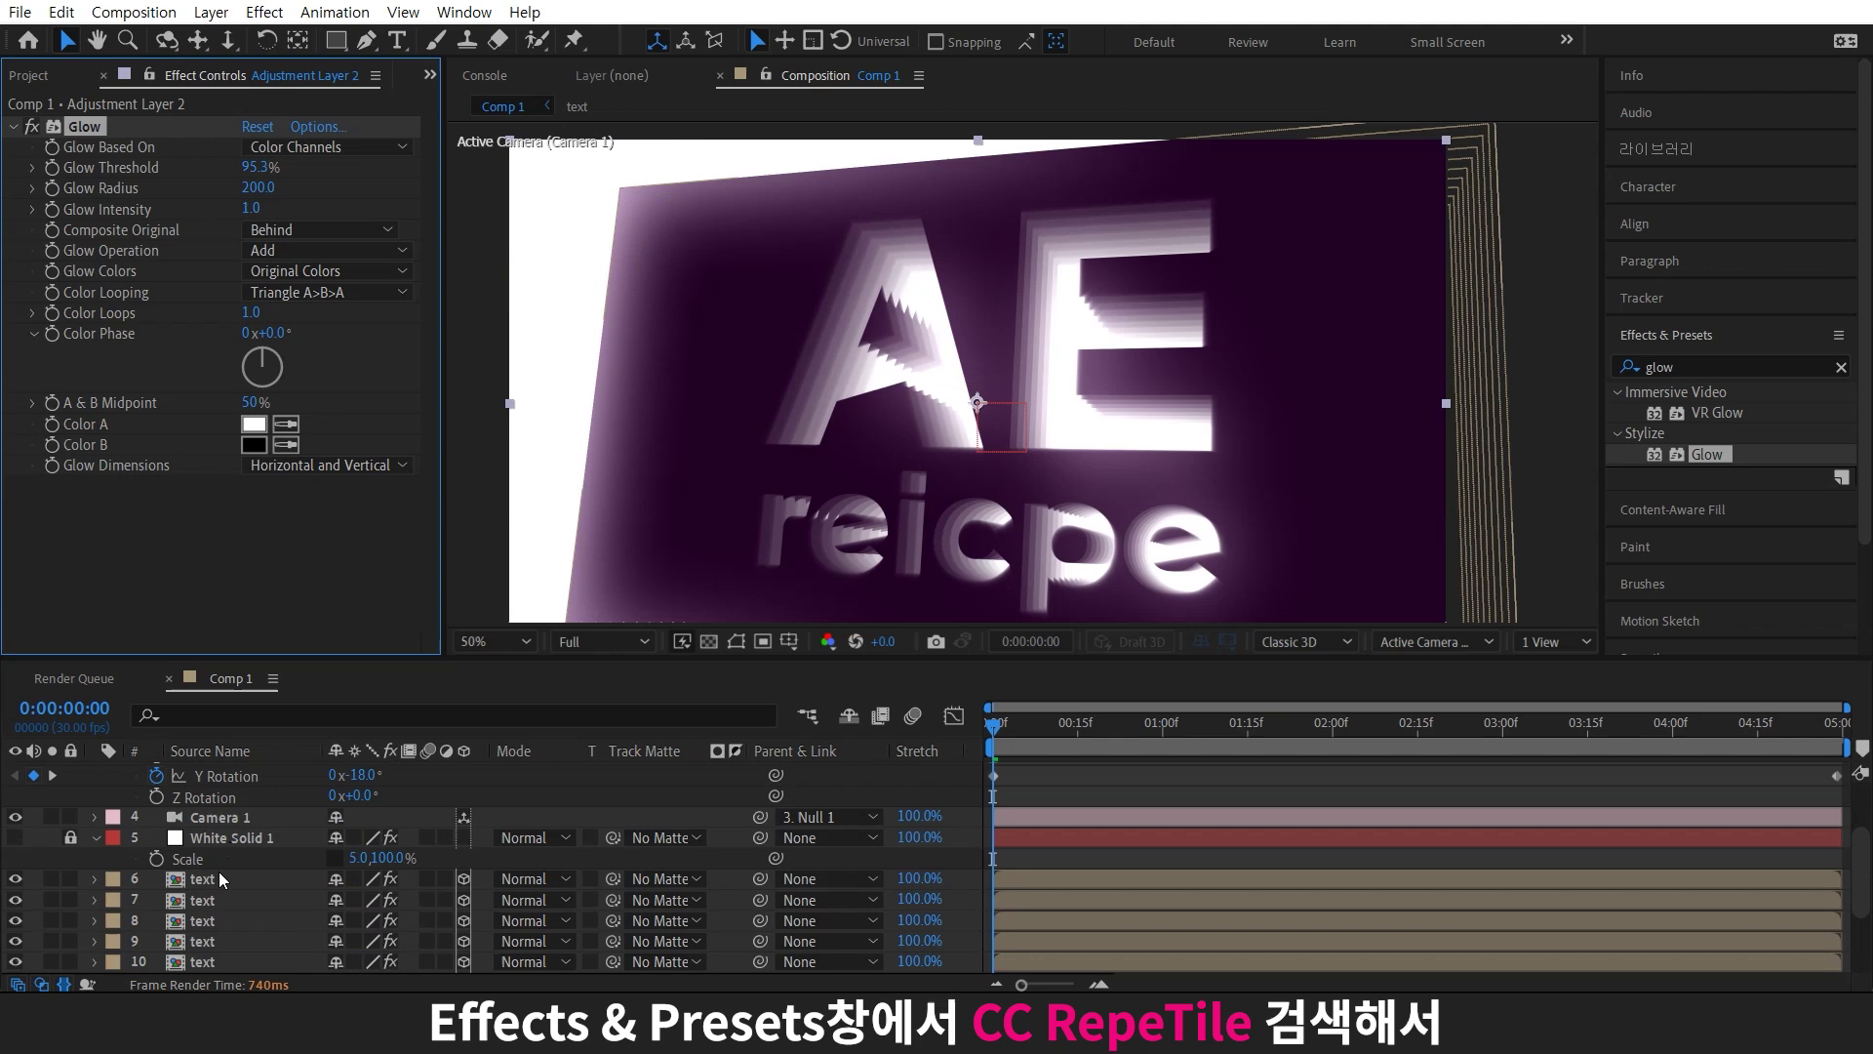
Apply CC RepeTile to the front text layer 6
{"action": "left_click", "coordinate": [222, 880]}
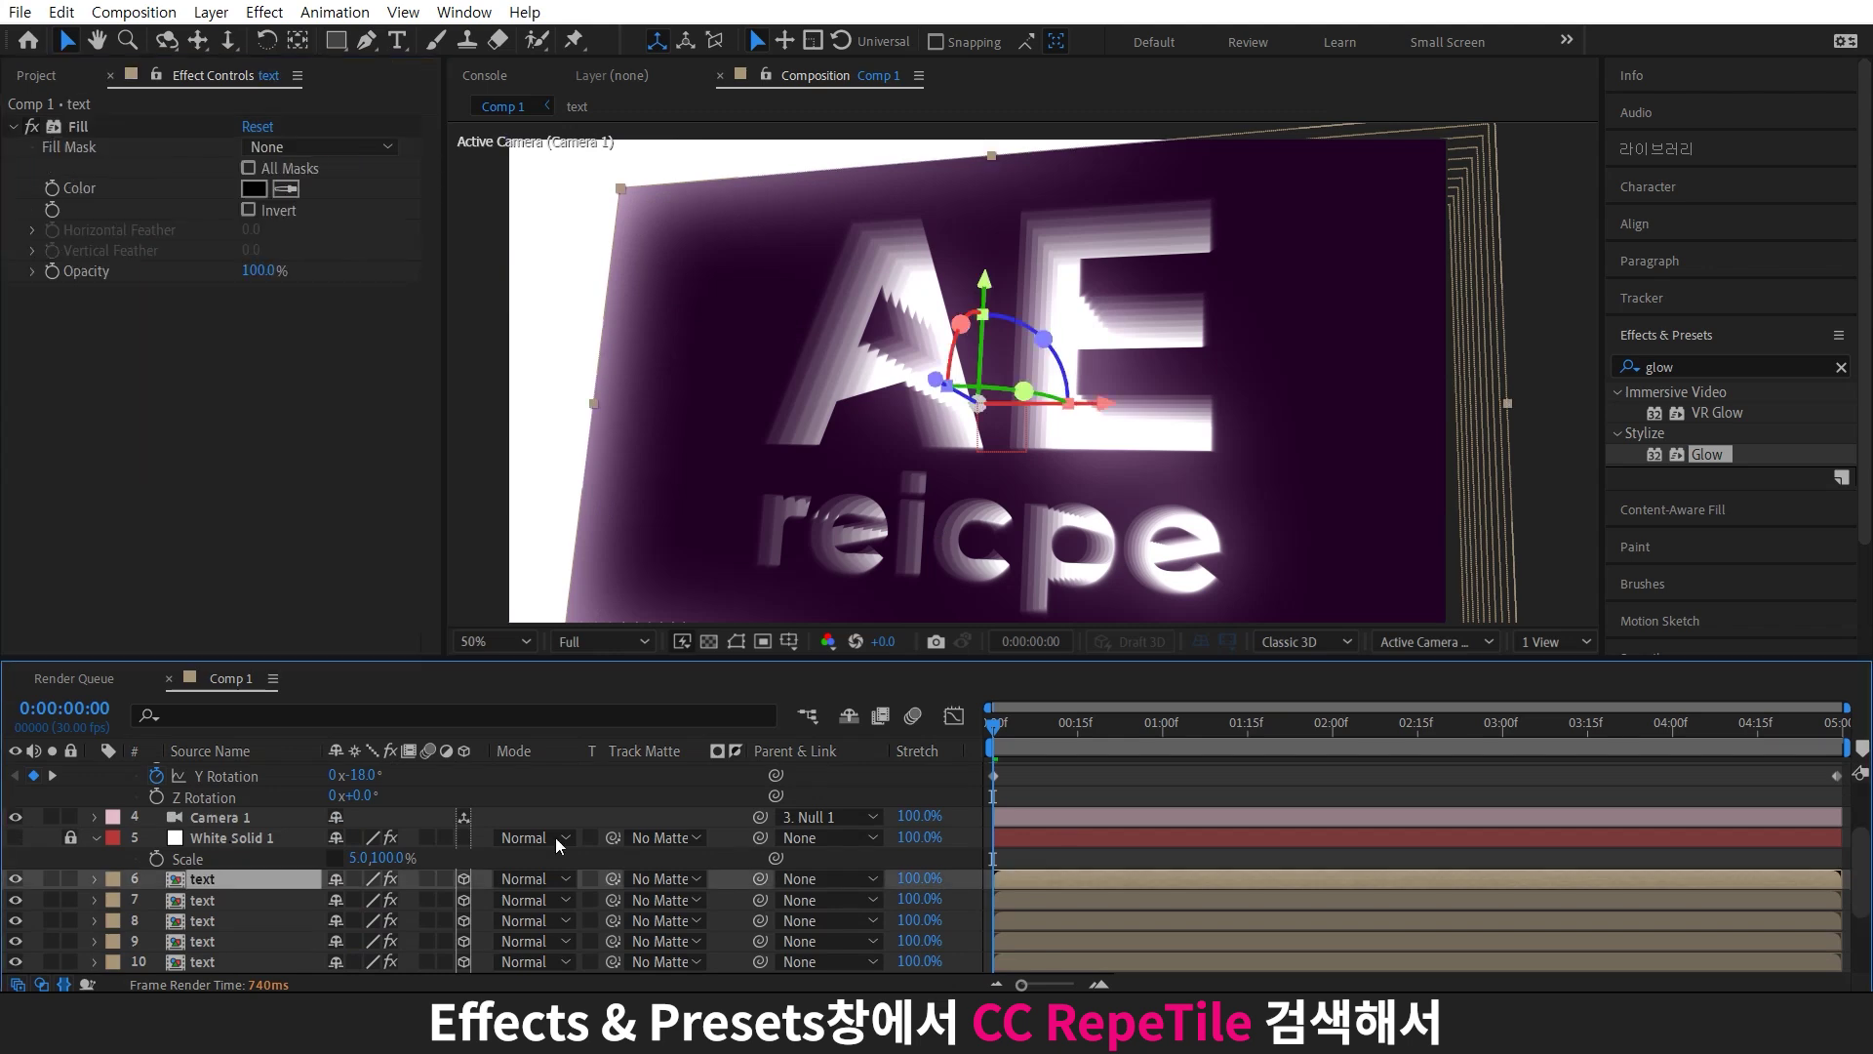
{"action": "left_click", "coordinate": [1679, 367]}
{"action": "type", "text": "tile"}
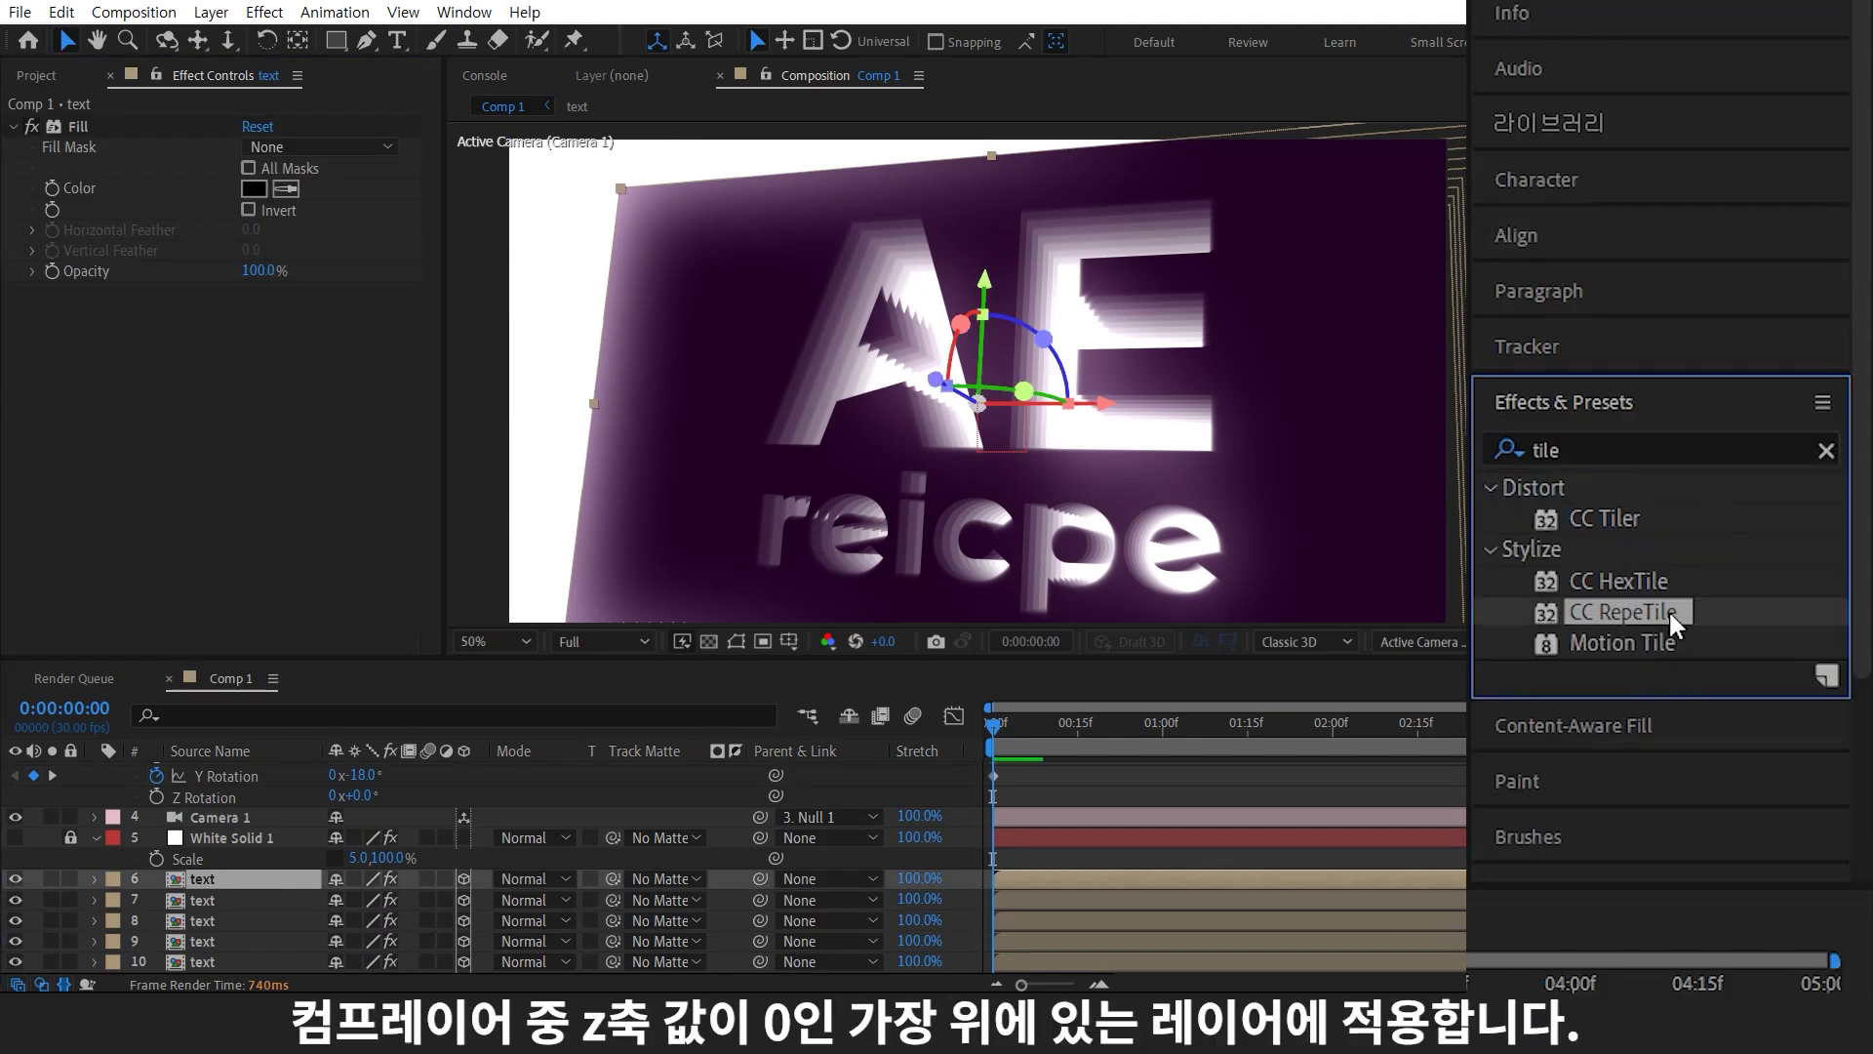
{"action": "left_click_drag", "start_coordinate": [1620, 611], "coordinate": [295, 878]}
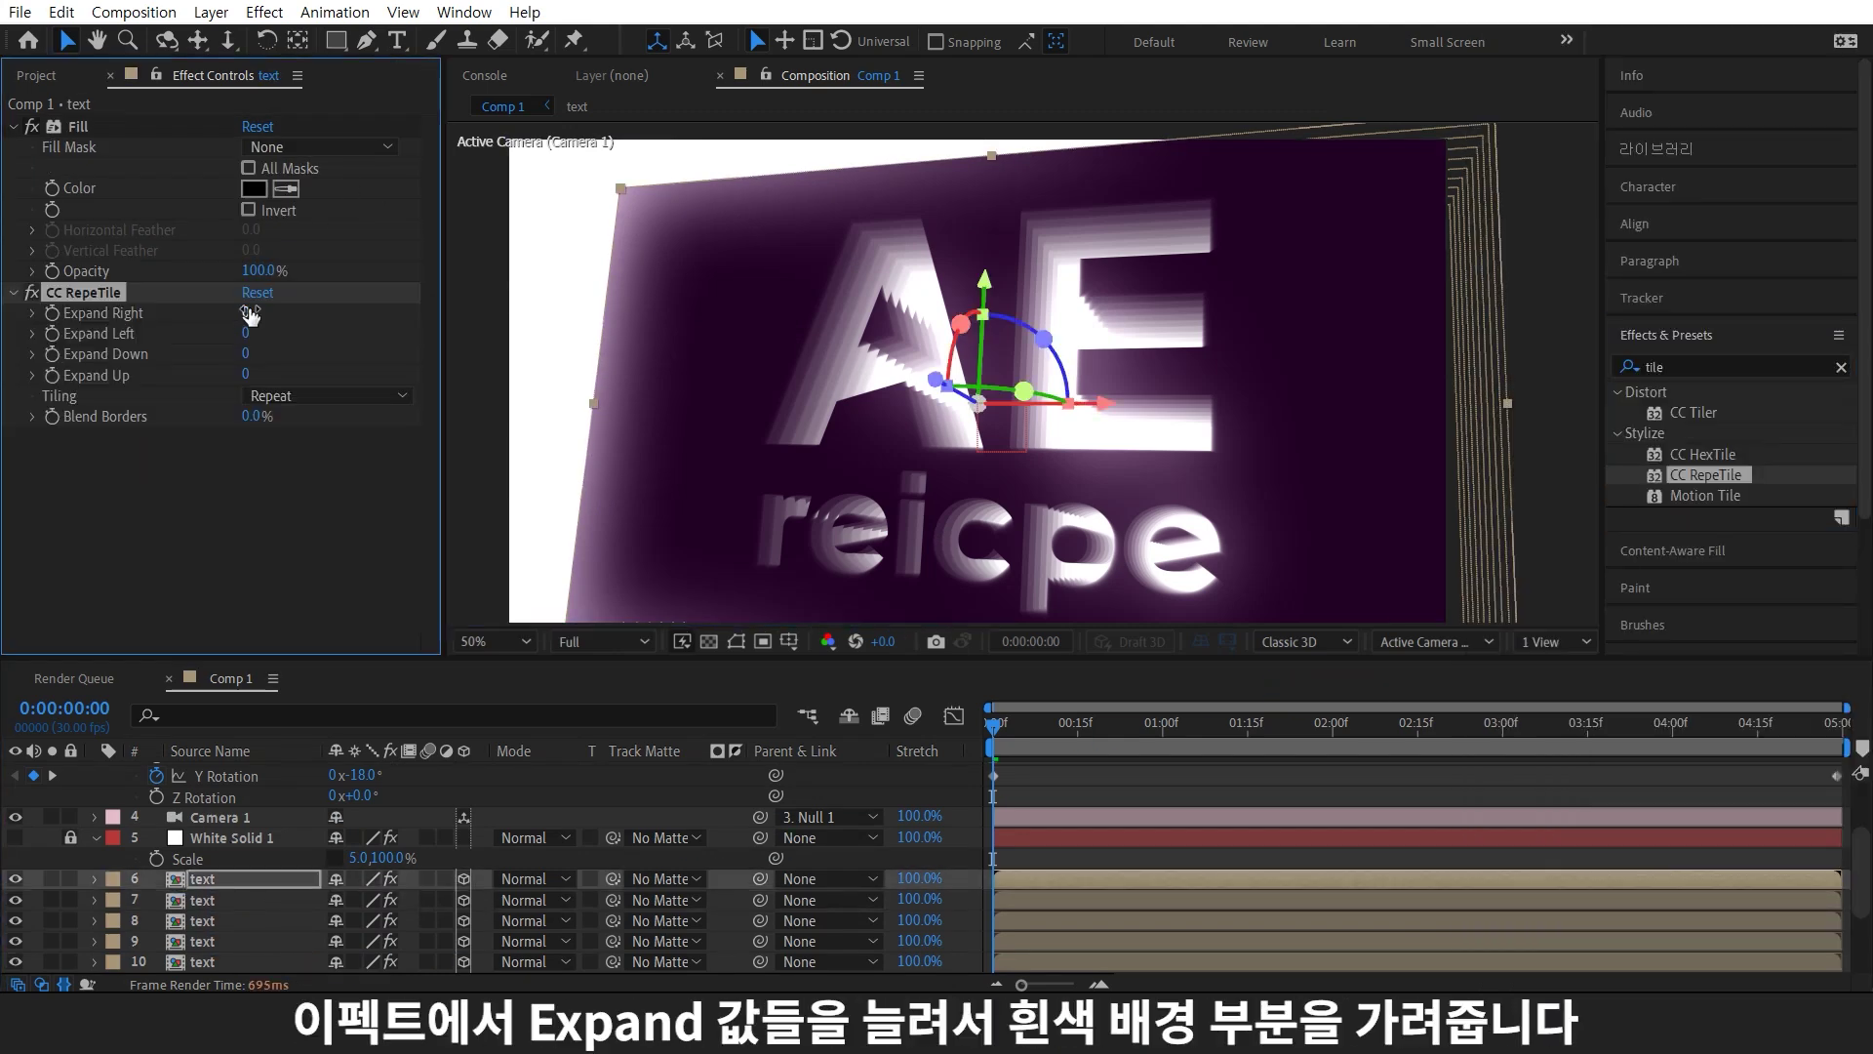
Expand the RepeTile right, left, down and up to cover the white background, then preview
{"action": "mouse_move", "coordinate": [251, 313]}
{"action": "left_mouse_down"}
{"action": "mouse_move", "coordinate": [683, 313]}
{"action": "mouse_move", "coordinate": [585, 333]}
{"action": "left_mouse_up"}
{"action": "mouse_move", "coordinate": [246, 354]}
{"action": "left_mouse_down"}
{"action": "mouse_move", "coordinate": [772, 346]}
{"action": "mouse_move", "coordinate": [427, 410]}
{"action": "left_mouse_up"}
{"action": "left_click_drag", "start_coordinate": [250, 376], "coordinate": [586, 376]}
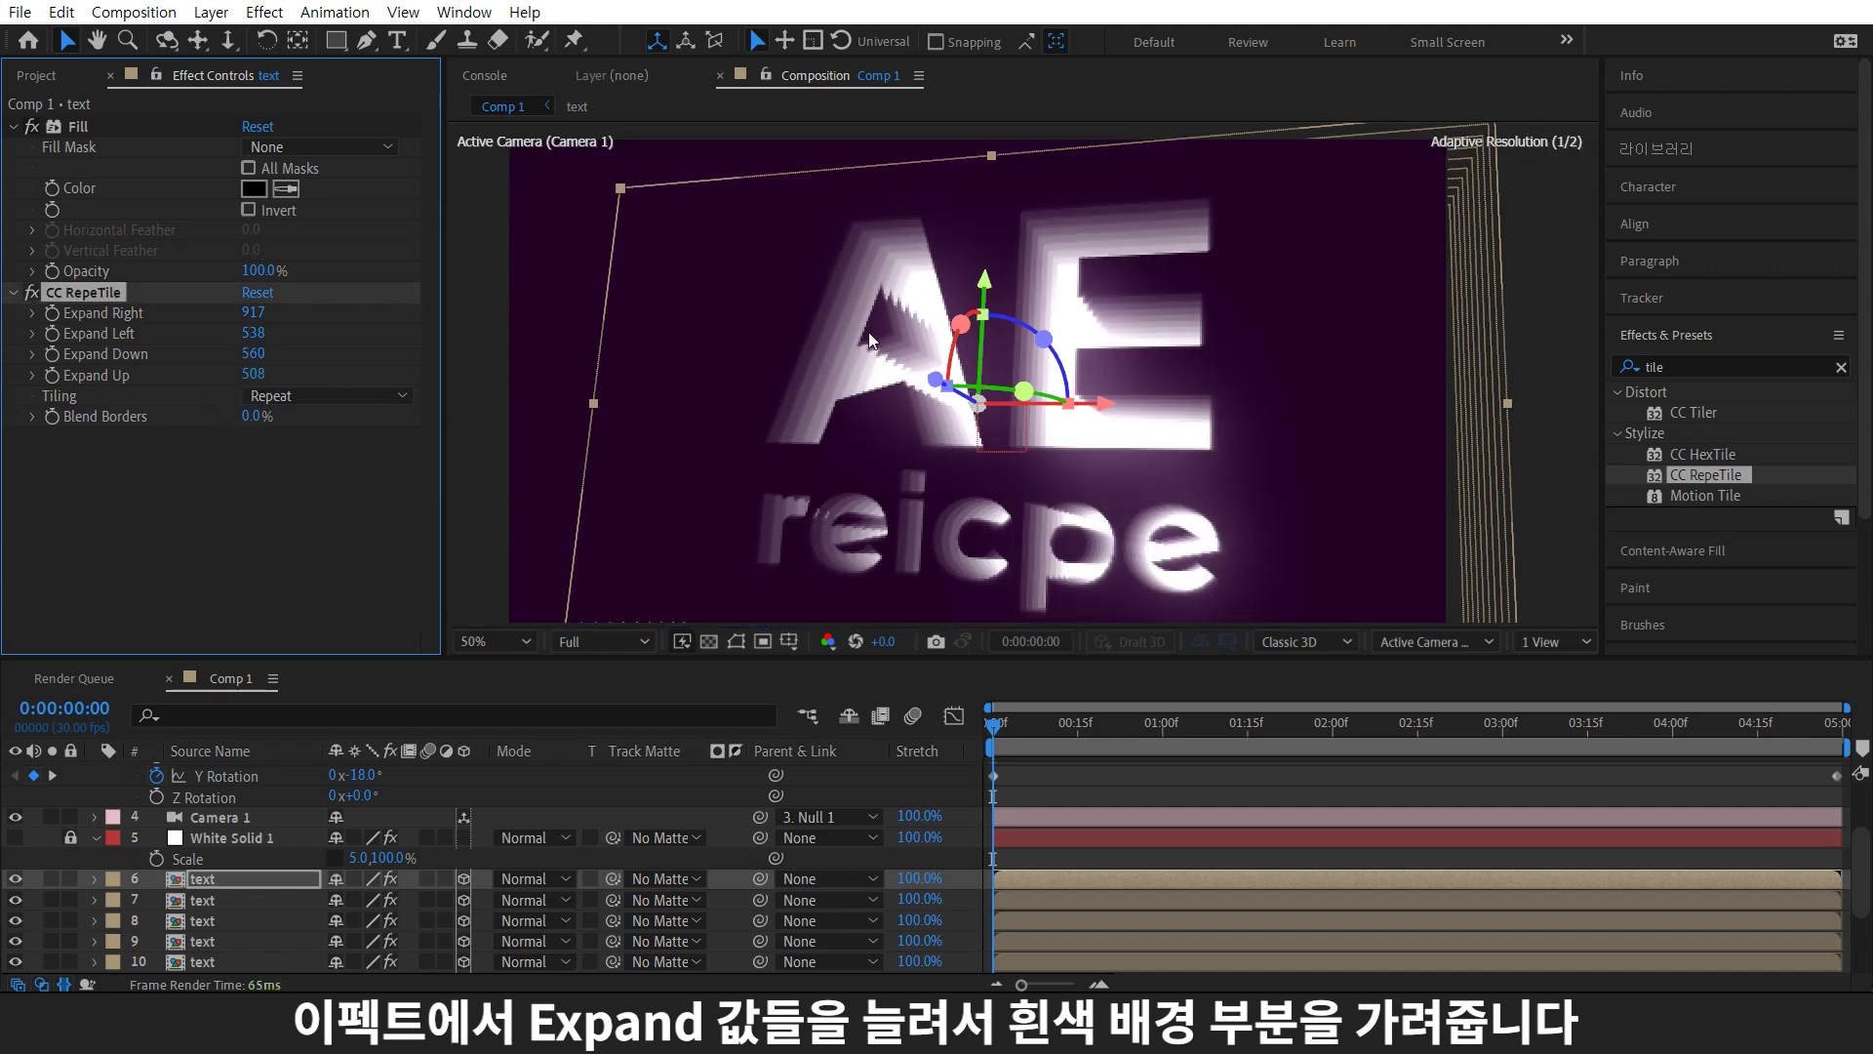
{"action": "key", "text": "space"}
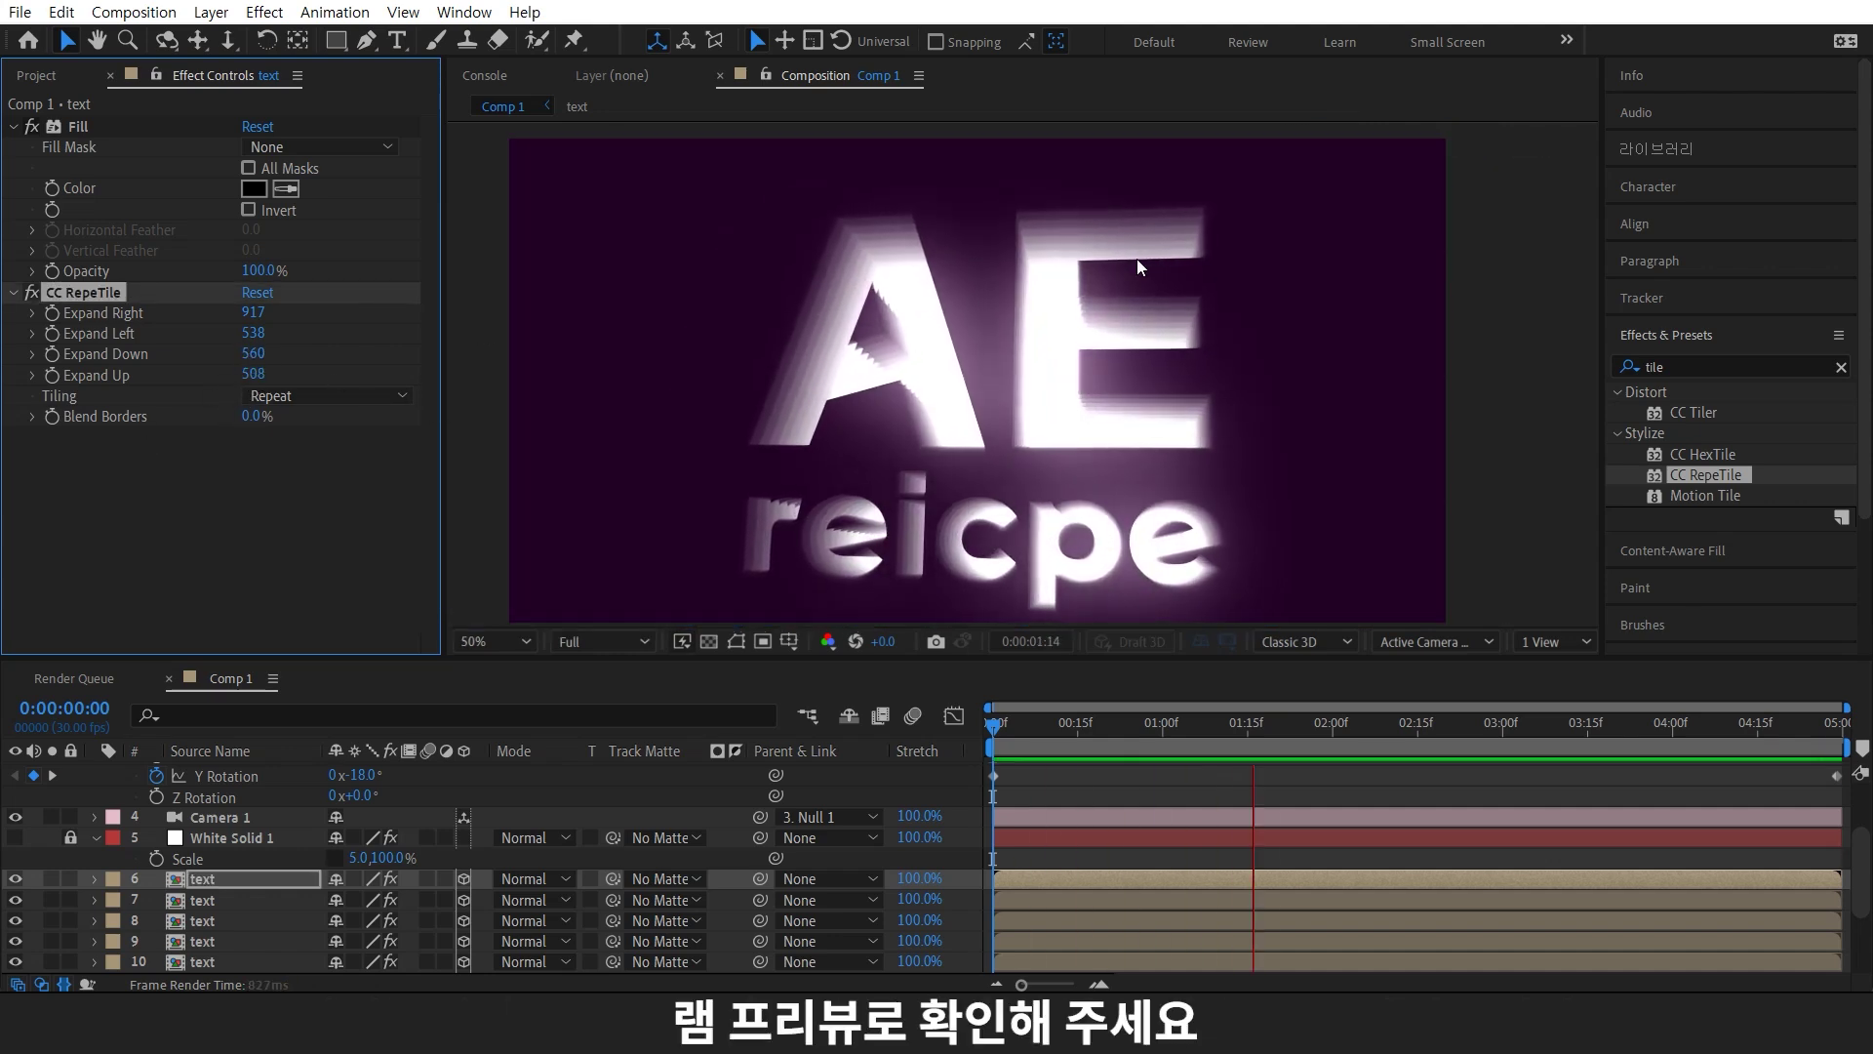